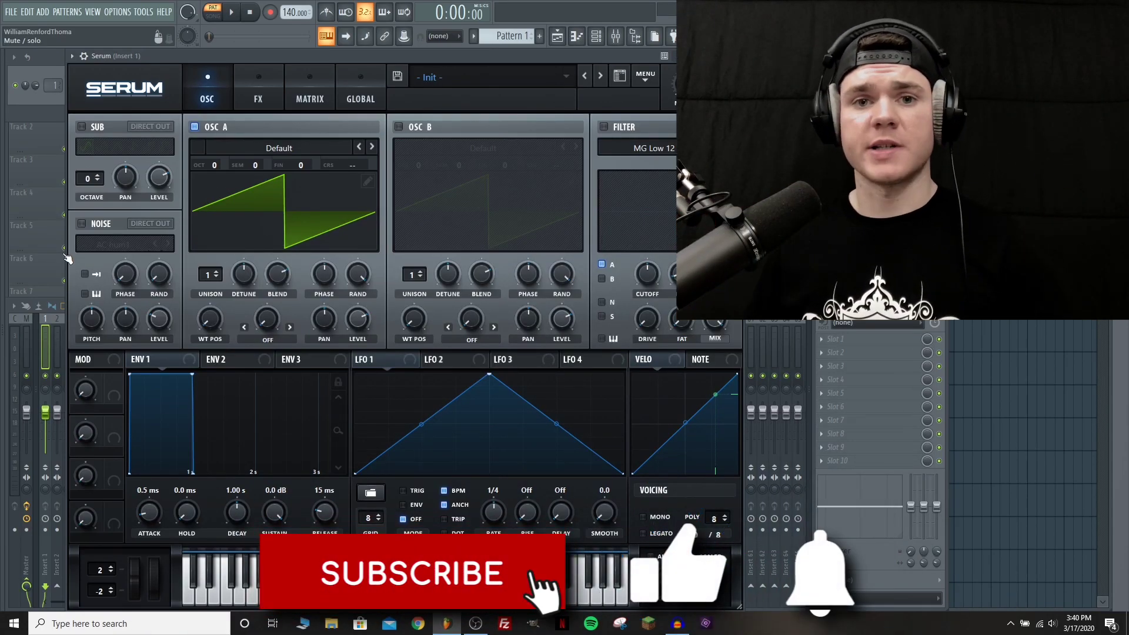
# Preview the Ghosthack - Break it Down (140)_2, croak and growl samples from the my voice folder.
pyautogui.click(5, 284)
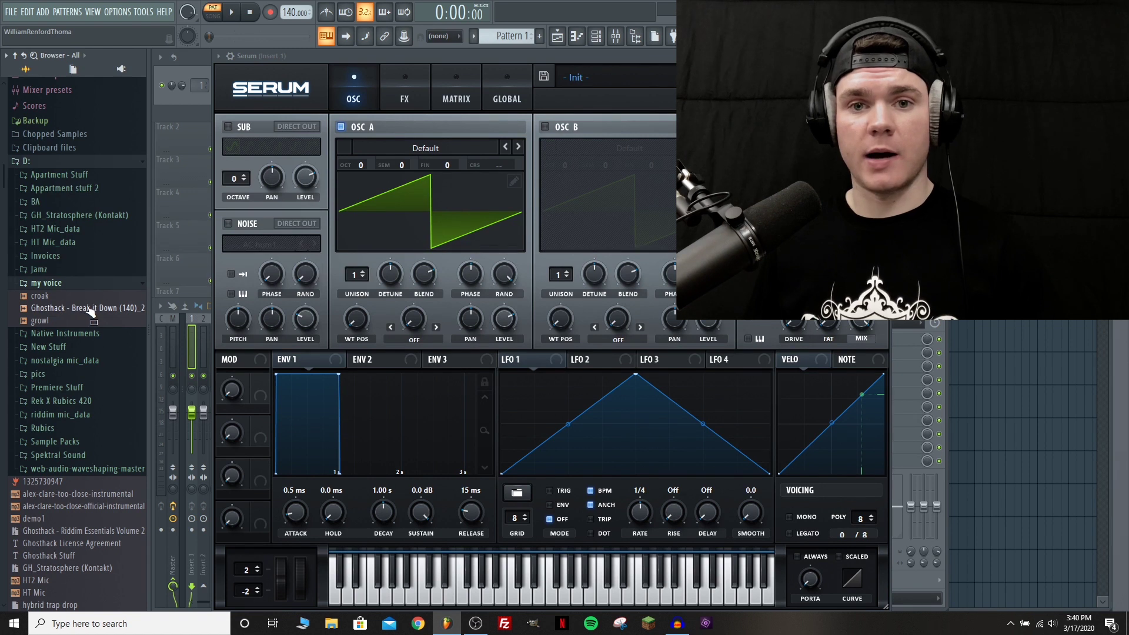
pyautogui.click(110, 310)
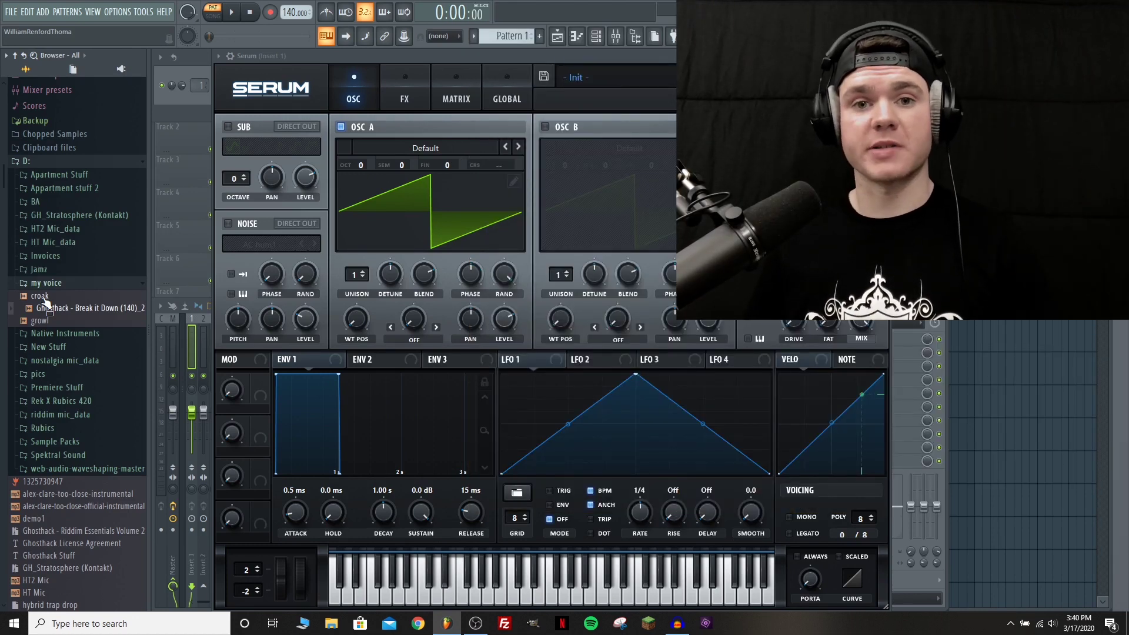
pyautogui.click(42, 297)
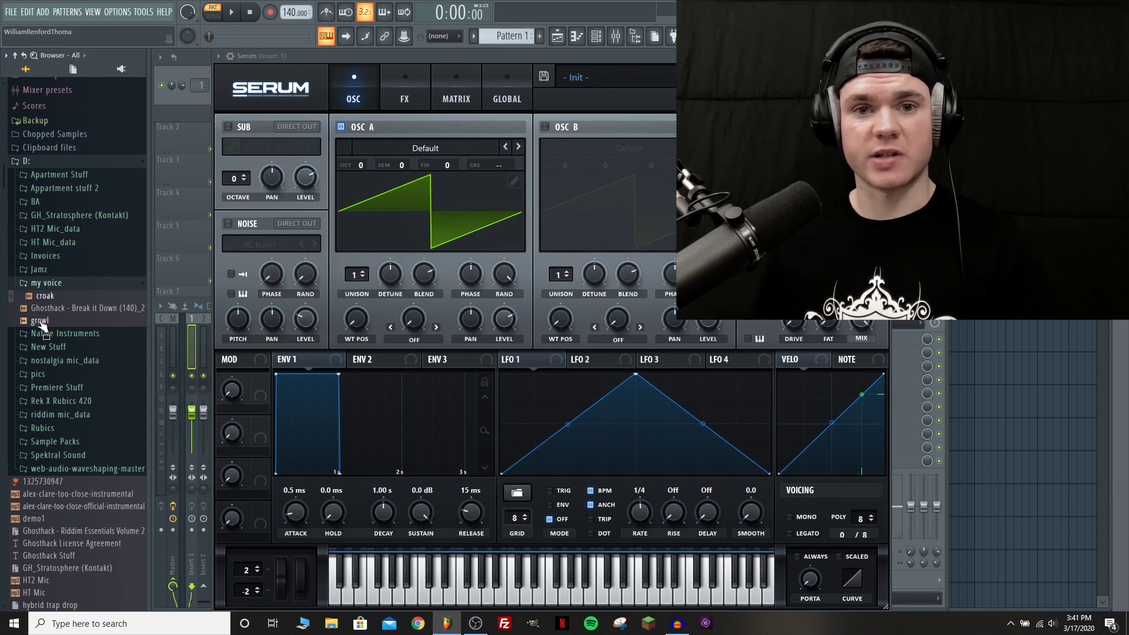
pyautogui.click(41, 323)
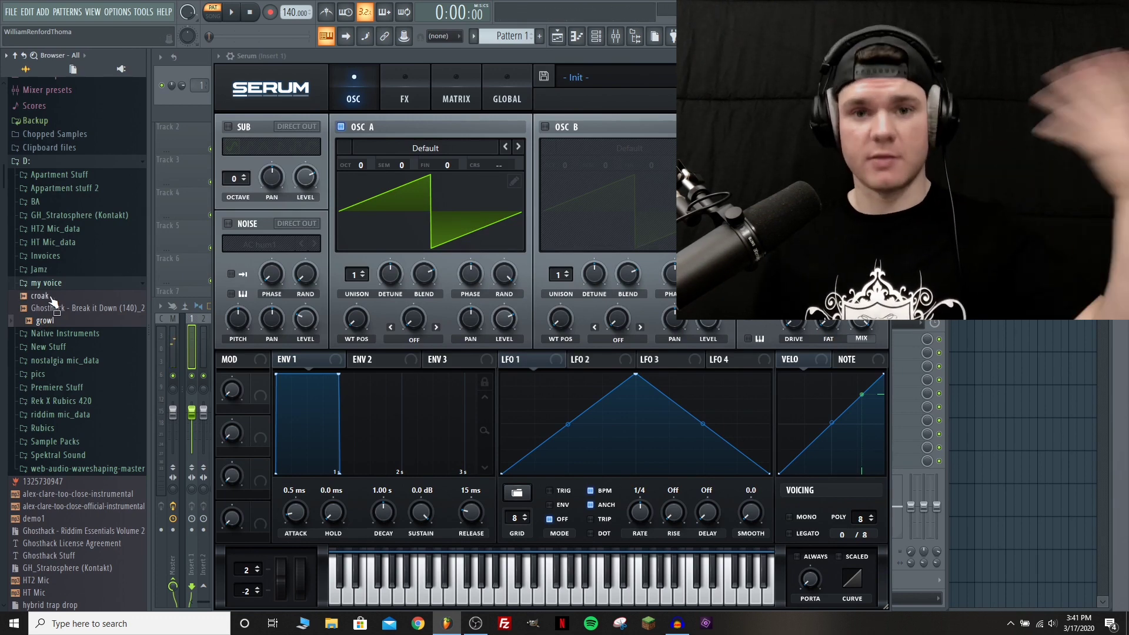
pyautogui.hotkey('alt', 'F8')
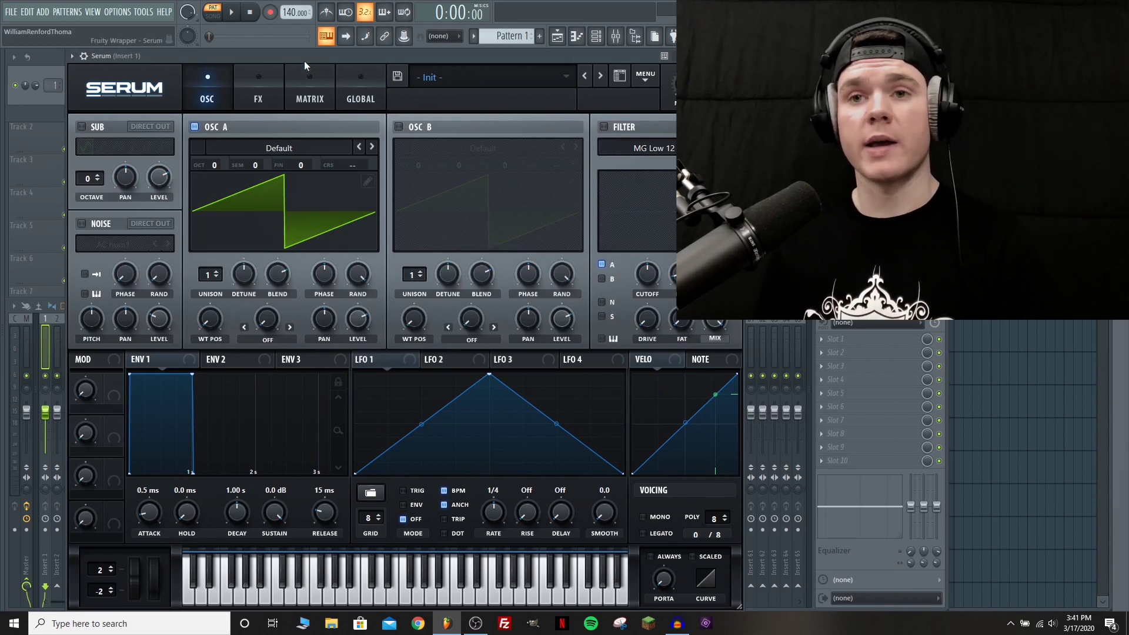
# Load the Ghosthack - Break it Down (140)_2 sample into oscillator A as a wavetable and set the oscillator's octave to -2.
pyautogui.hotkey('alt', 'F8')
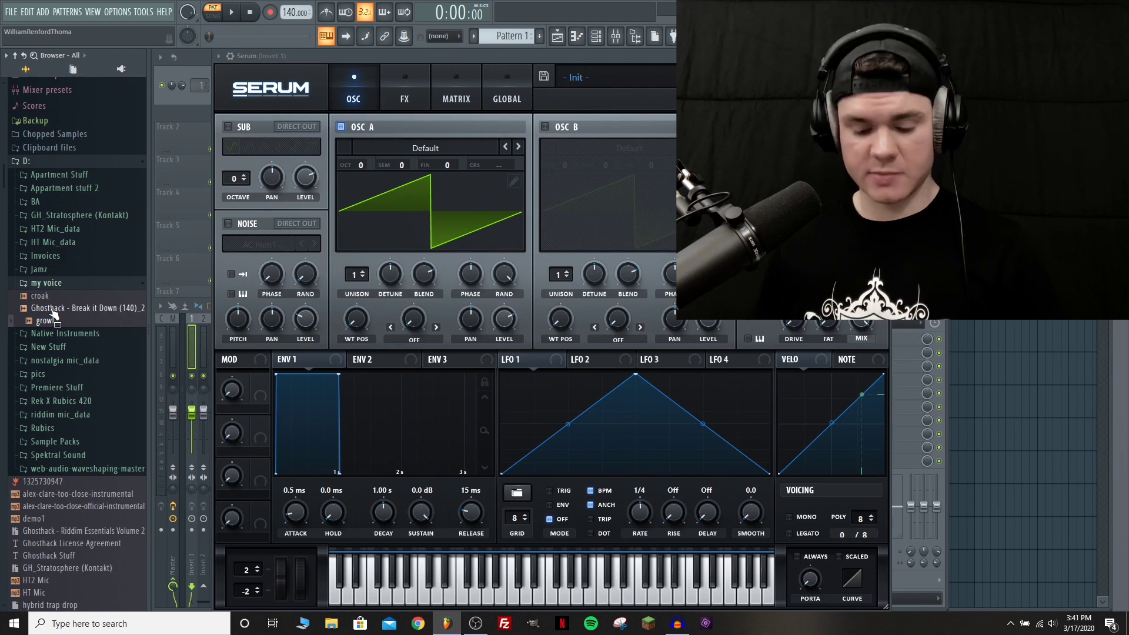
pyautogui.moveTo(53, 316); pyautogui.dragTo(314, 189)
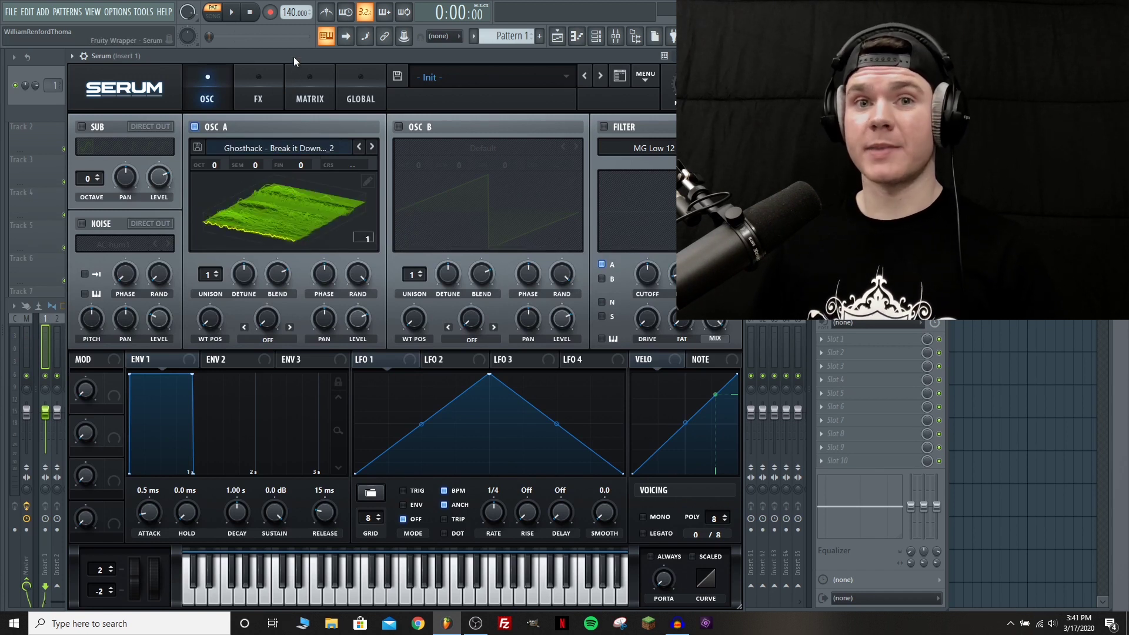
pyautogui.moveTo(210, 321); pyautogui.dragTo(220, 196)
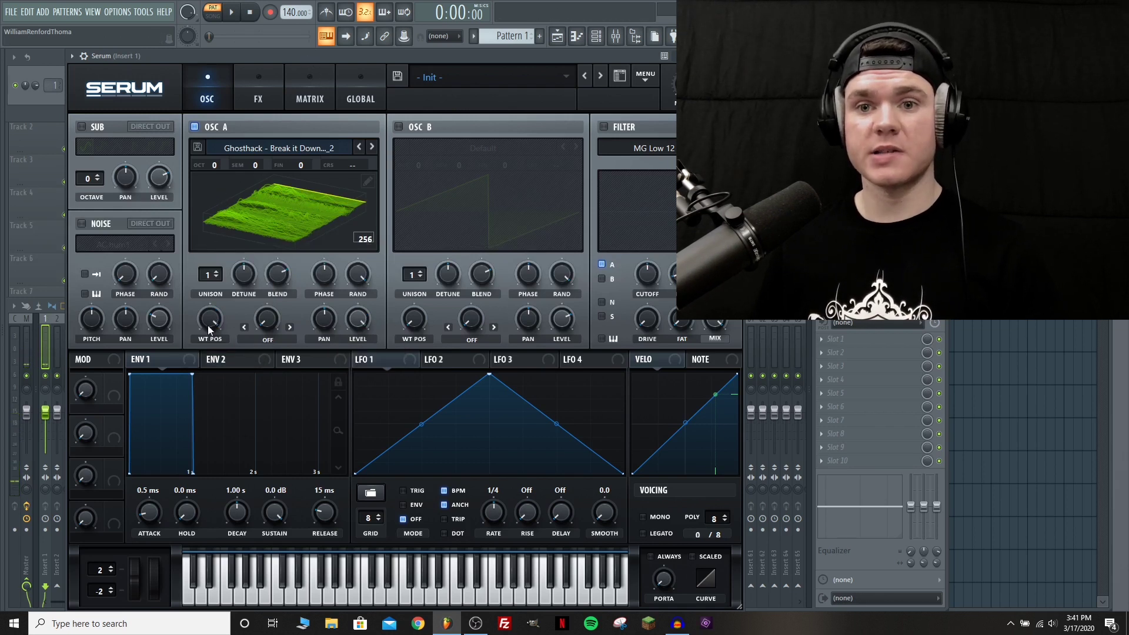
pyautogui.moveTo(207, 326); pyautogui.dragTo(203, 433)
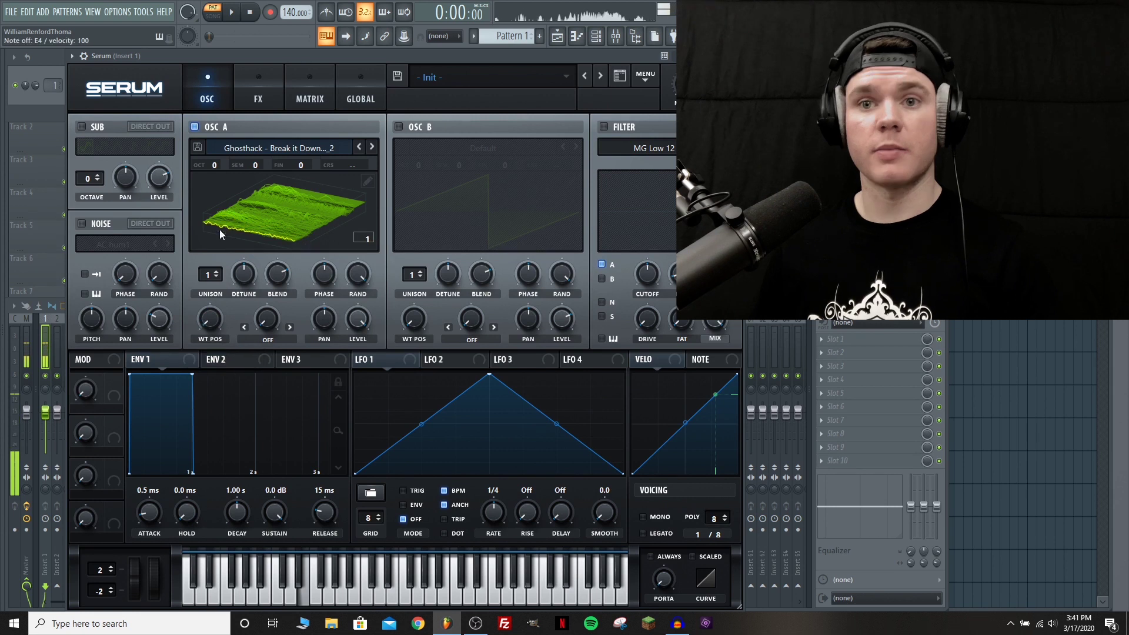
pyautogui.moveTo(208, 166); pyautogui.dragTo(208, 189)
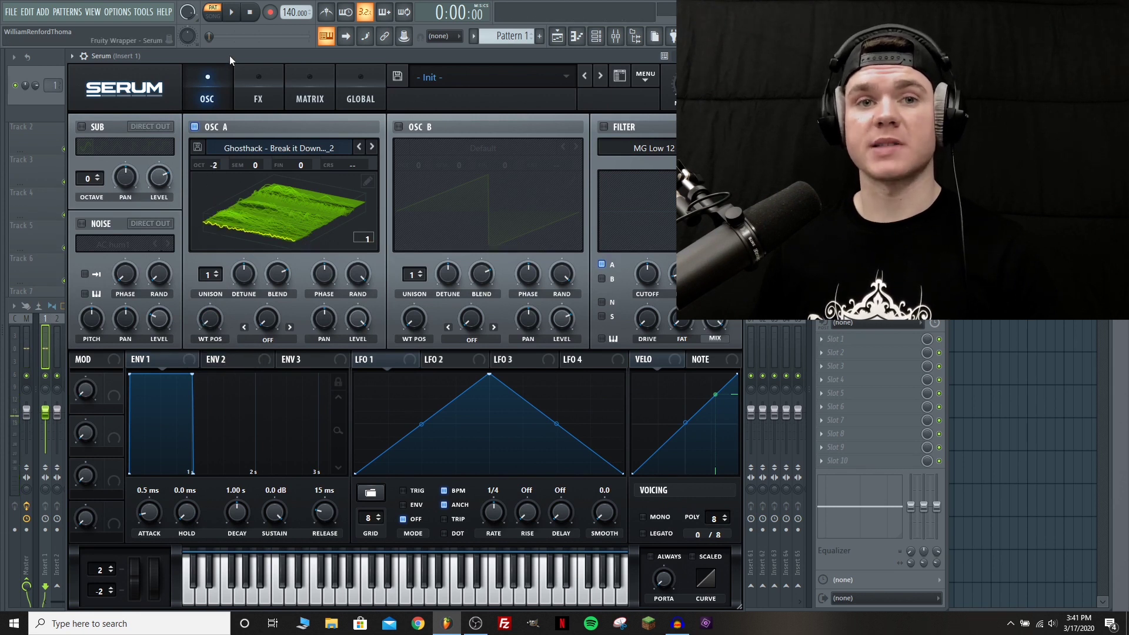
pyautogui.moveTo(210, 320); pyautogui.dragTo(202, 416)
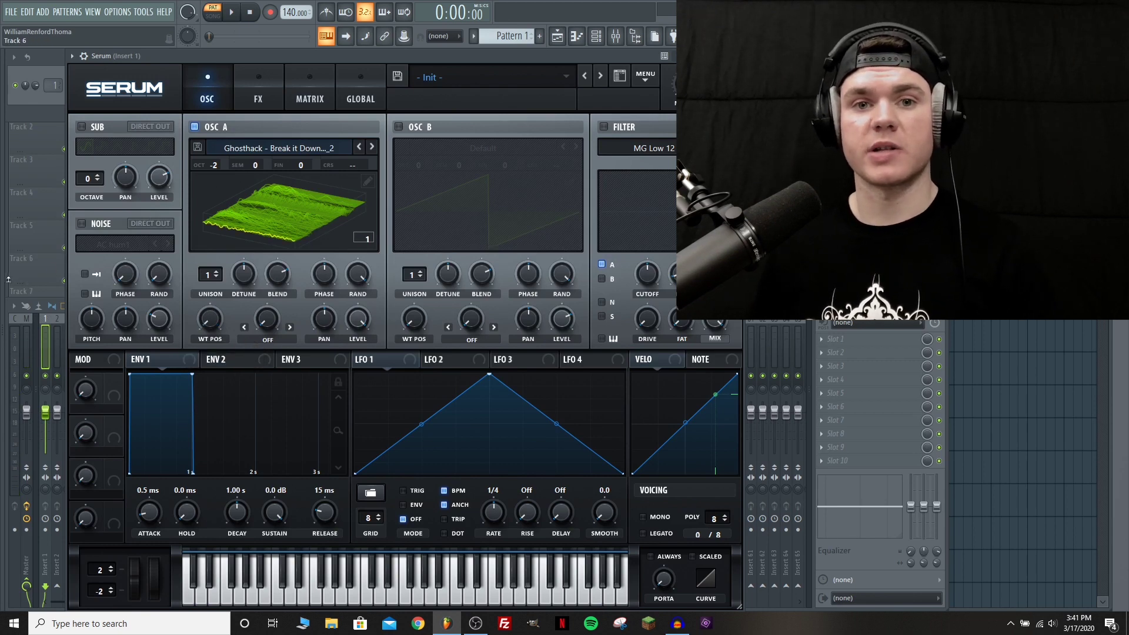
# Reload the Ghosthack - Break it Down (140)_2 sample into oscillator A with other import modes, sweeping the wavetable position to compare them.
pyautogui.moveTo(2, 283)
pyautogui.moveTo(53, 311); pyautogui.dragTo(321, 204)
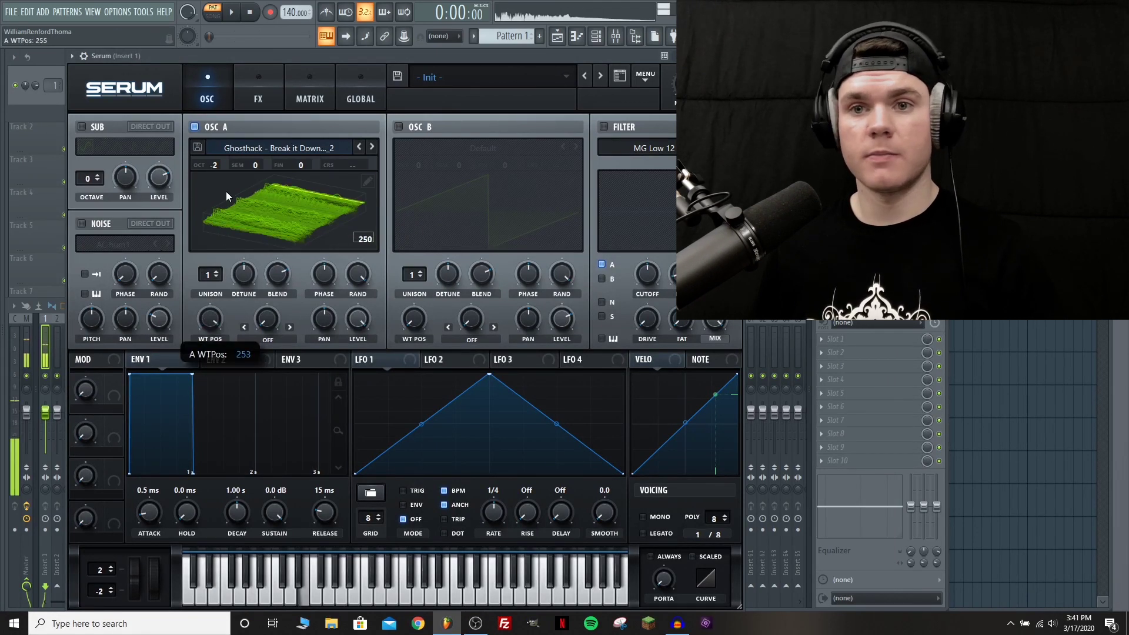
pyautogui.moveTo(3, 293)
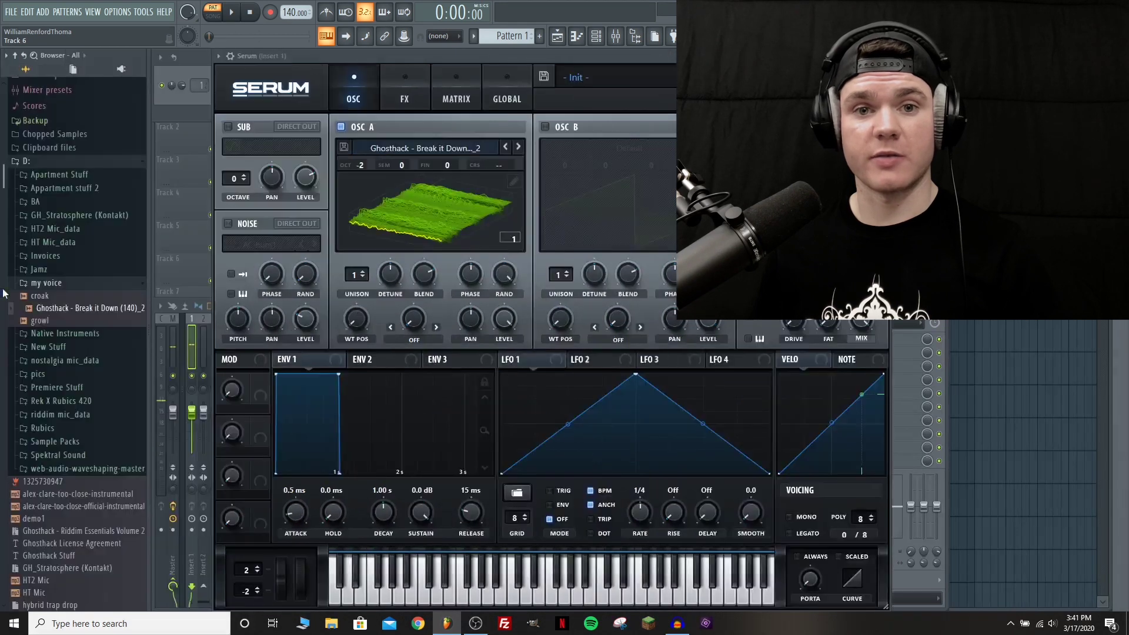
pyautogui.moveTo(62, 312); pyautogui.dragTo(312, 213)
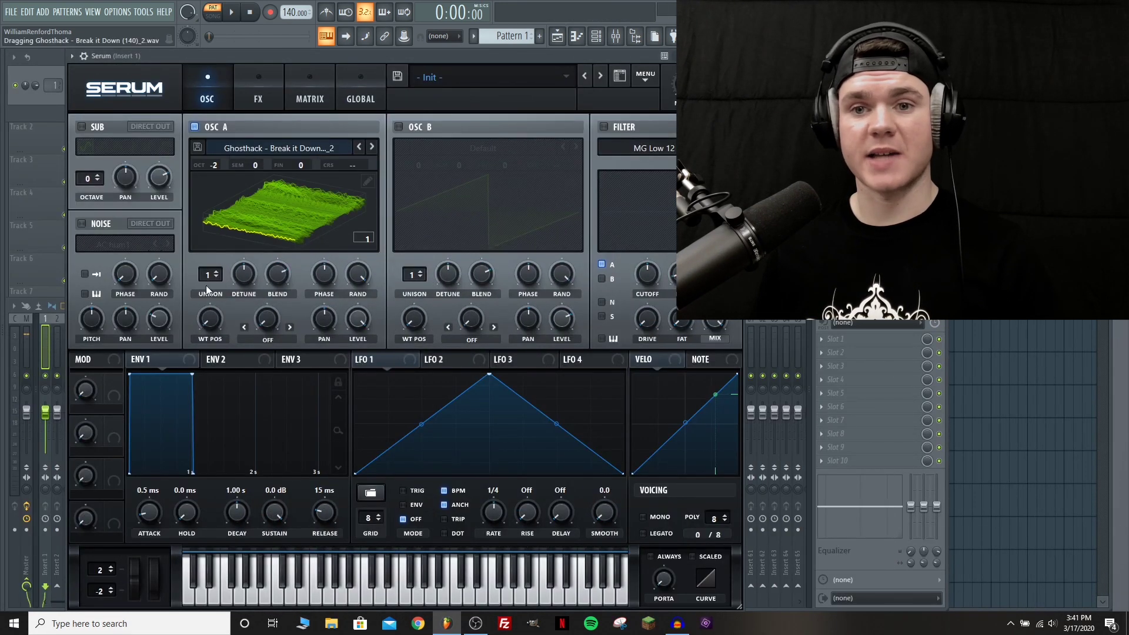
pyautogui.moveTo(212, 320); pyautogui.dragTo(195, 350)
pyautogui.moveTo(7, 289)
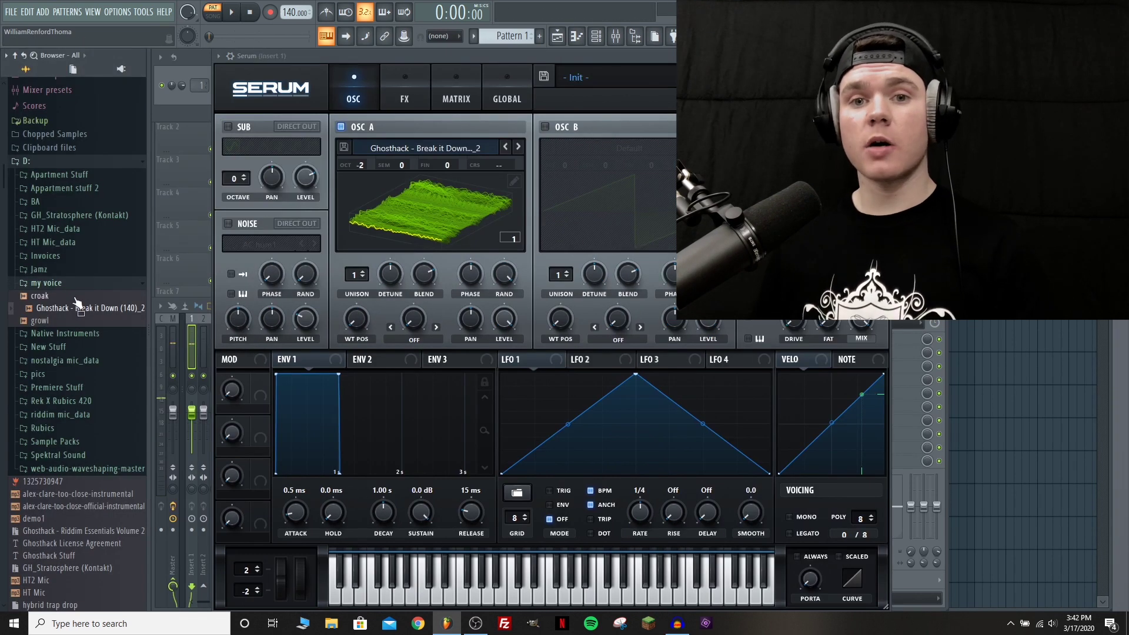
pyautogui.moveTo(76, 313); pyautogui.dragTo(306, 241)
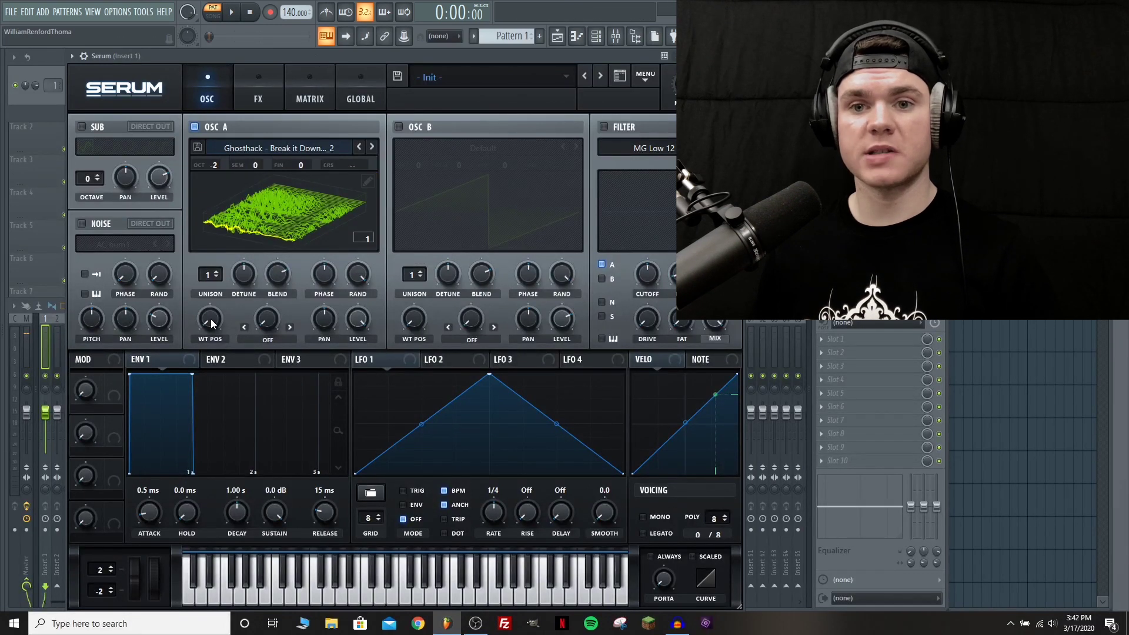
pyautogui.moveTo(210, 318); pyautogui.dragTo(224, 213)
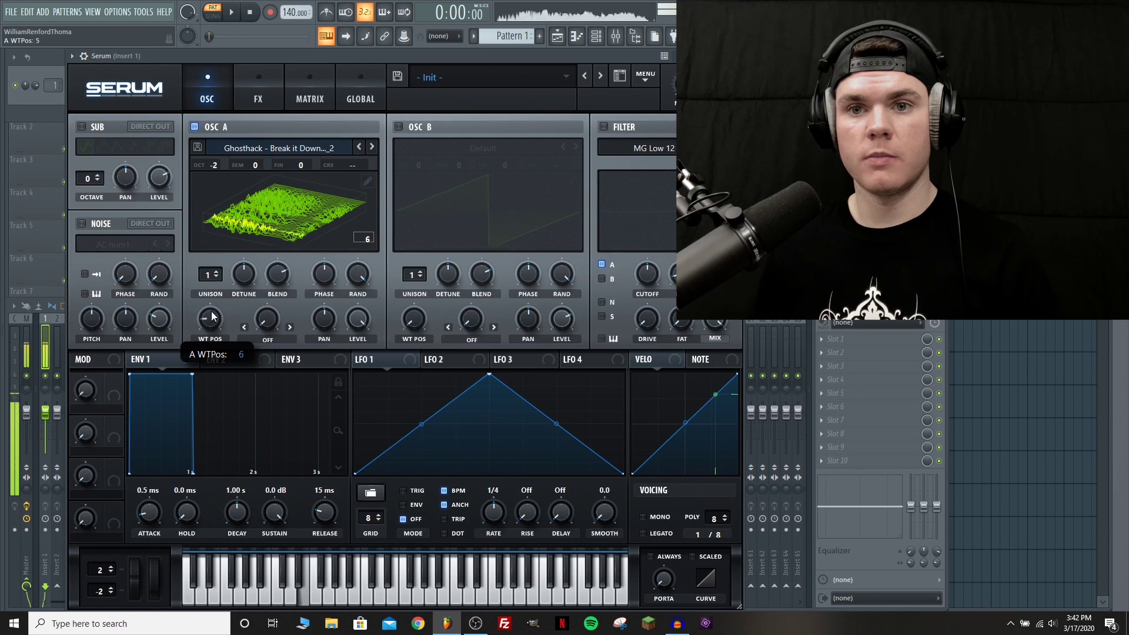
# In oscillator A's wavetable editor, import the voice sample from the D: drive as audio via fixed frame size.
pyautogui.click(367, 180)
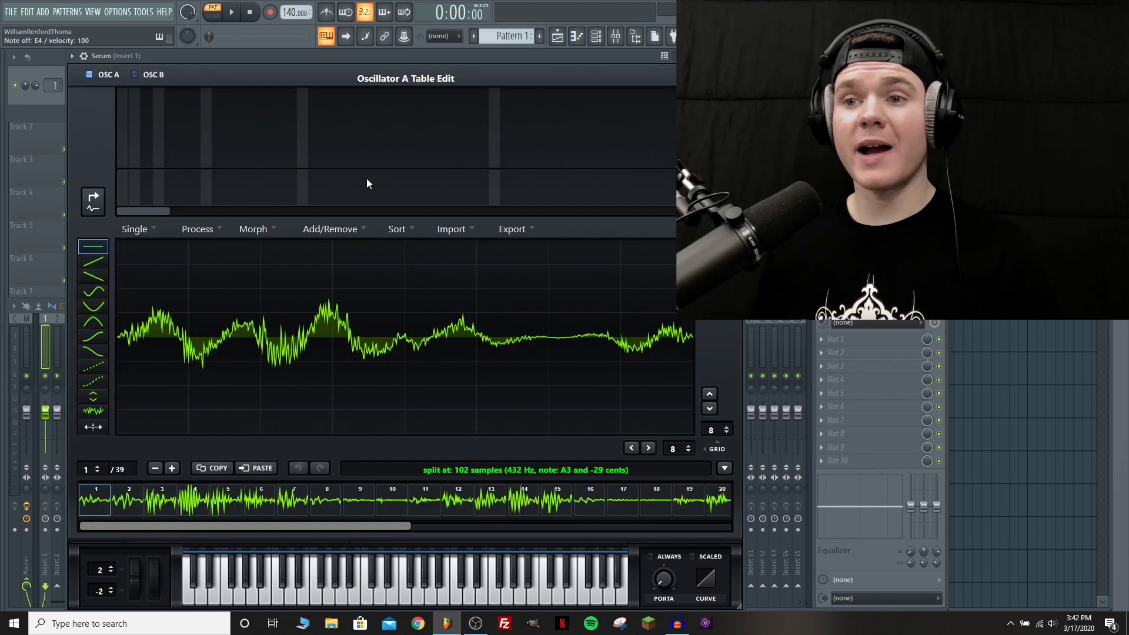
pyautogui.click(462, 230)
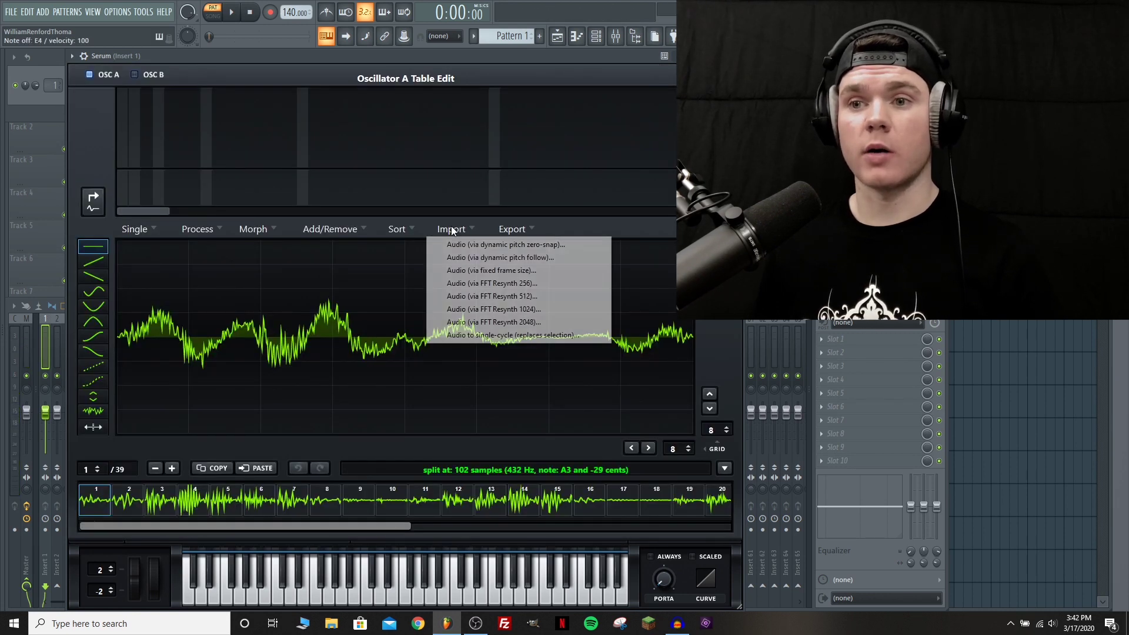
pyautogui.click(540, 276)
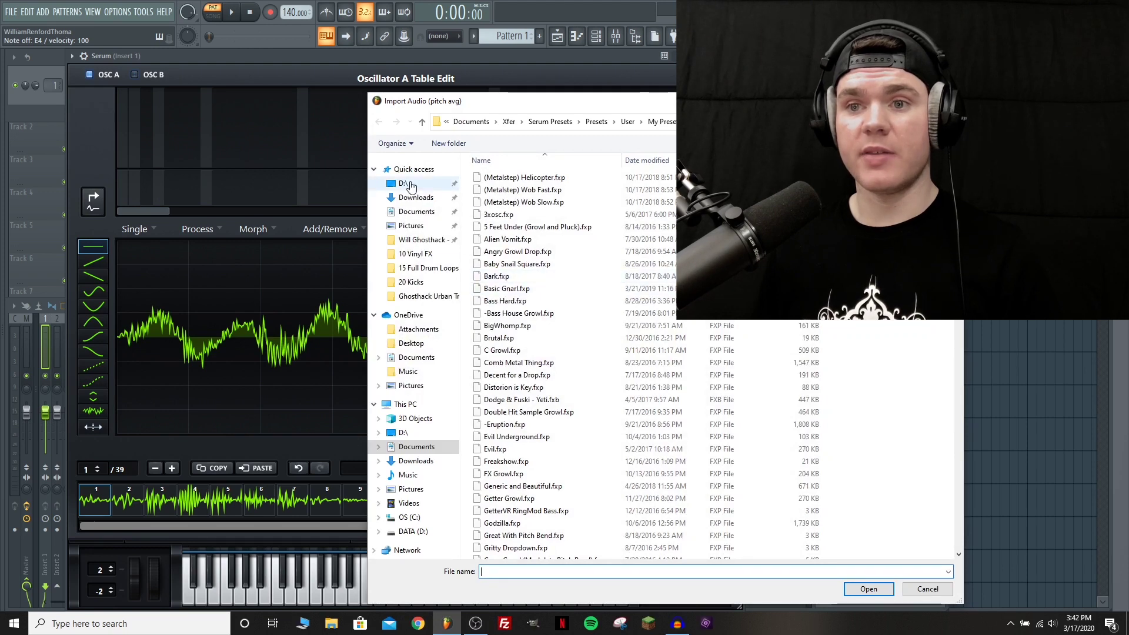
pyautogui.click(405, 183)
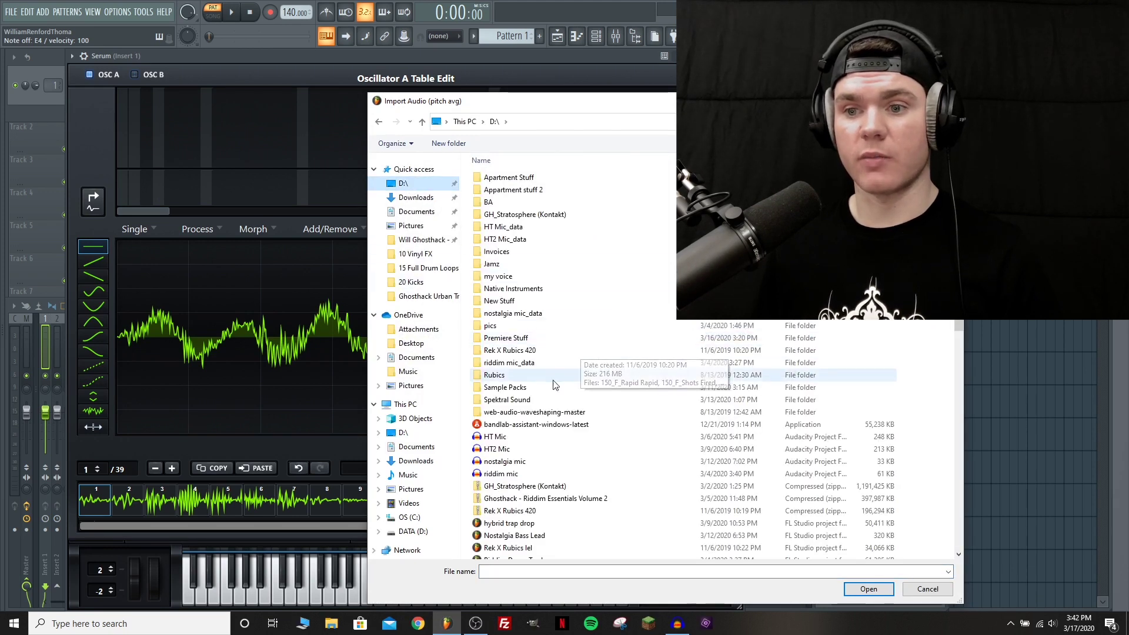
pyautogui.scroll(-2, 567, 506)
pyautogui.doubleClick(524, 199)
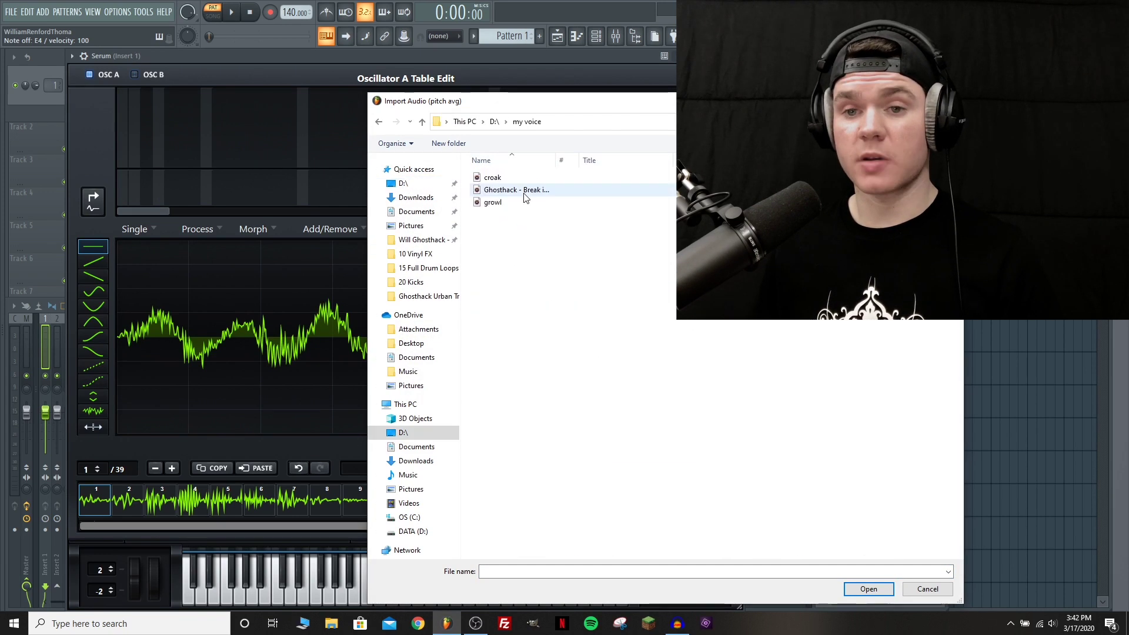
pyautogui.doubleClick(523, 193)
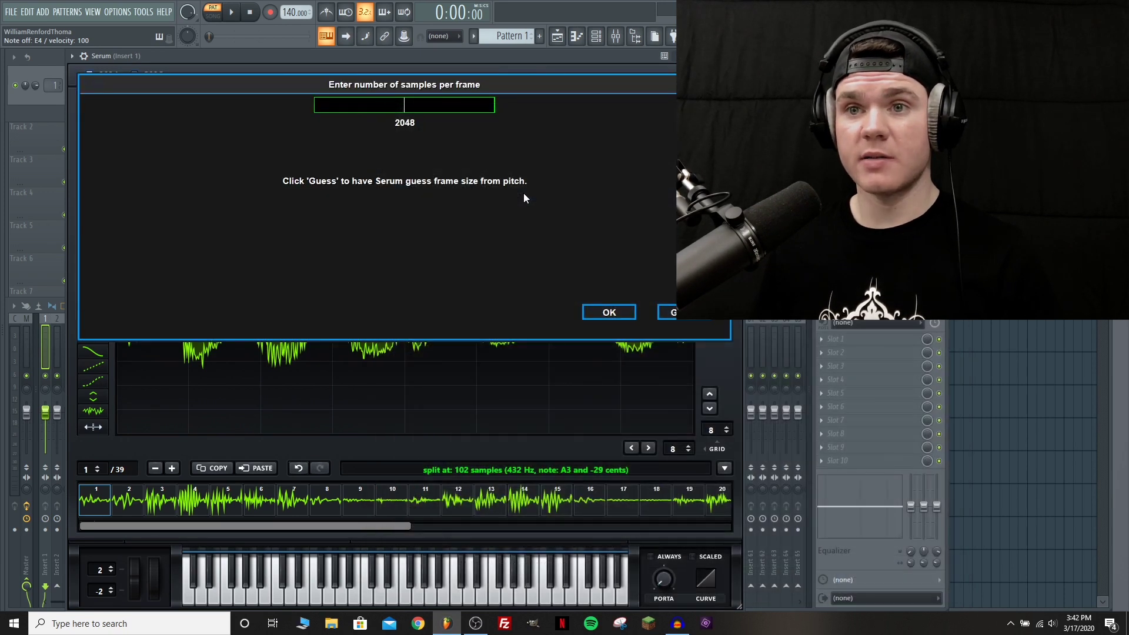
# Set the import to 1000 samples per frame, accept it and close the wavetable editor.
pyautogui.write('1000')
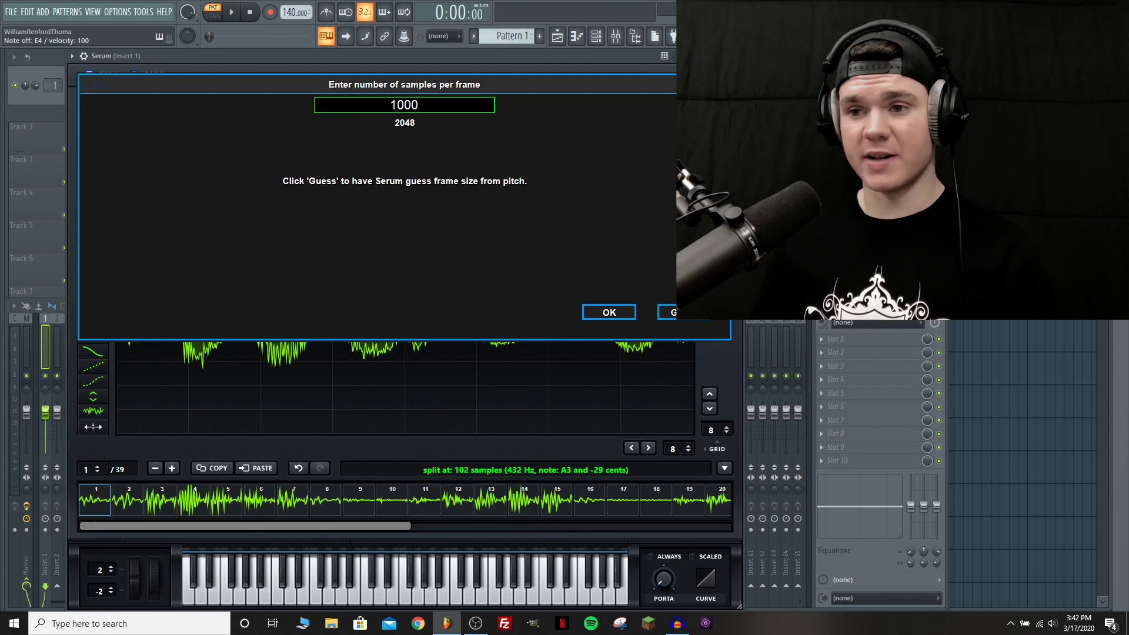
pyautogui.press('Return')
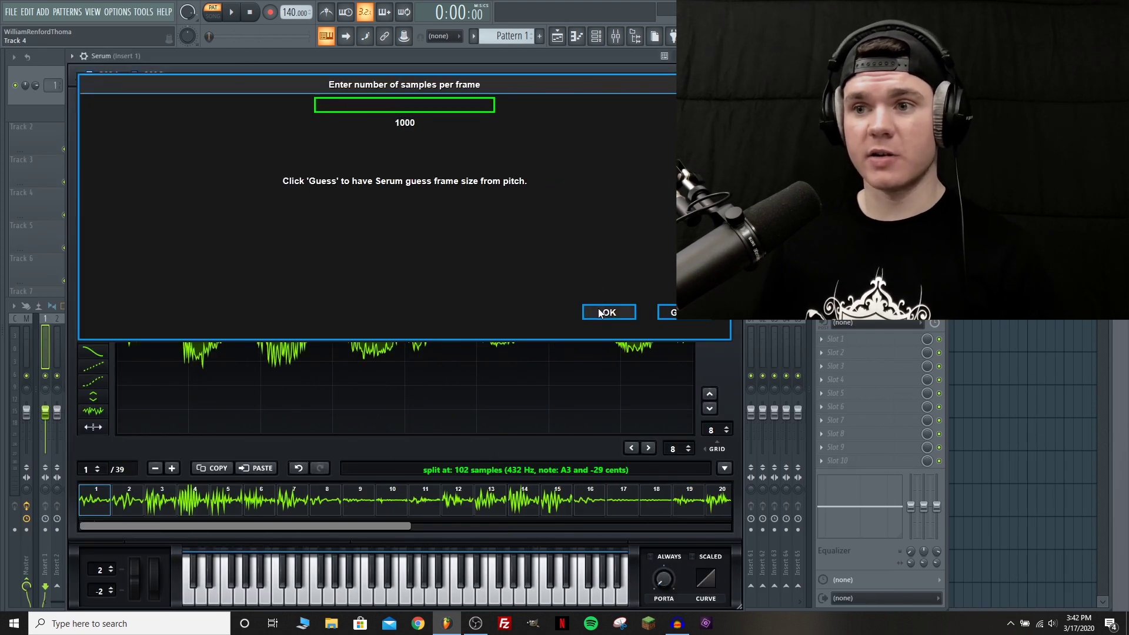
pyautogui.click(600, 312)
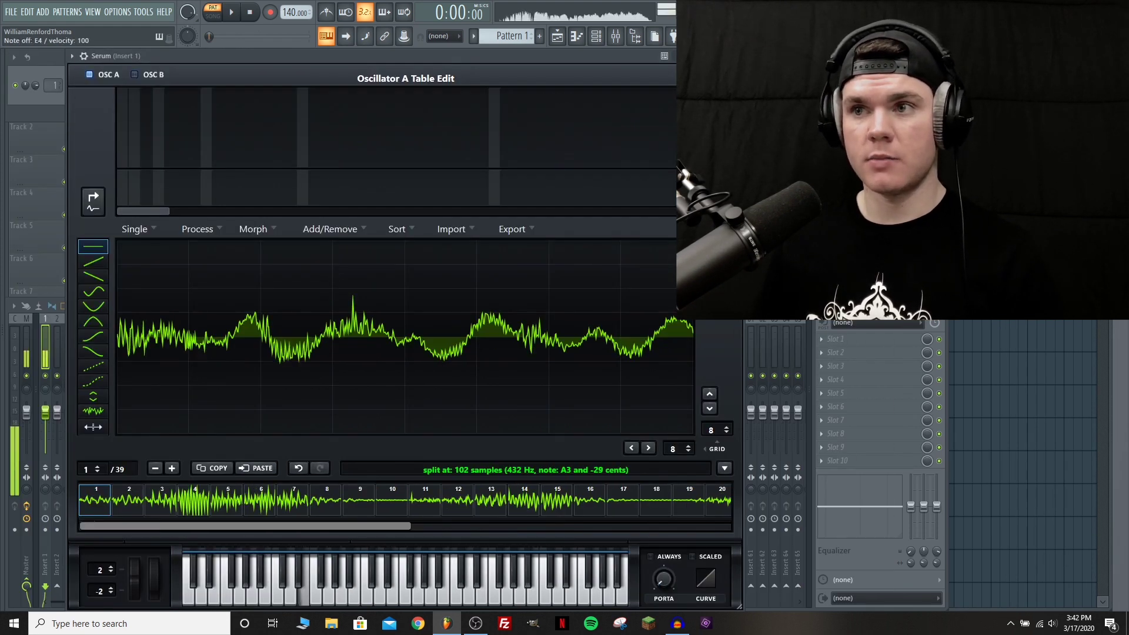
pyautogui.click(728, 77)
# Audition the imported wavetable by sweeping oscillator A's wavetable position, ending on frame 8.
pyautogui.moveTo(208, 321); pyautogui.dragTo(205, 260)
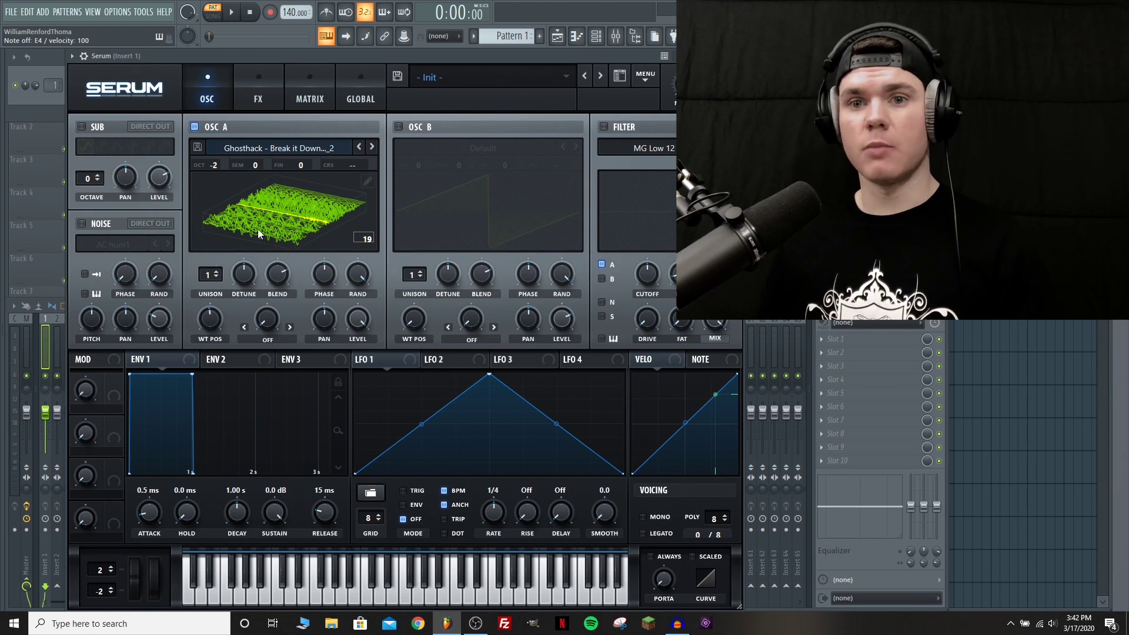
pyautogui.doubleClick(204, 306)
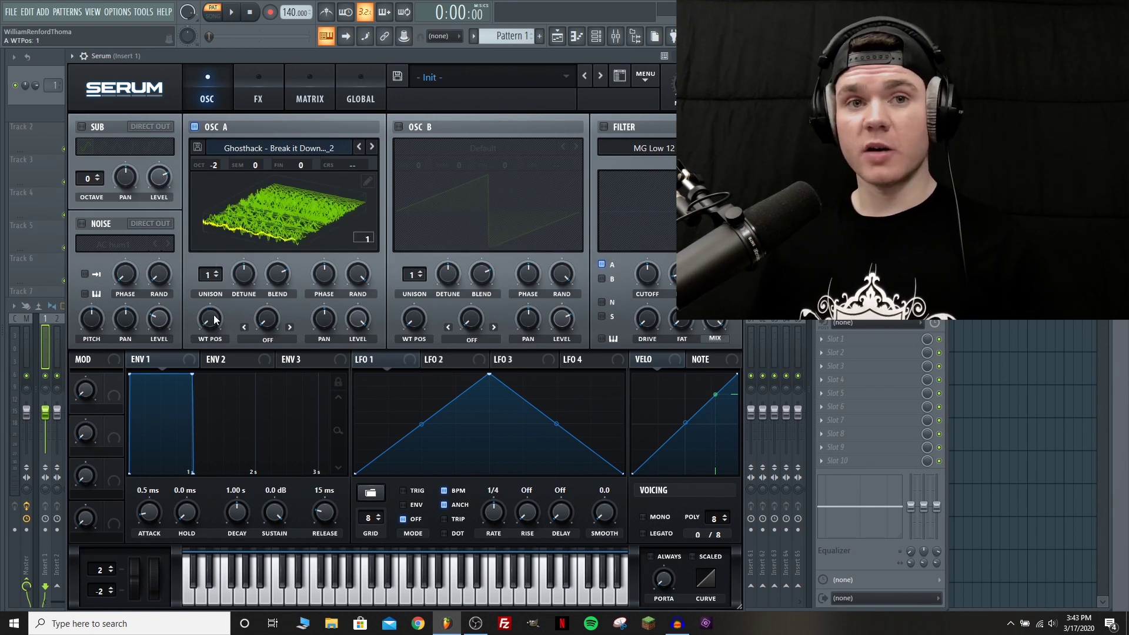
pyautogui.moveTo(214, 319); pyautogui.dragTo(207, 288)
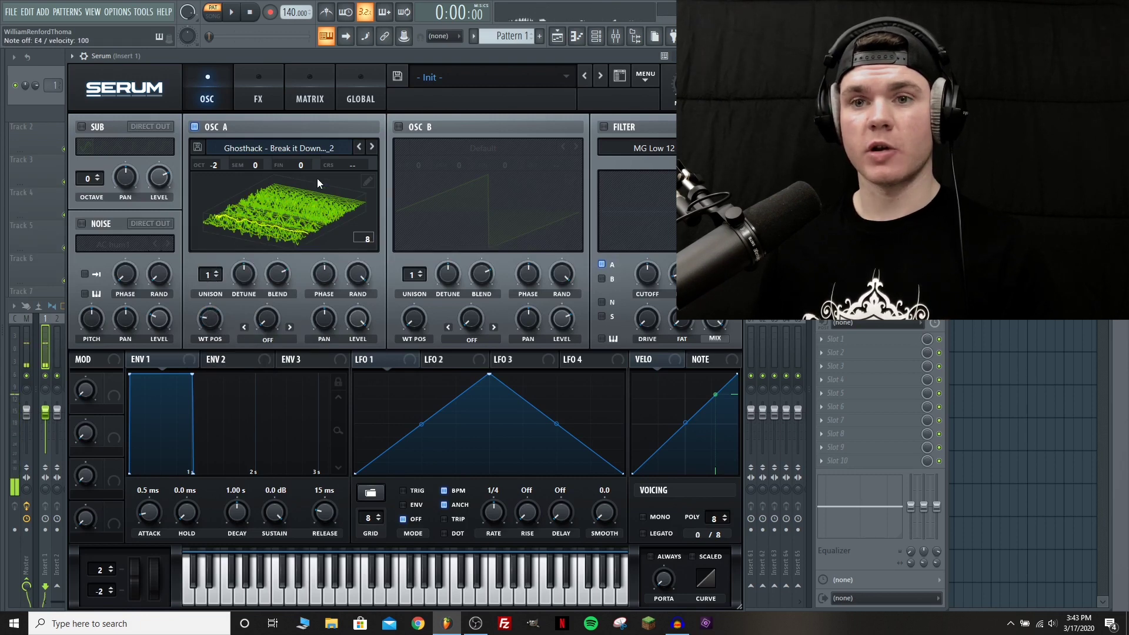
# Apply X-Fade Edges (16 samples) to oscillator A's wavetable and move its wavetable position to frame 11.
pyautogui.click(369, 180)
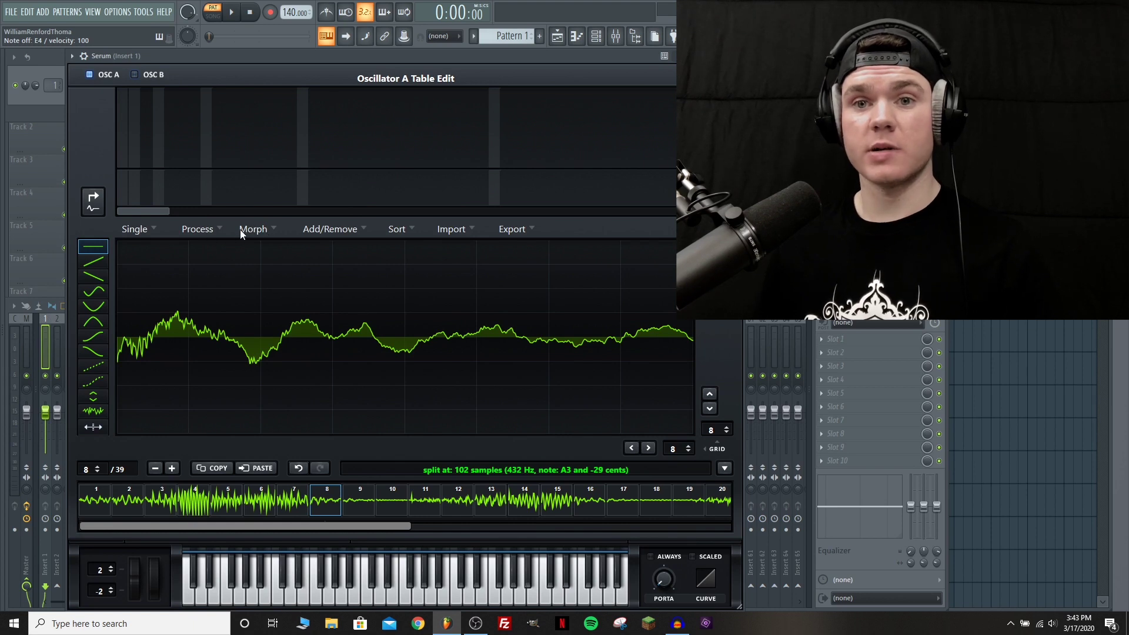
pyautogui.click(217, 228)
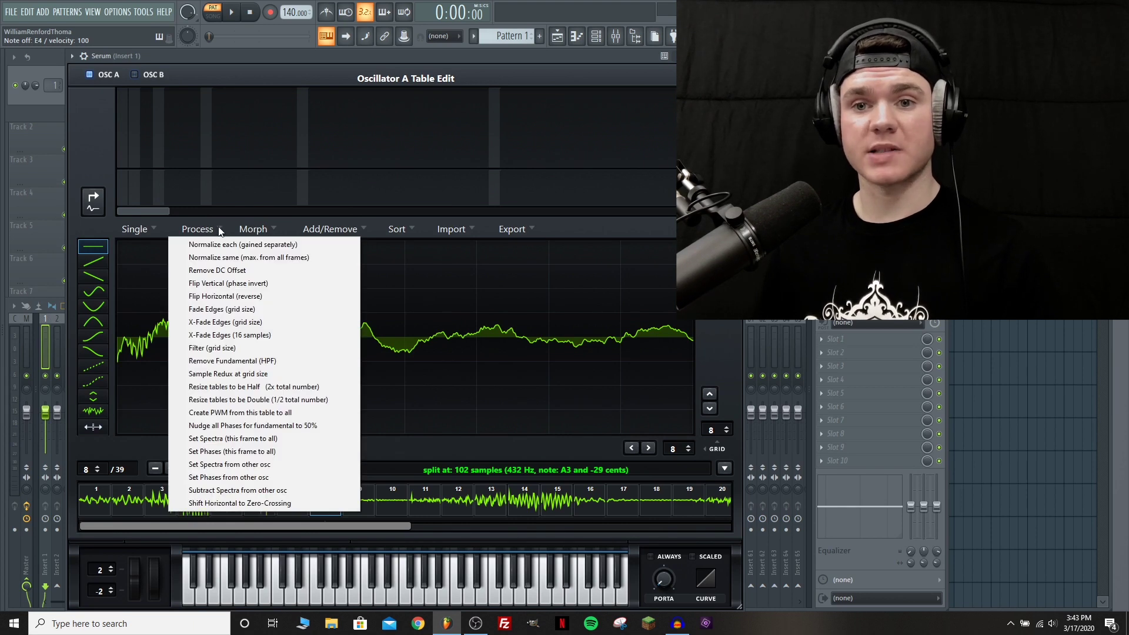
pyautogui.click(254, 336)
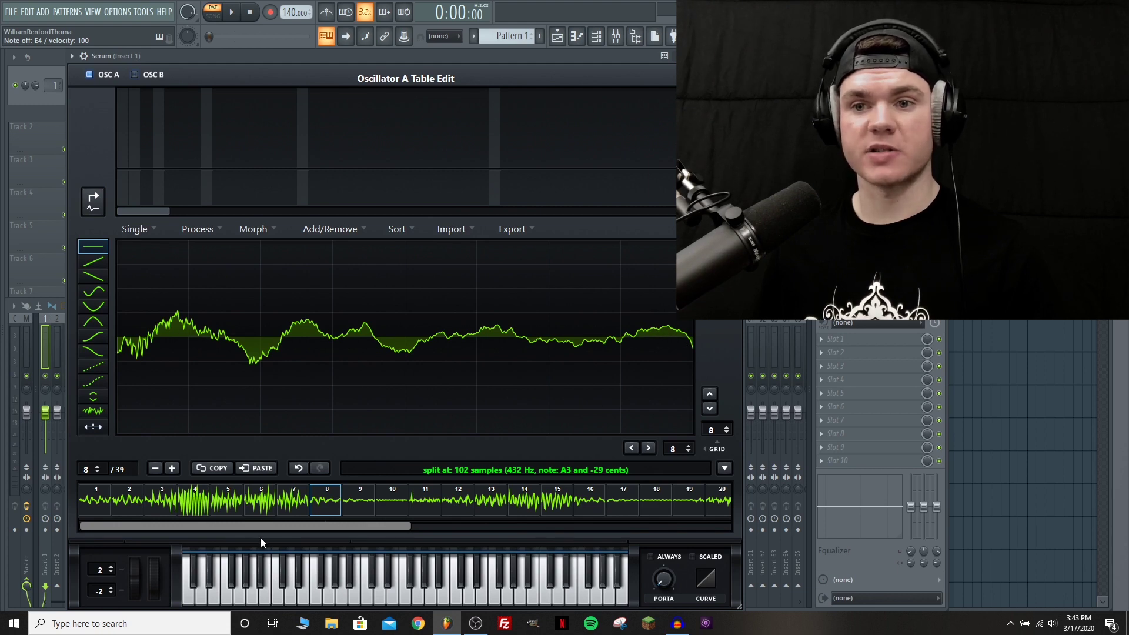
pyautogui.click(728, 75)
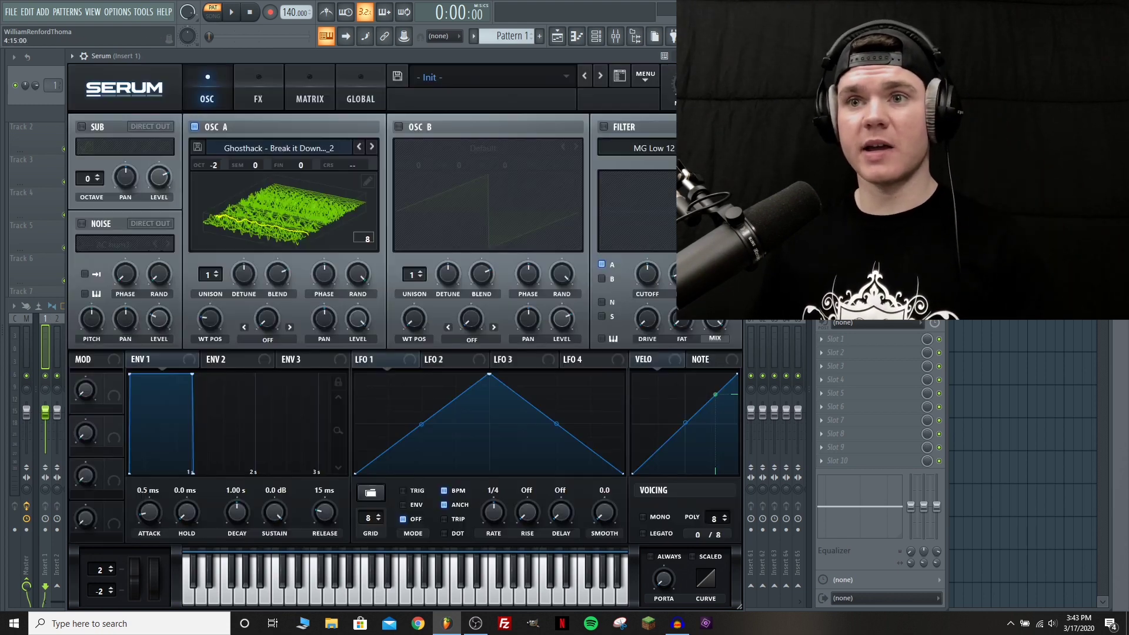
pyautogui.moveTo(213, 326)
pyautogui.mouseDown()
pyautogui.moveTo(219, 238)
pyautogui.moveTo(211, 332)
pyautogui.moveTo(213, 316)
pyautogui.mouseUp()
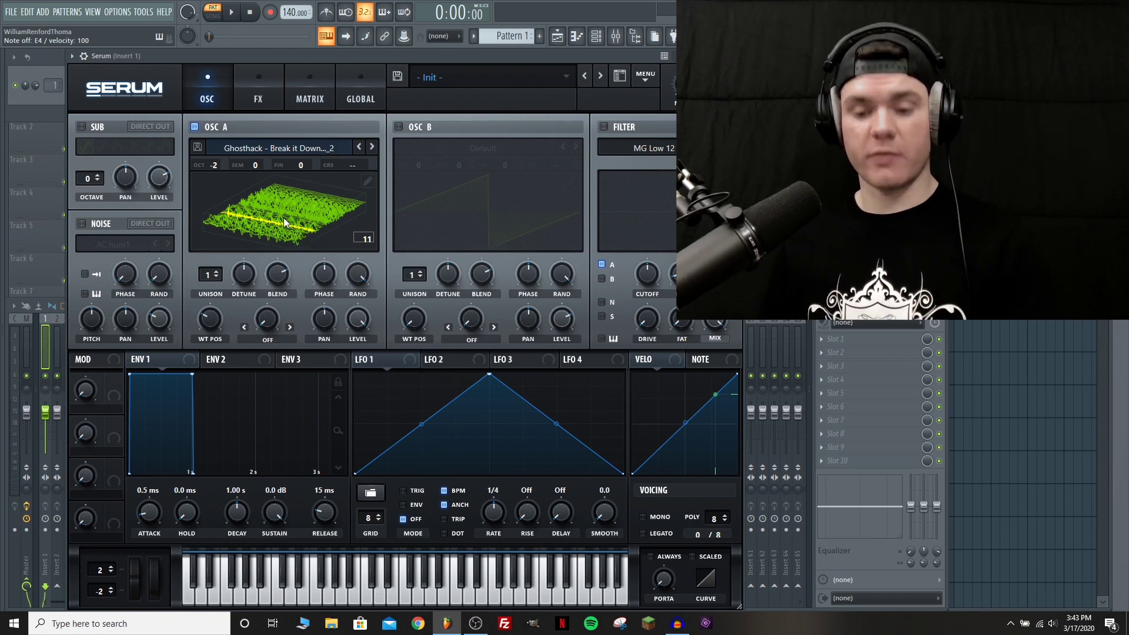
# Apply Normalize same (max. from all frames) to oscillator A's wavetable and close the wavetable editor.
pyautogui.click(373, 179)
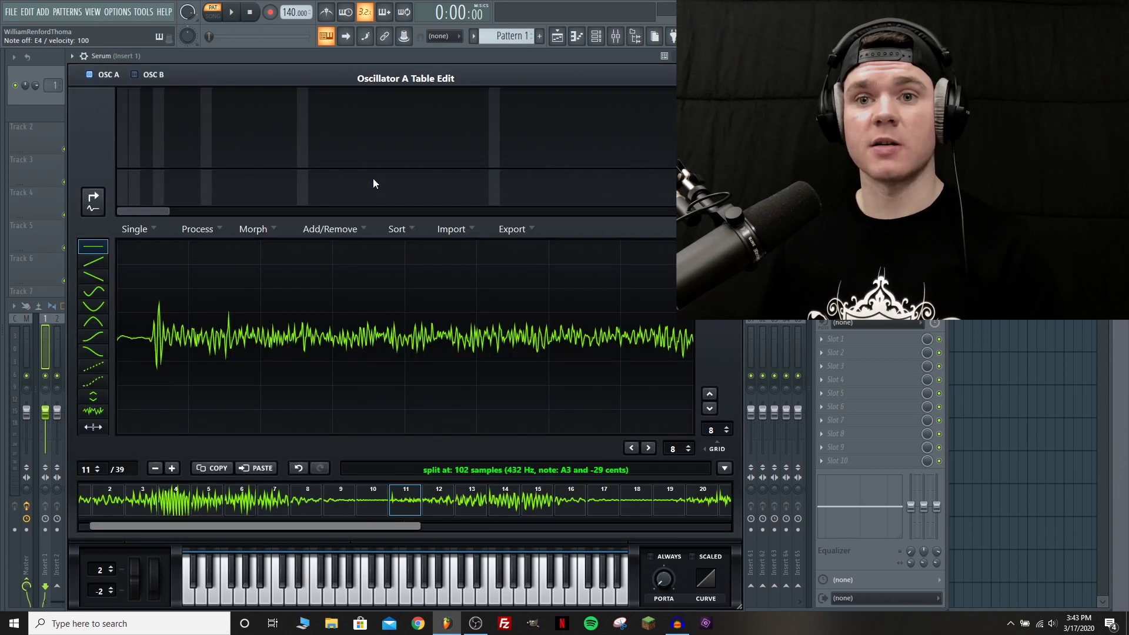
pyautogui.click(199, 229)
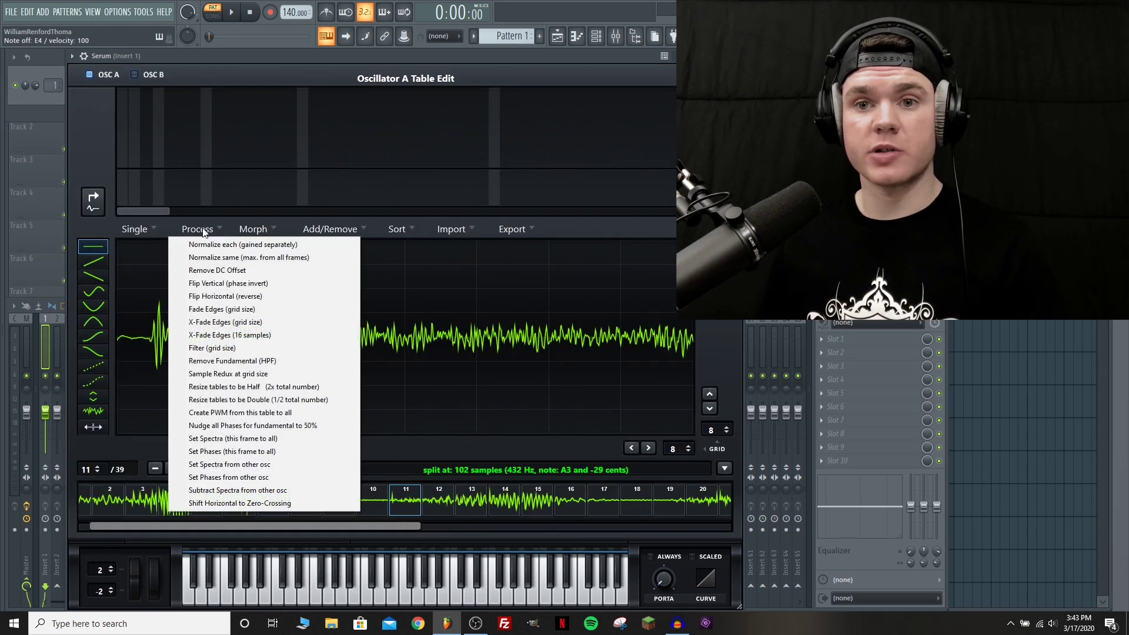
pyautogui.click(294, 259)
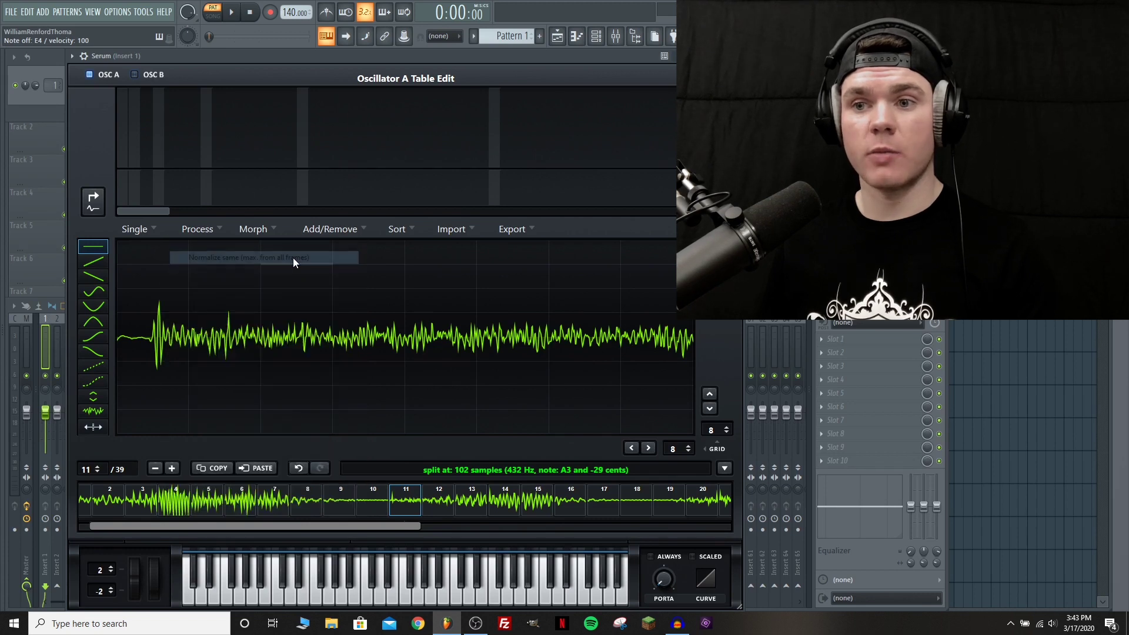
pyautogui.click(213, 233)
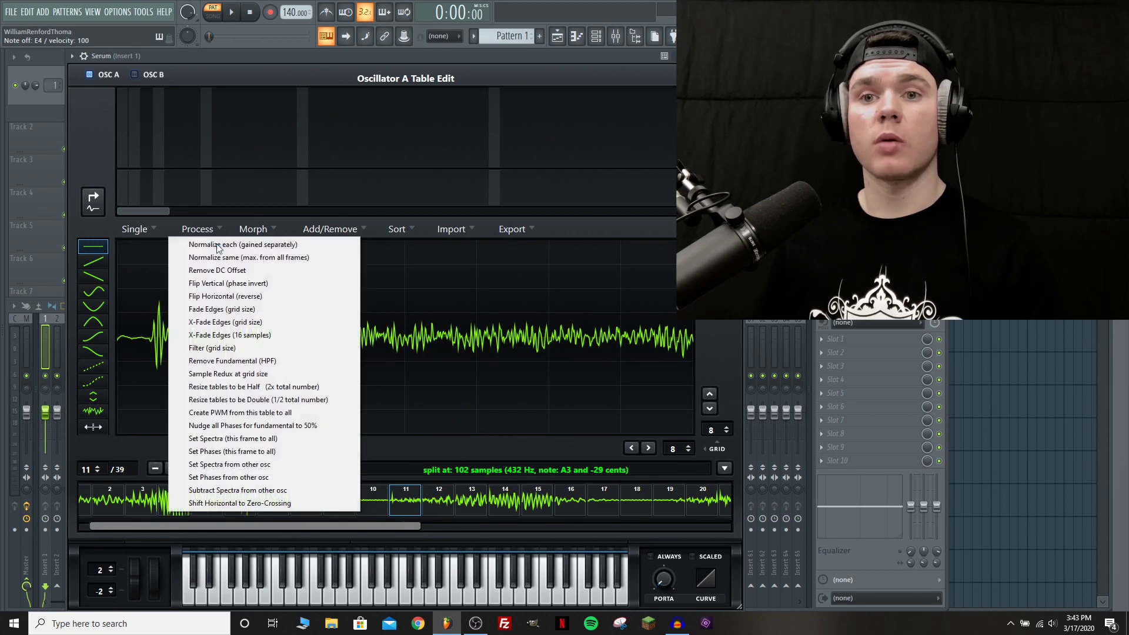
pyautogui.click(243, 260)
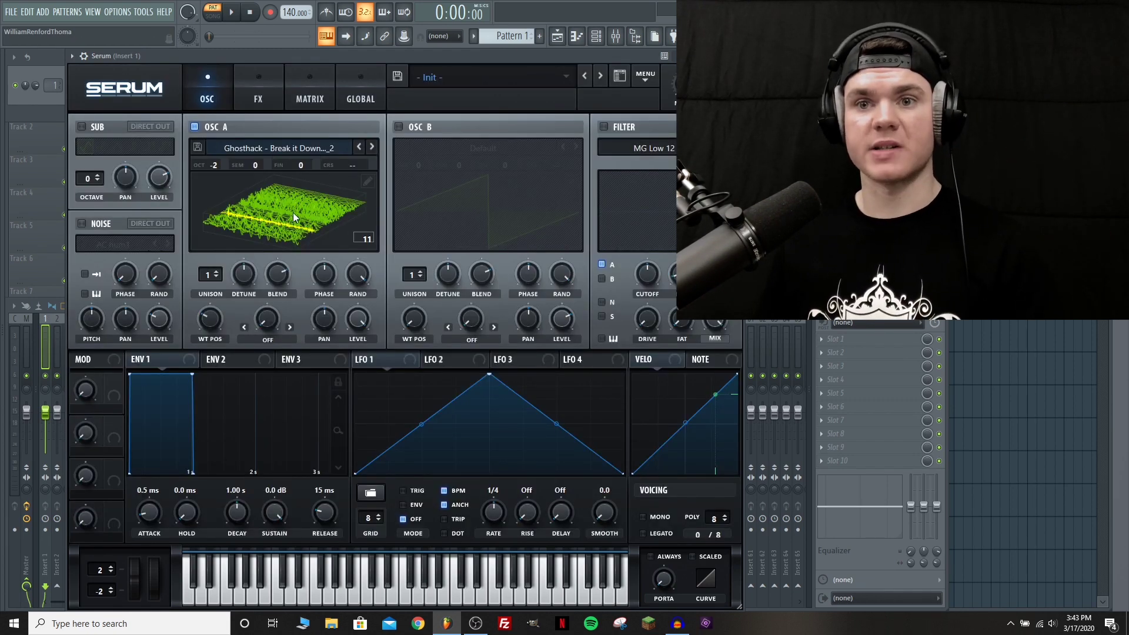
# In oscillator A's wavetable editor, audition frame 4 and morph the table with Morph - Spectral (zero fund.phase).
pyautogui.click(368, 182)
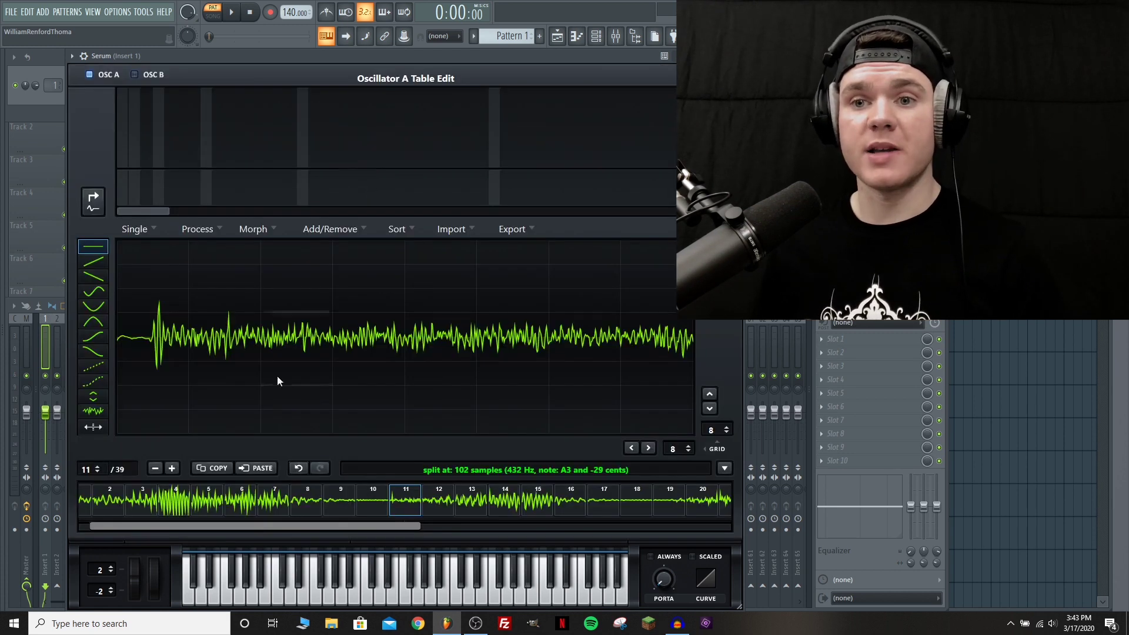
pyautogui.click(176, 500)
pyautogui.press('c')
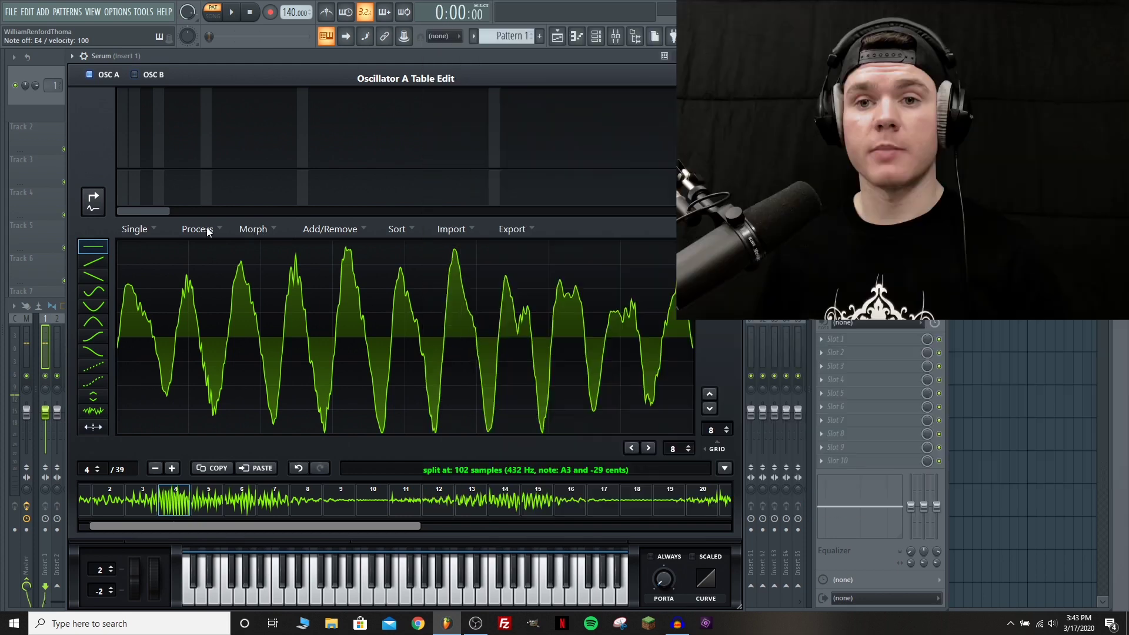
pyautogui.click(256, 230)
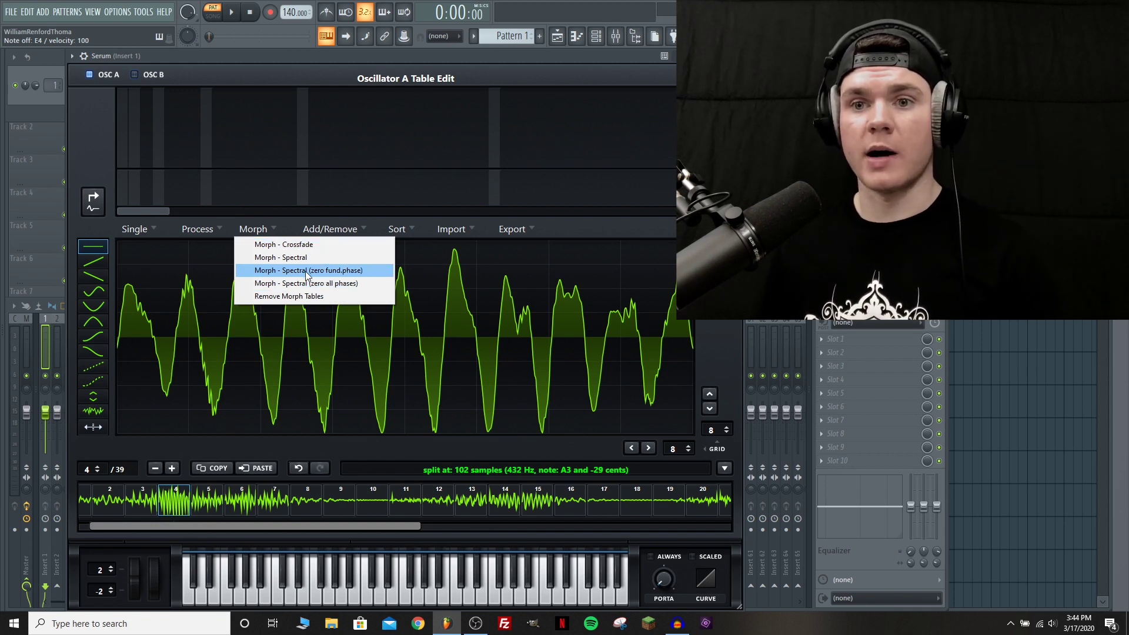
pyautogui.click(348, 271)
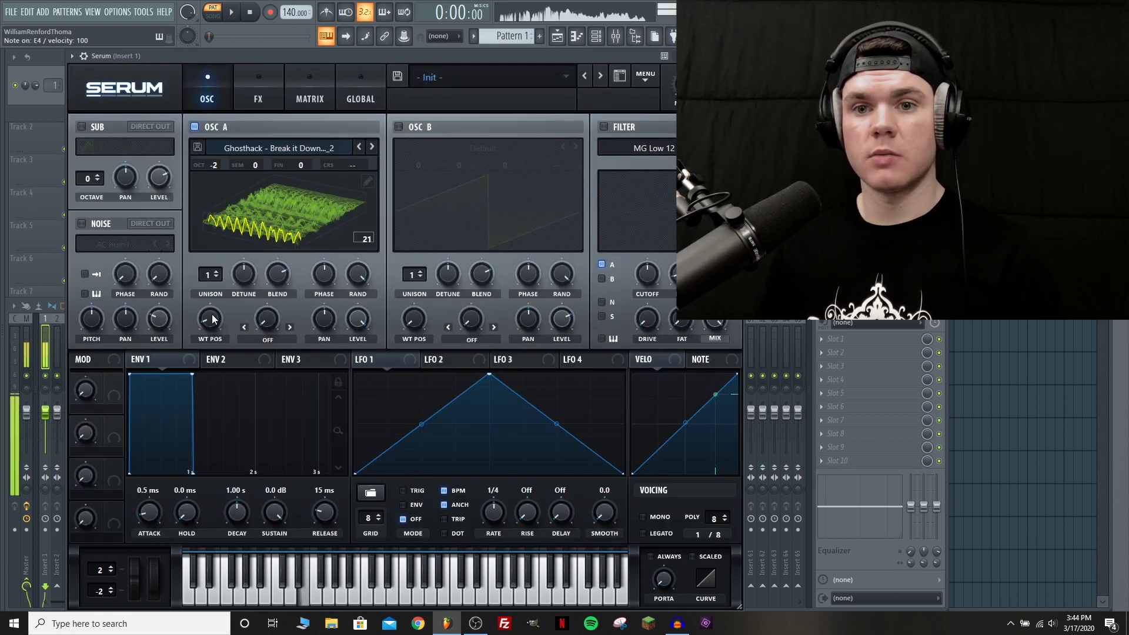
# Set oscillator A's wavetable position to frame 1, reshape LFO 1 into a rising ramp and assign it to that position.
pyautogui.moveTo(211, 319); pyautogui.dragTo(214, 347)
pyautogui.moveTo(493, 378); pyautogui.dragTo(623, 374)
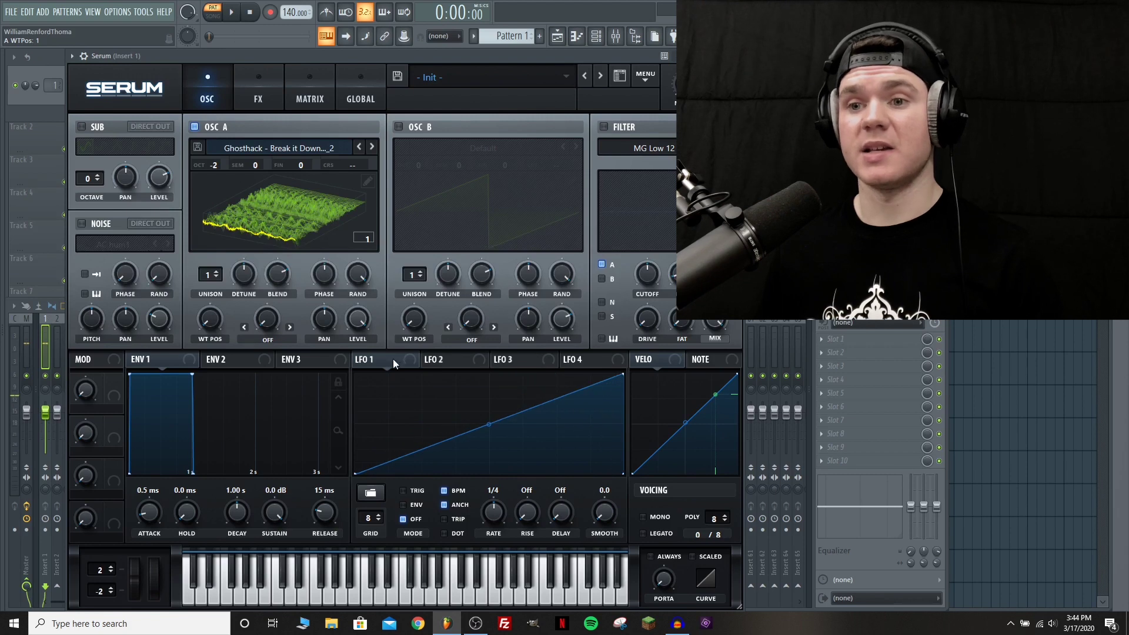
pyautogui.moveTo(360, 359); pyautogui.dragTo(225, 324)
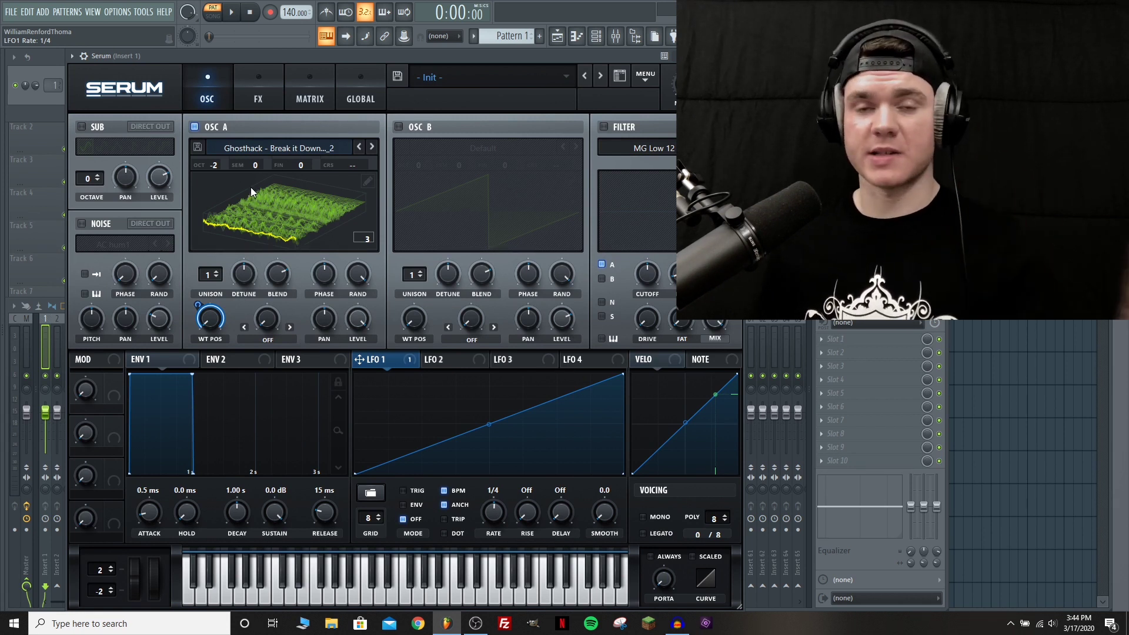
# Remove the LFO 1 modulator from oscillator A's wavetable position and set the oscillator's warp mode to Bend +/-.
pyautogui.rightClick(209, 315)
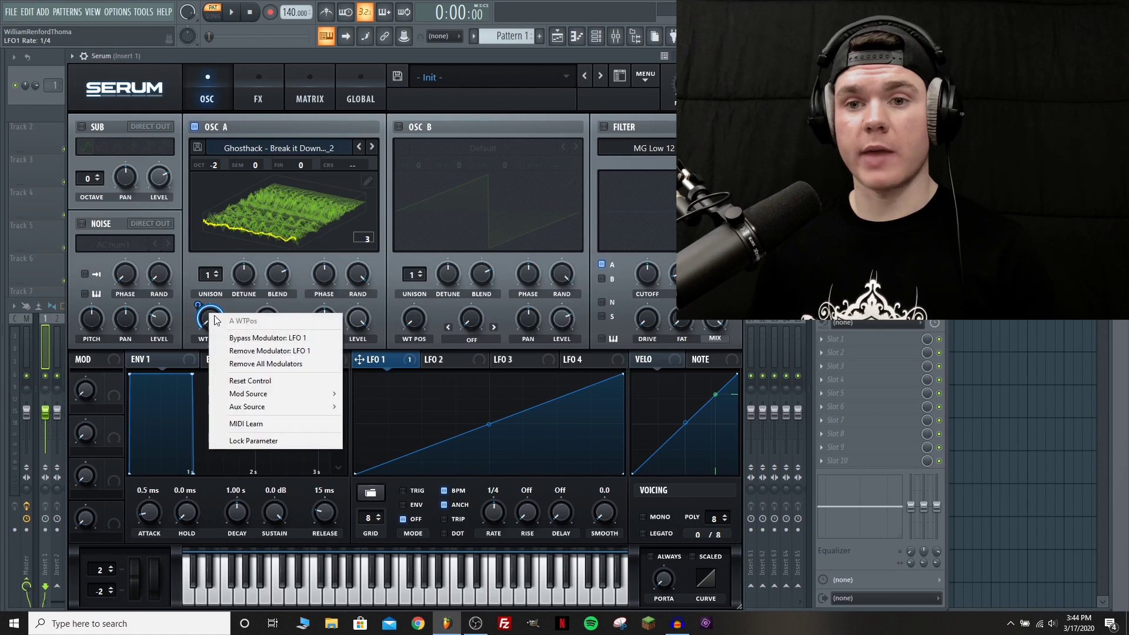
pyautogui.click(242, 351)
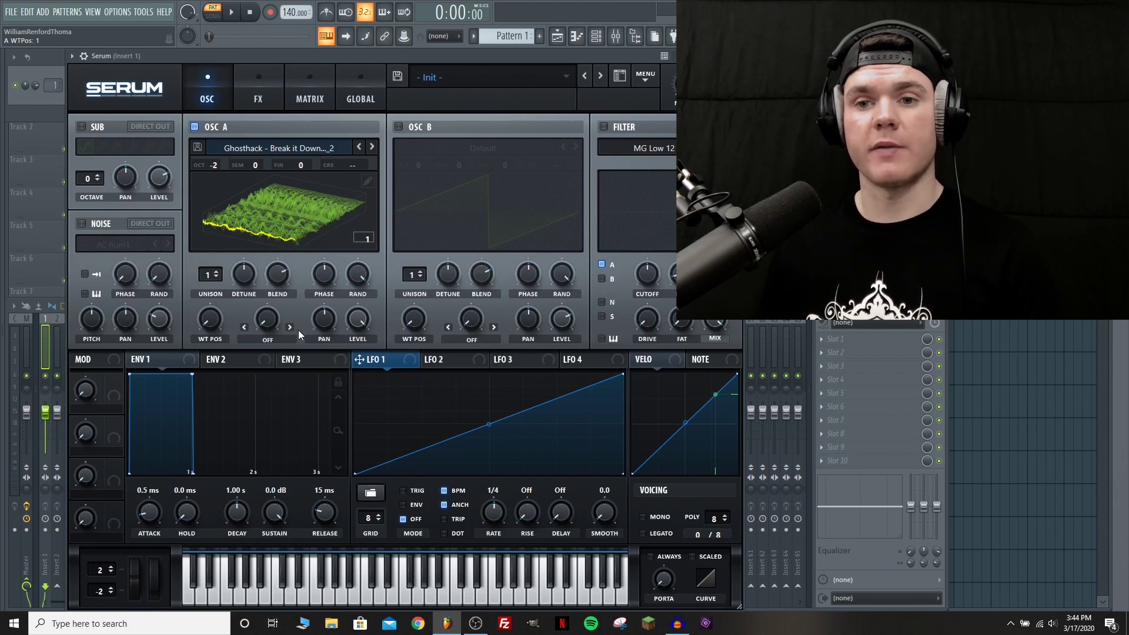
pyautogui.click(269, 340)
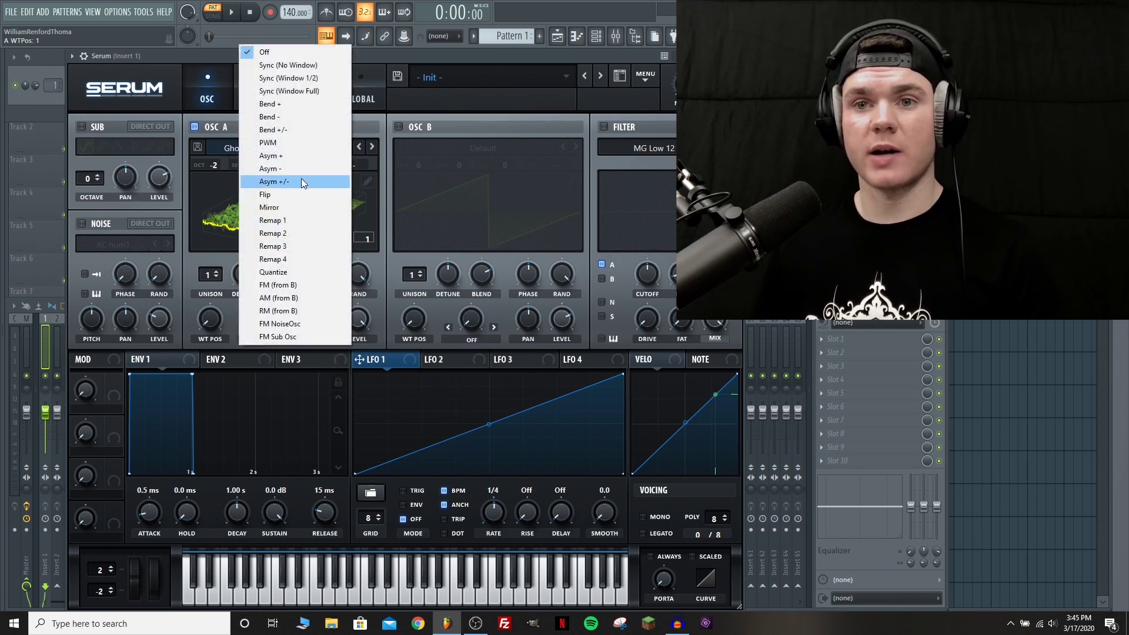
pyautogui.click(291, 130)
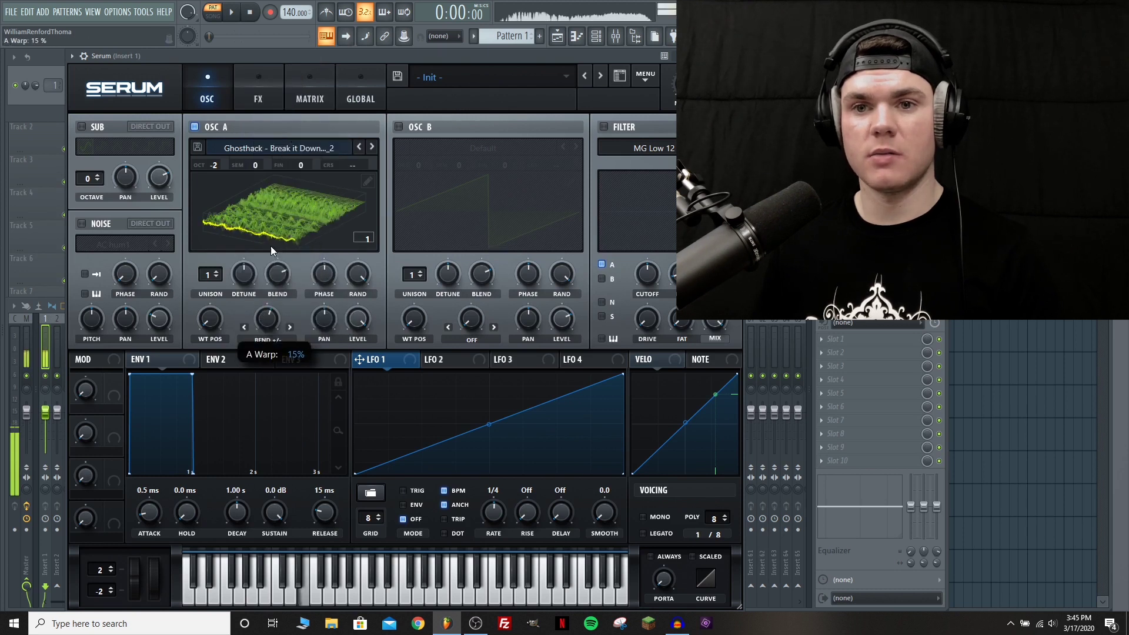
# Assign LFO 1 to oscillator A's wavetable position and warp amount, and slow the LFO rate to one bar.
pyautogui.moveTo(212, 312); pyautogui.dragTo(333, 383)
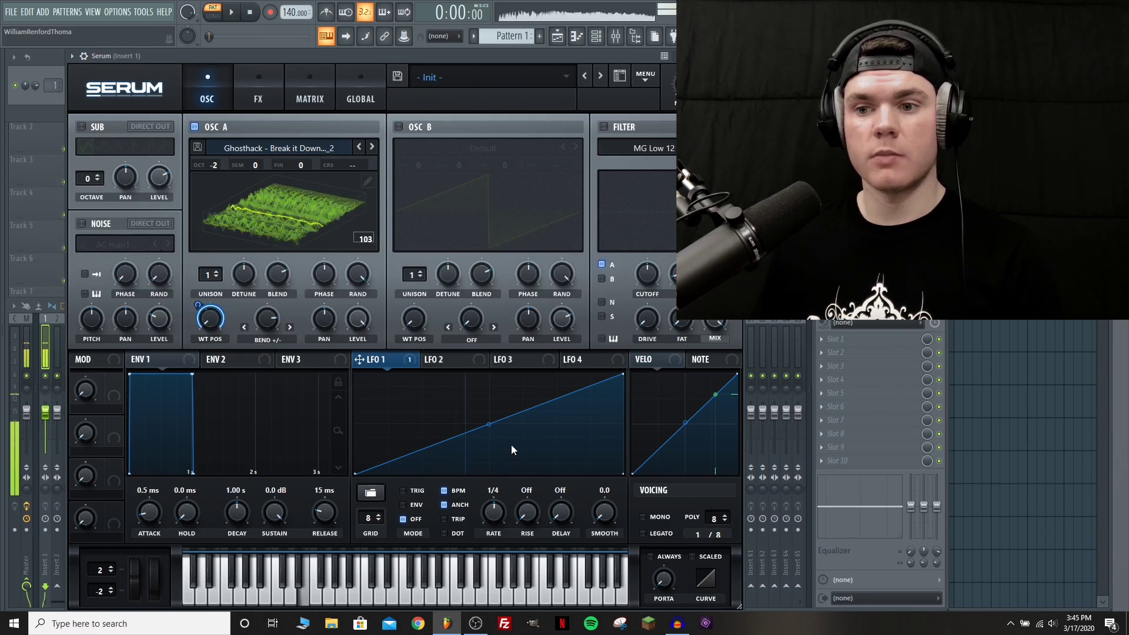
pyautogui.moveTo(504, 513); pyautogui.dragTo(501, 521)
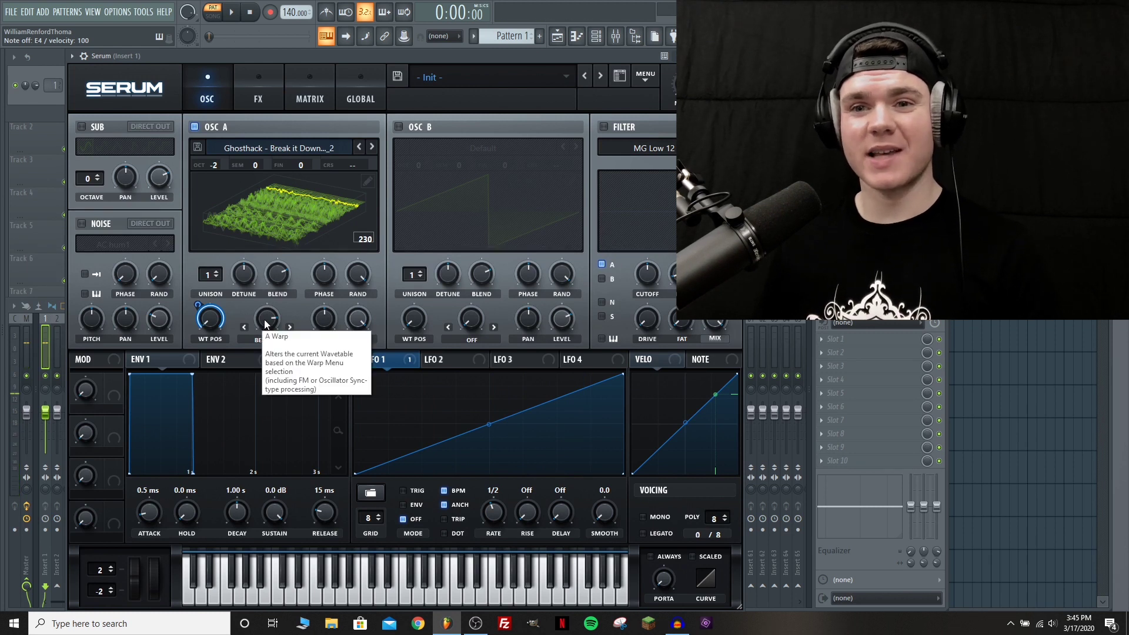
pyautogui.moveTo(266, 324); pyautogui.dragTo(262, 374)
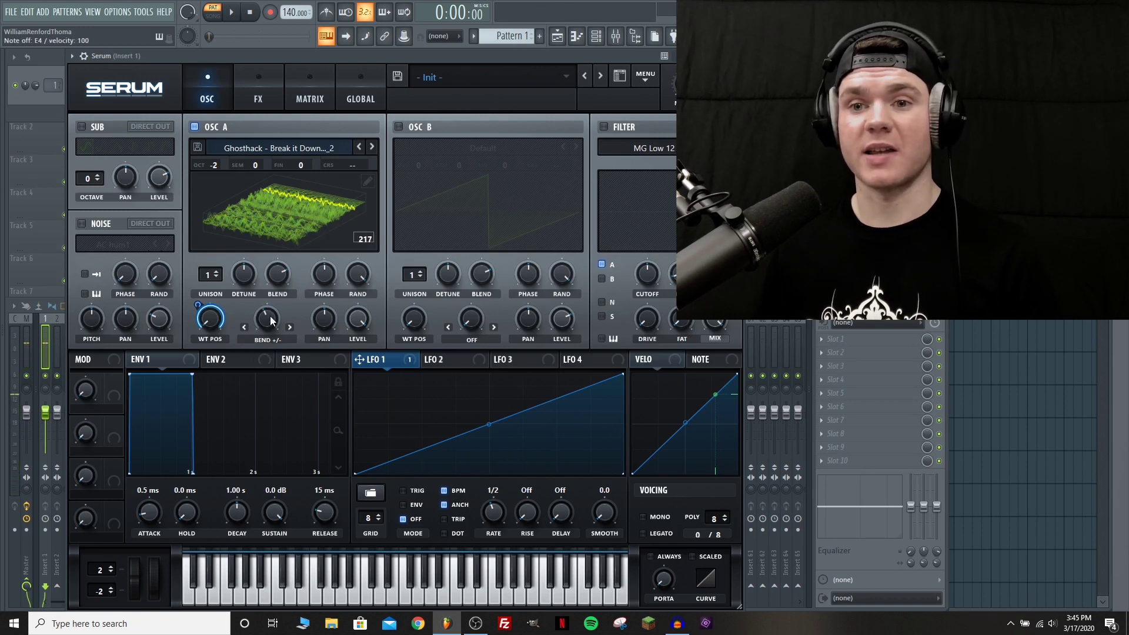
pyautogui.moveTo(272, 321); pyautogui.dragTo(257, 340)
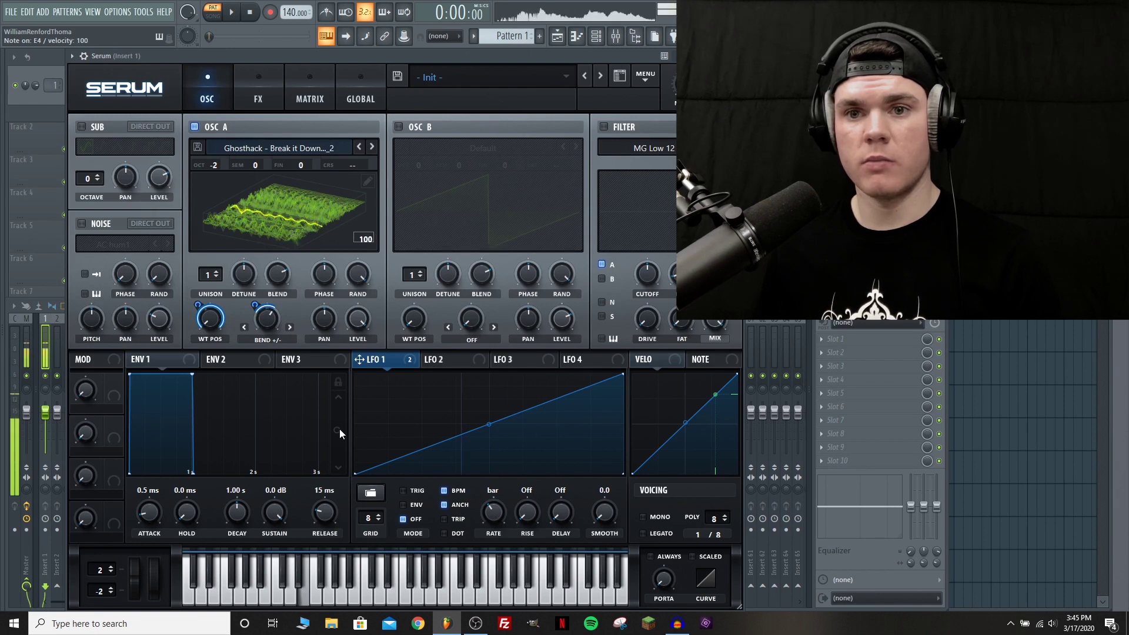
# Switch oscillator A's warp mode to Asym +/- and remove the LFO 1 modulator from the warp amount.
pyautogui.click(277, 339)
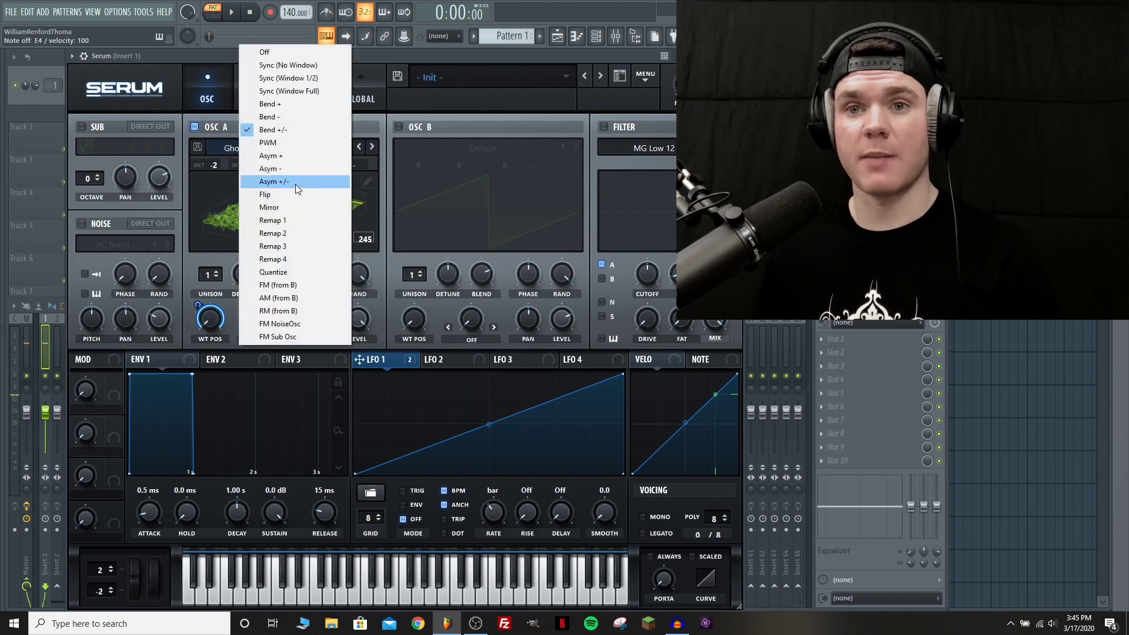
pyautogui.click(295, 184)
pyautogui.rightClick(269, 322)
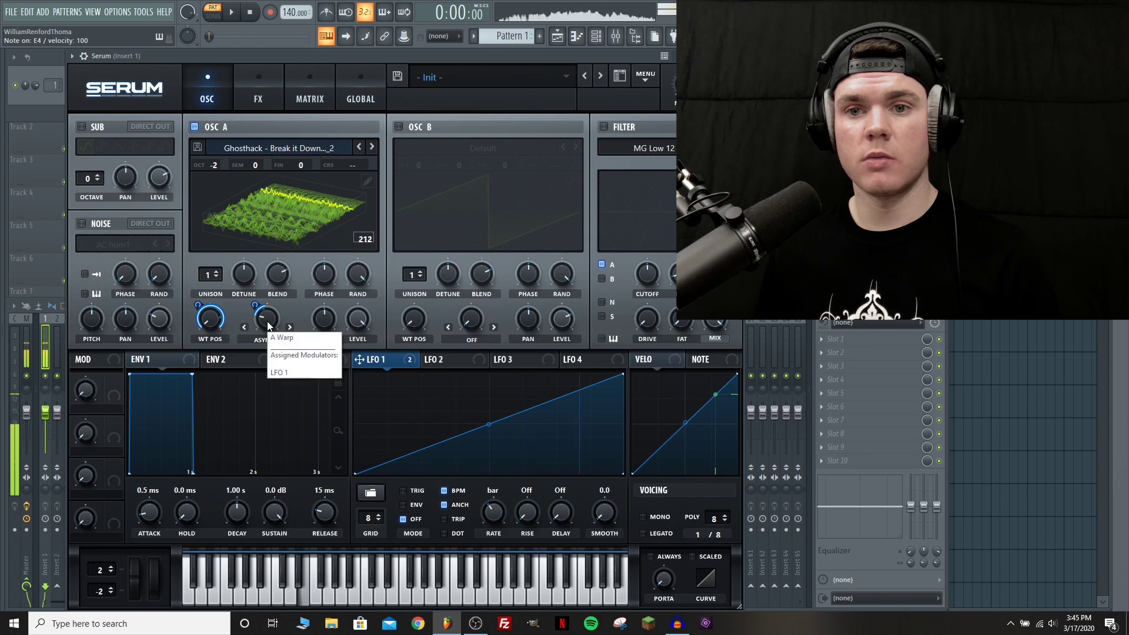
pyautogui.click(291, 351)
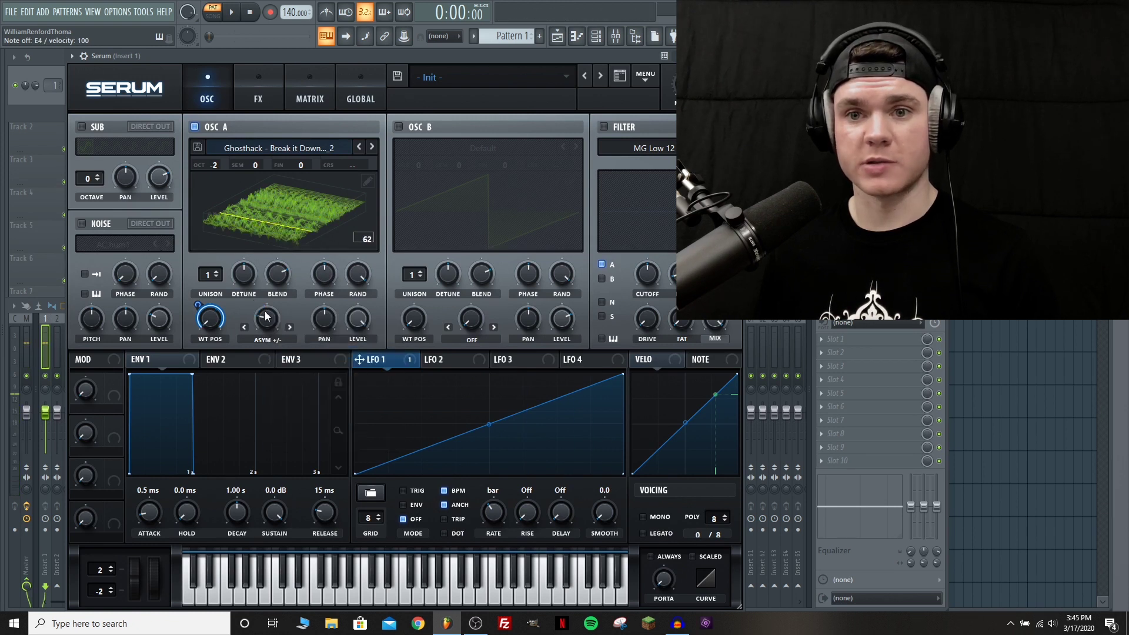
# Modulate oscillator A's Asym +/- warp with LFO 1 at an amount of 32 and set the LFO rate to 1/2.
pyautogui.moveTo(269, 243); pyautogui.dragTo(270, 287)
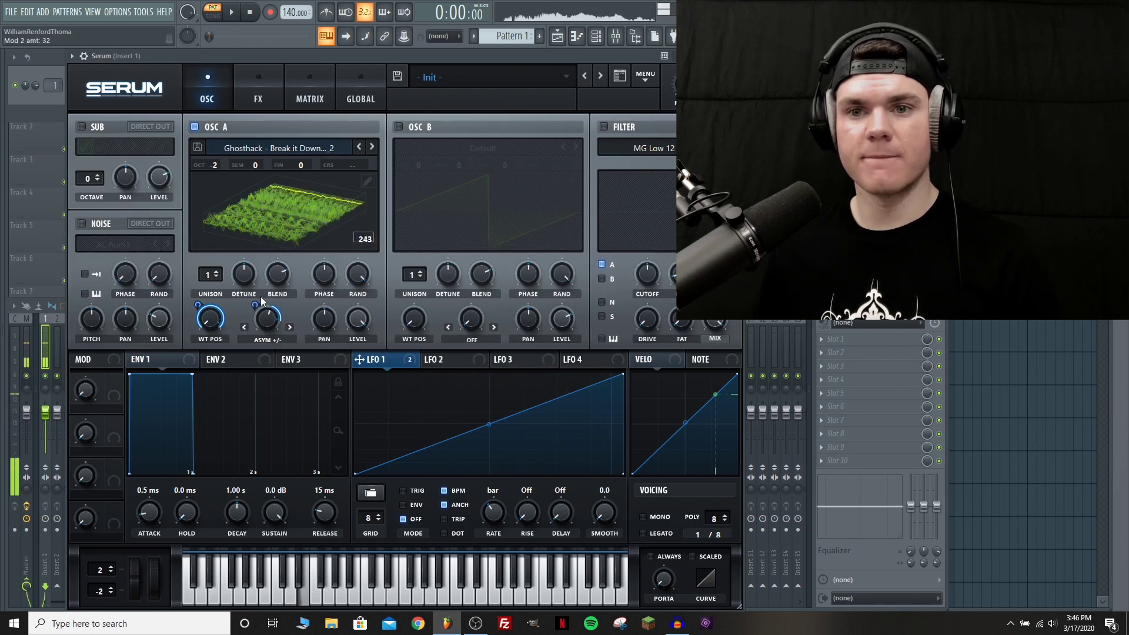
pyautogui.moveTo(499, 505); pyautogui.dragTo(503, 490)
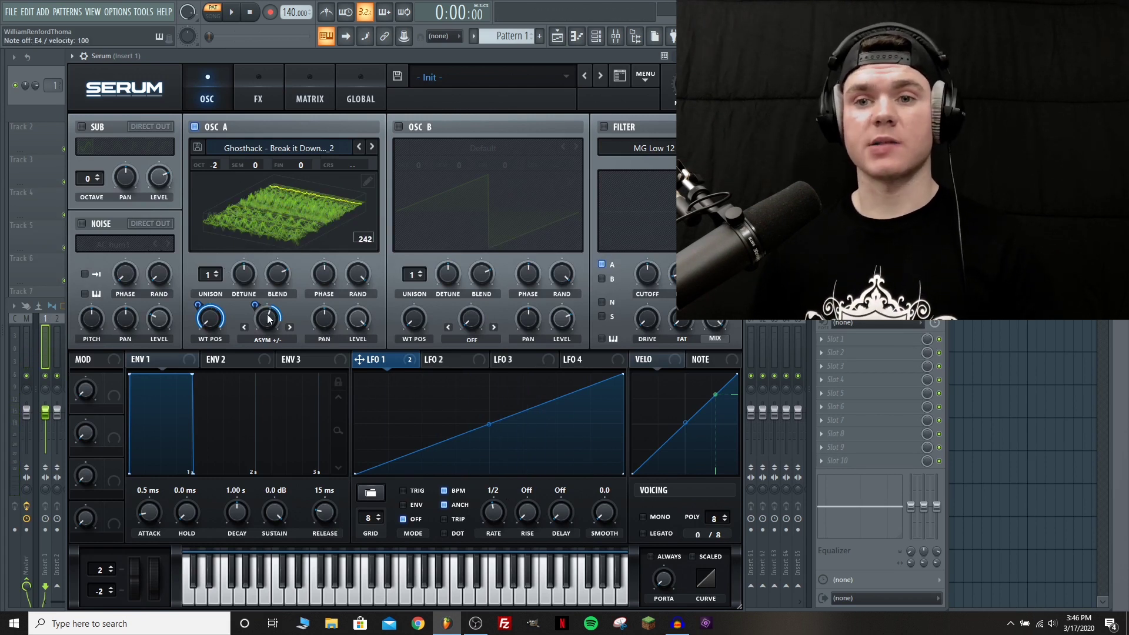
pyautogui.moveTo(269, 325)
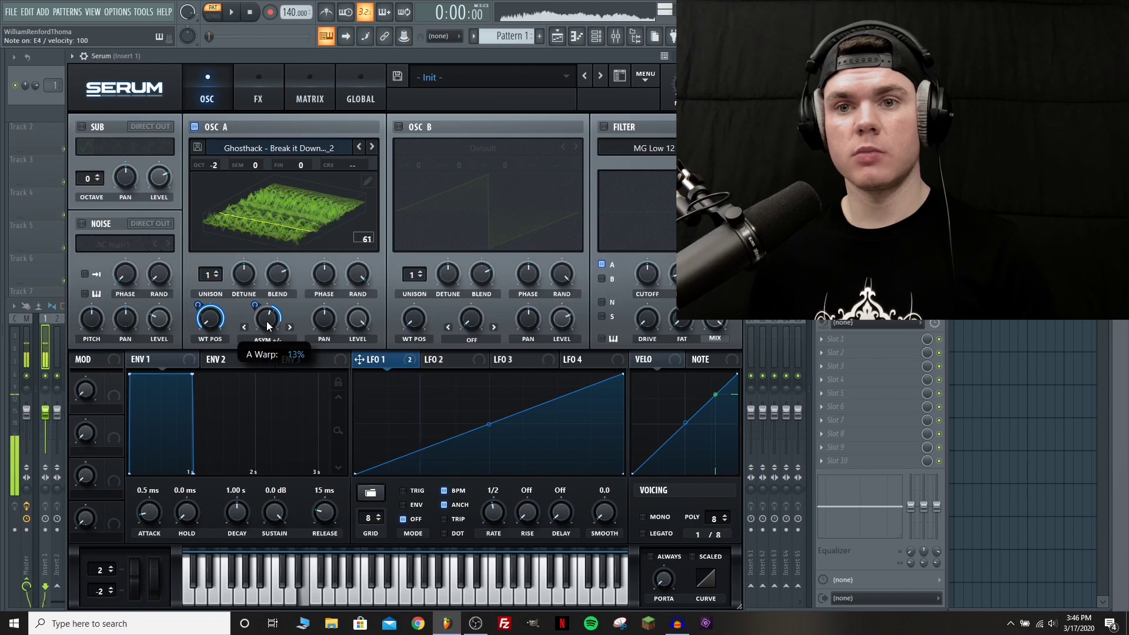
# Turn on oscillator B at -2 octaves, and set LFO 1 to ENV mode with a rate of one bar.
pyautogui.click(399, 127)
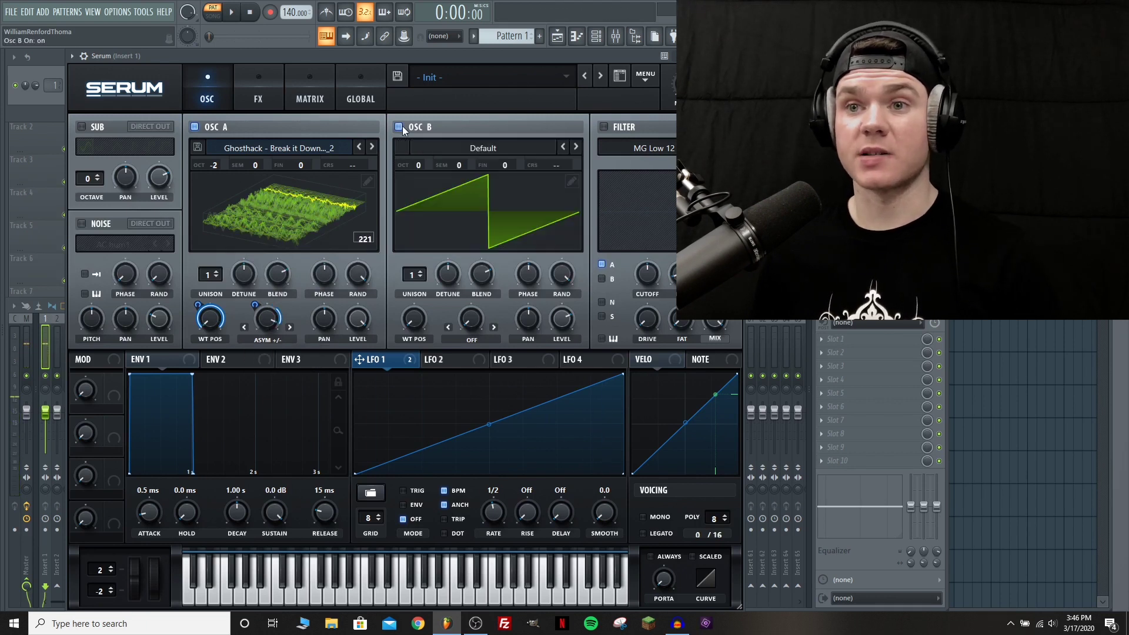
pyautogui.moveTo(419, 169)
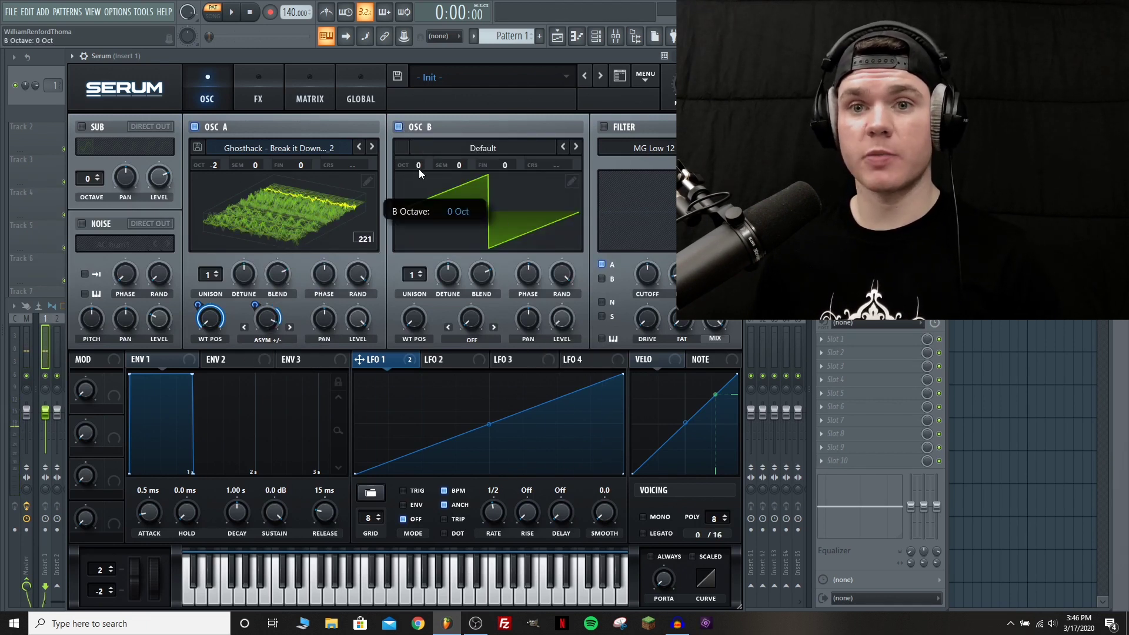
pyautogui.moveTo(417, 190); pyautogui.dragTo(417, 203)
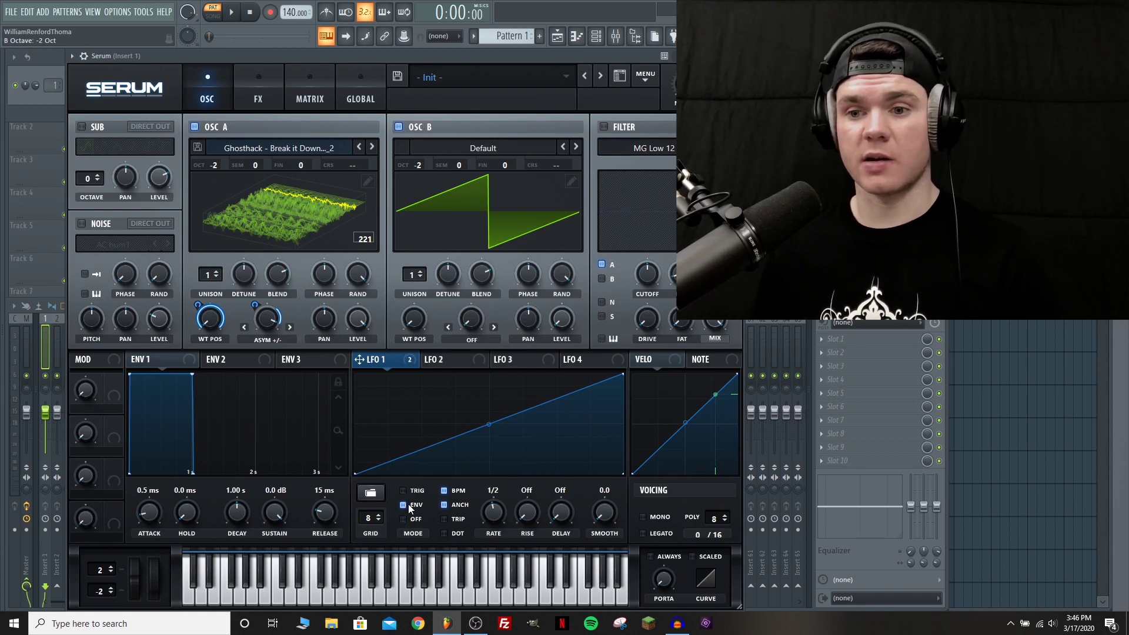
pyautogui.press('c')
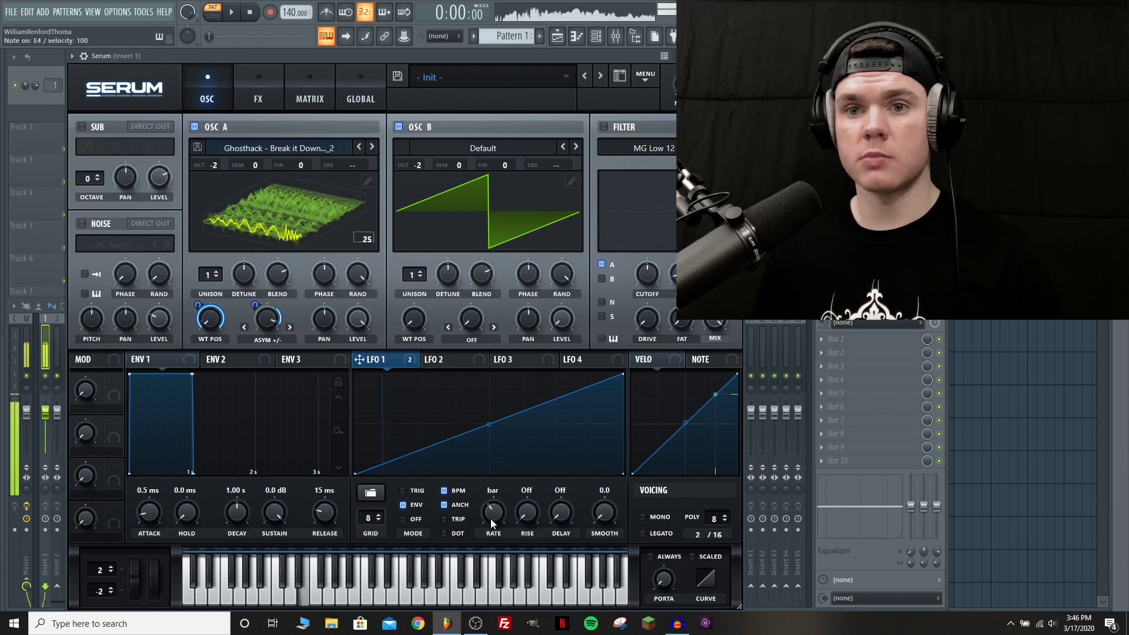
# Resample the sound to oscillator B, show its wavetable in 3D and turn oscillator A off.
pyautogui.click(645, 77)
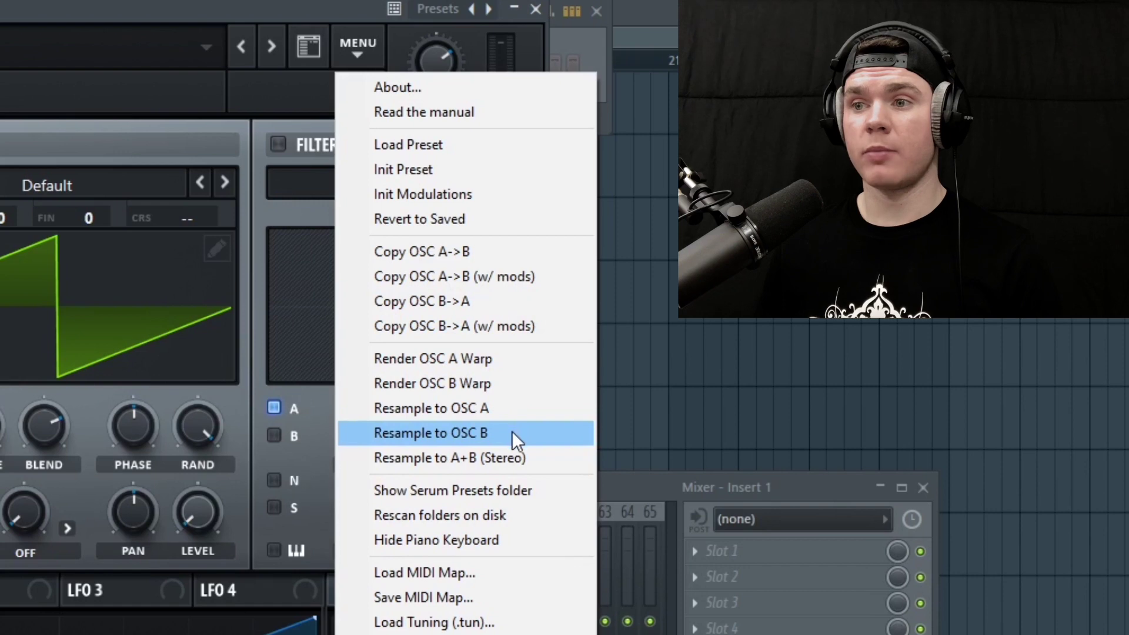
pyautogui.click(512, 431)
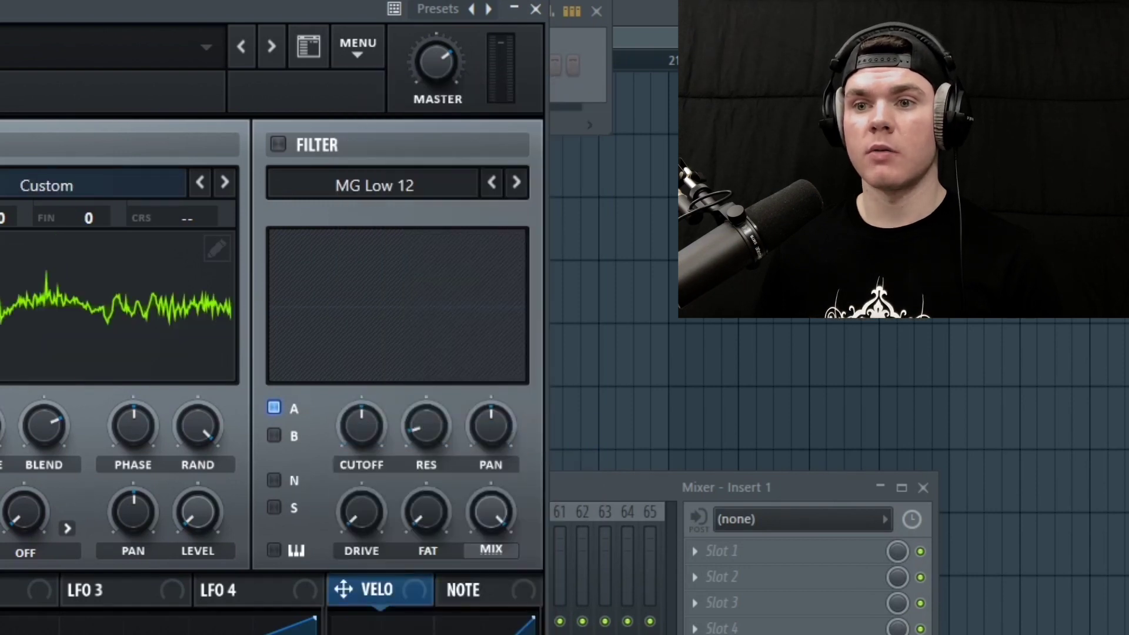
pyautogui.click(24, 300)
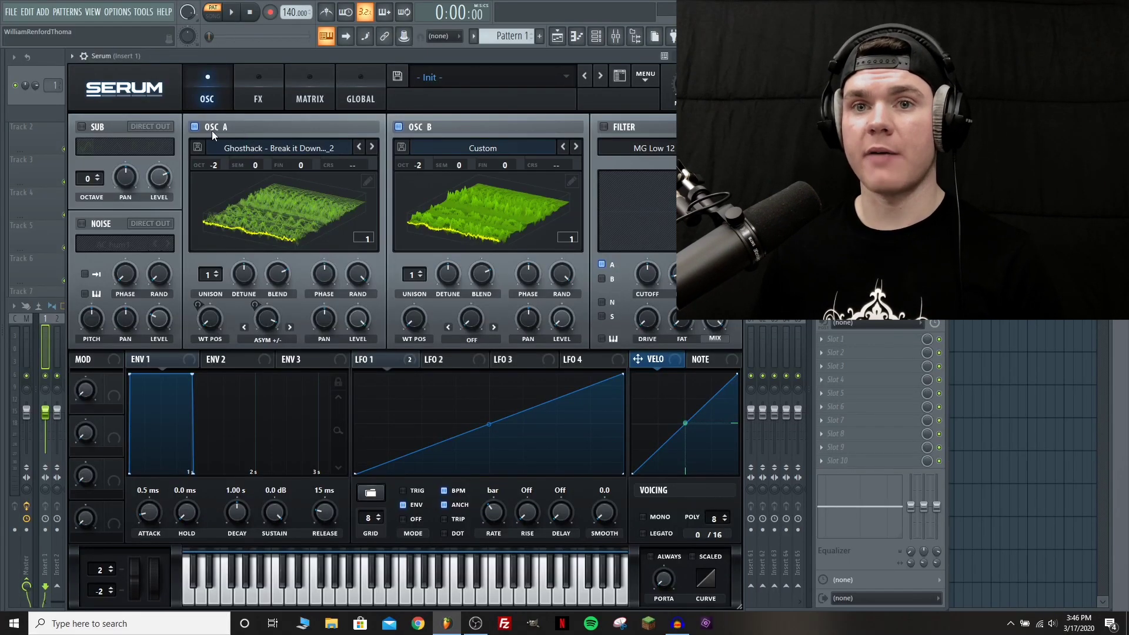
pyautogui.click(194, 127)
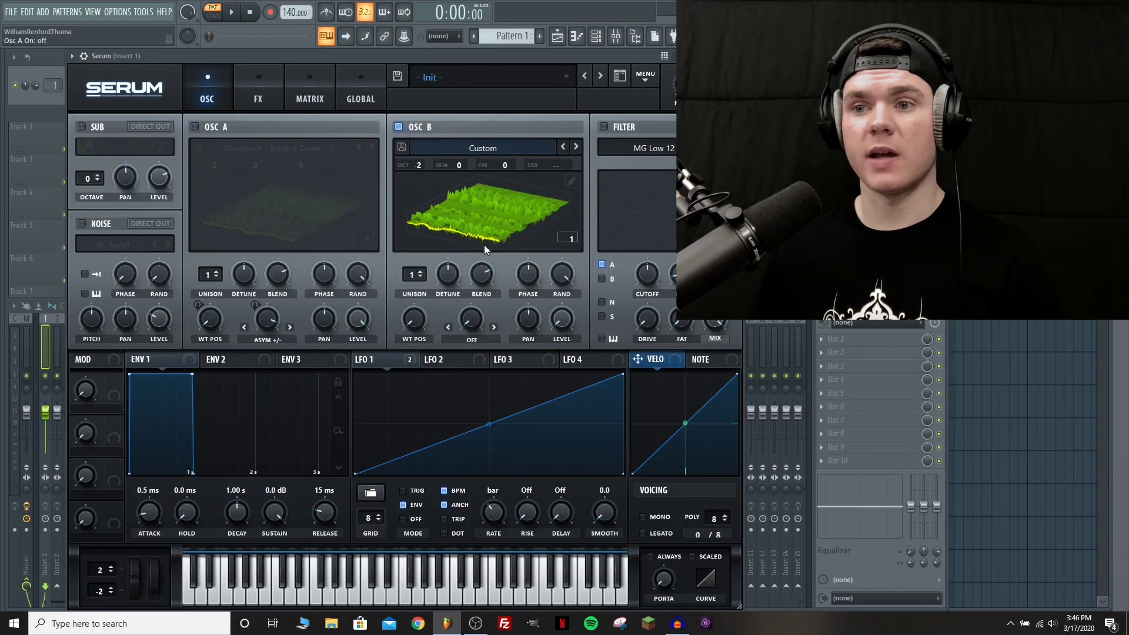
# Adjust oscillator B's level and audition the resampled table by sweeping its wavetable position, ending on frame 166.
pyautogui.rightClick(558, 316)
pyautogui.click(631, 381)
pyautogui.moveTo(418, 321); pyautogui.dragTo(423, 281)
pyautogui.moveTo(411, 402); pyautogui.dragTo(426, 337)
pyautogui.moveTo(425, 334); pyautogui.dragTo(425, 330)
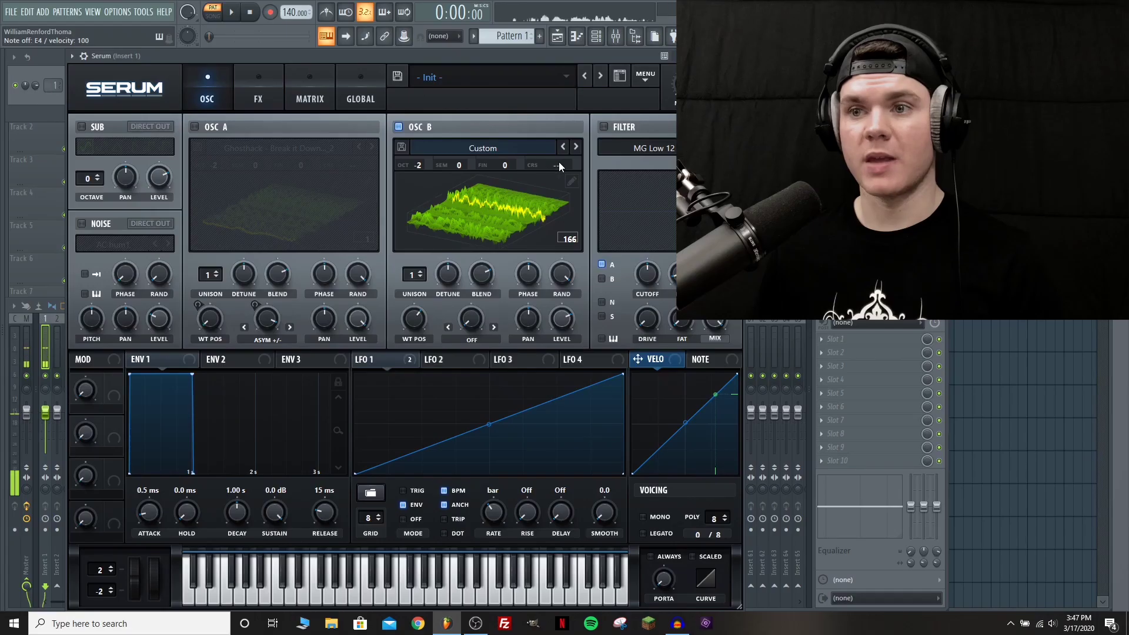
# In oscillator B's wavetable editor, apply Normalize same (max. from all frames) to the resampled table.
pyautogui.click(560, 165)
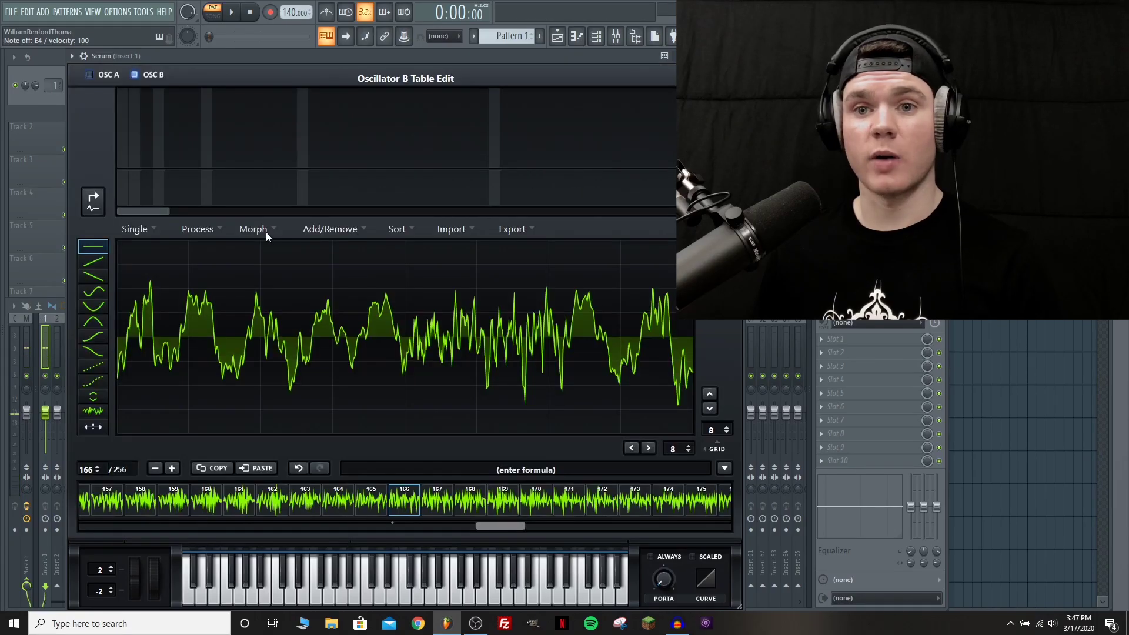
pyautogui.click(213, 228)
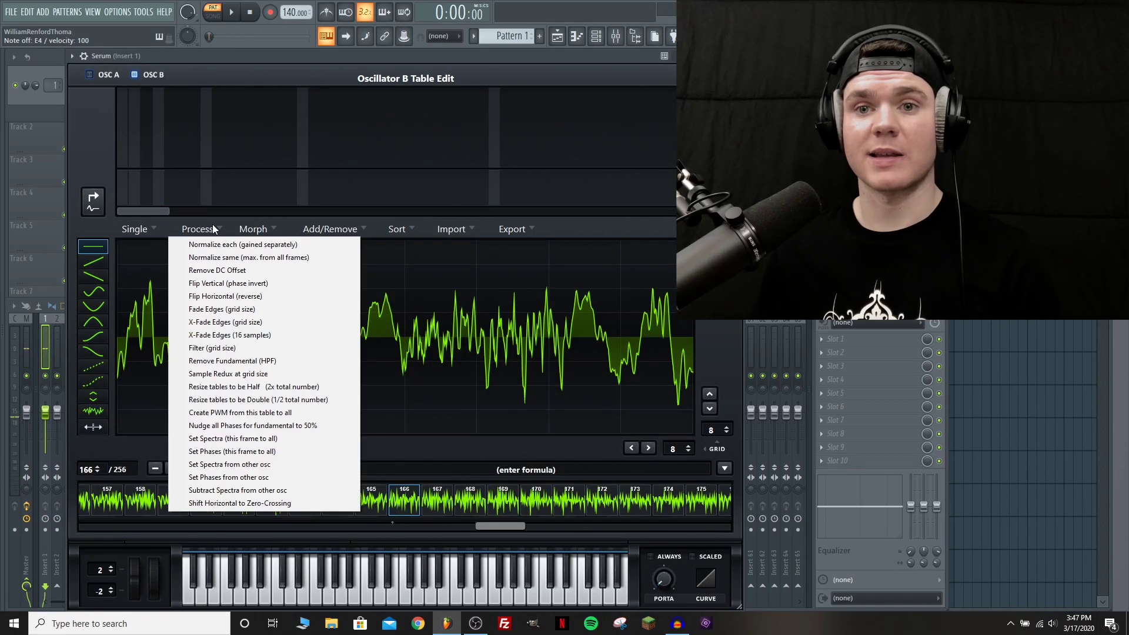
pyautogui.click(269, 259)
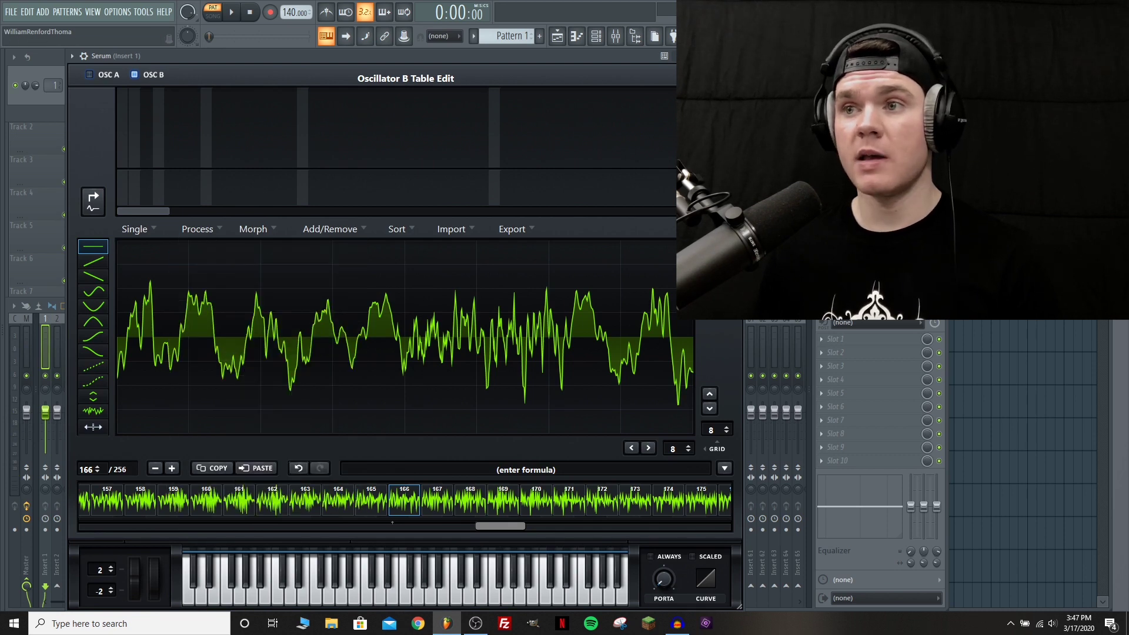
# Leave the table editor, sweep oscillator B's wavetable position to frame 256 and reset Serum to the init preset.
pyautogui.click(728, 75)
pyautogui.moveTo(421, 322); pyautogui.dragTo(396, 261)
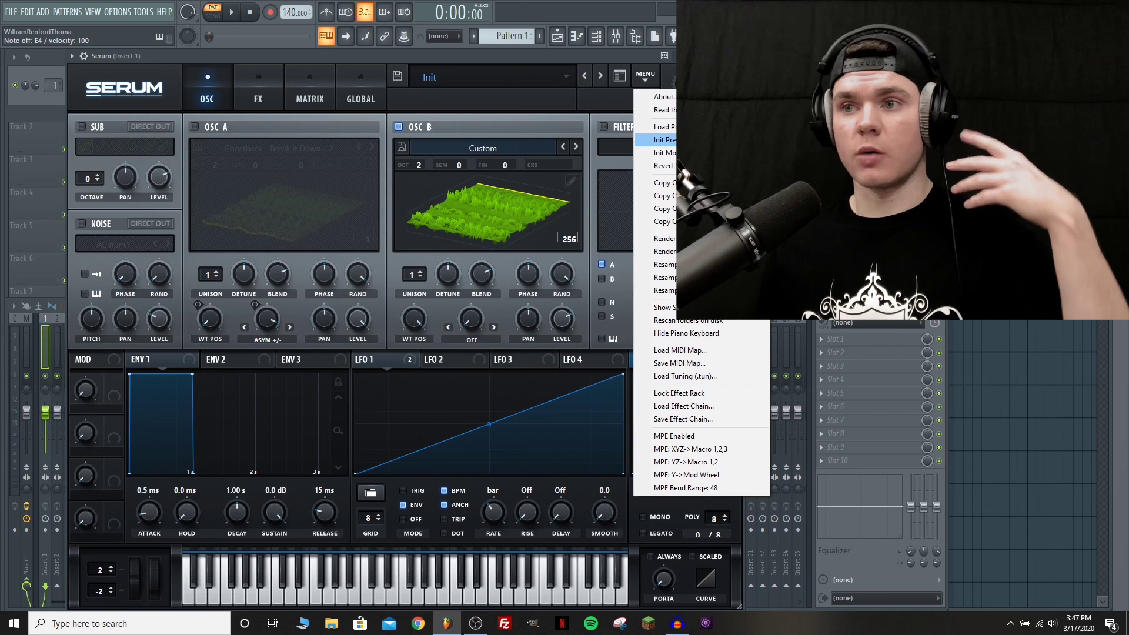
pyautogui.click(664, 140)
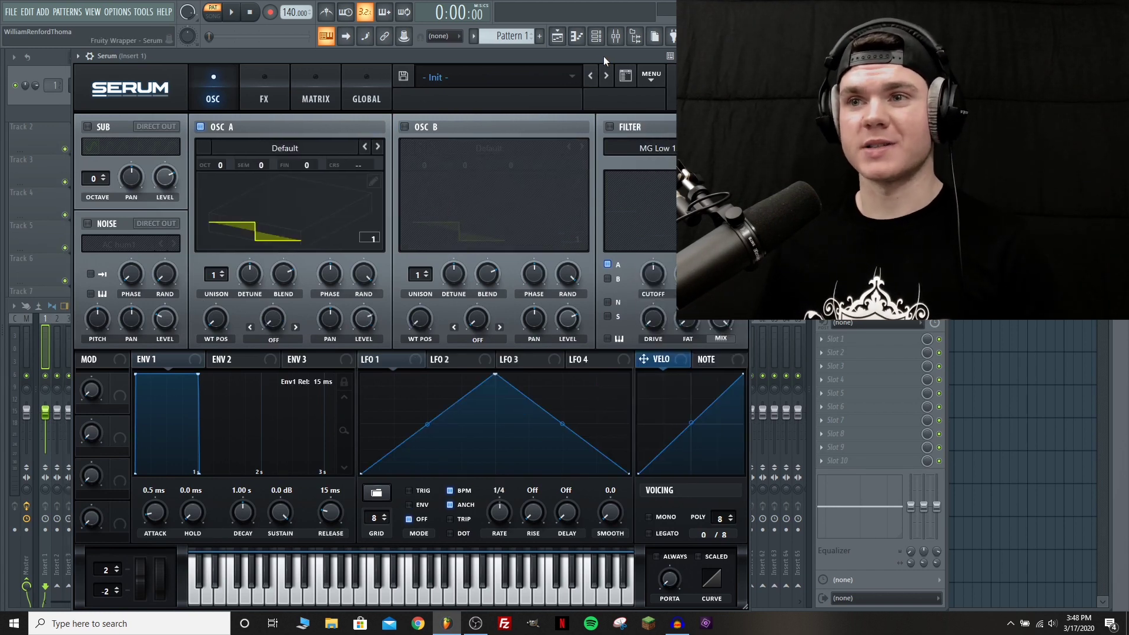
# Import the croak sample into oscillator A with a normal dynamic pitch import, at -2 octaves, and audition it by raising the wavetable position.
pyautogui.click(635, 36)
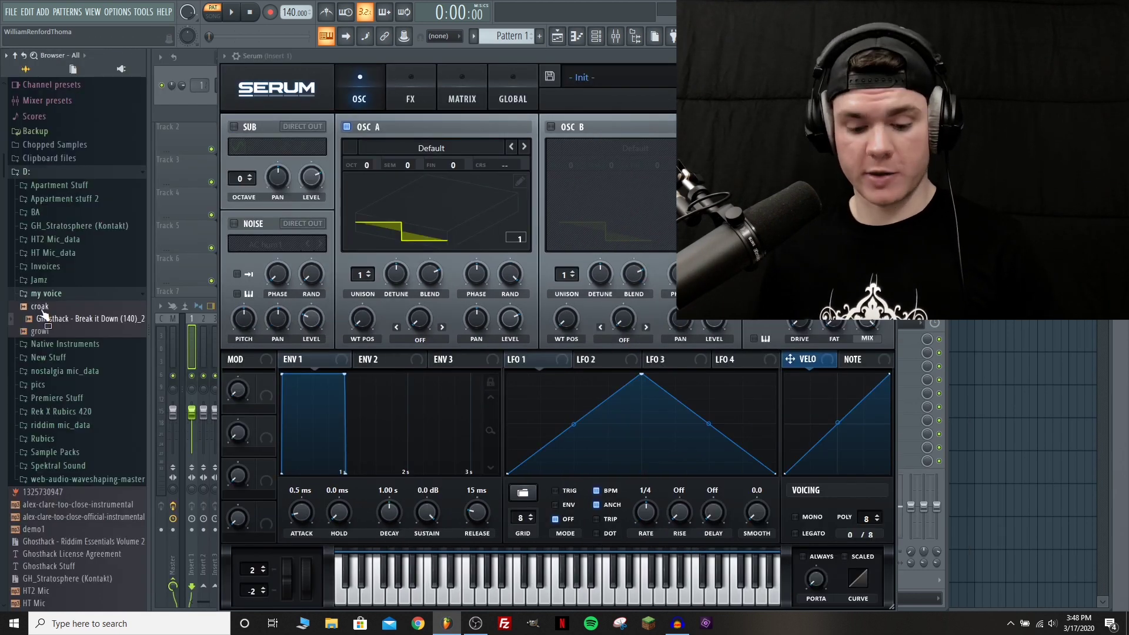
pyautogui.moveTo(43, 314); pyautogui.dragTo(339, 186)
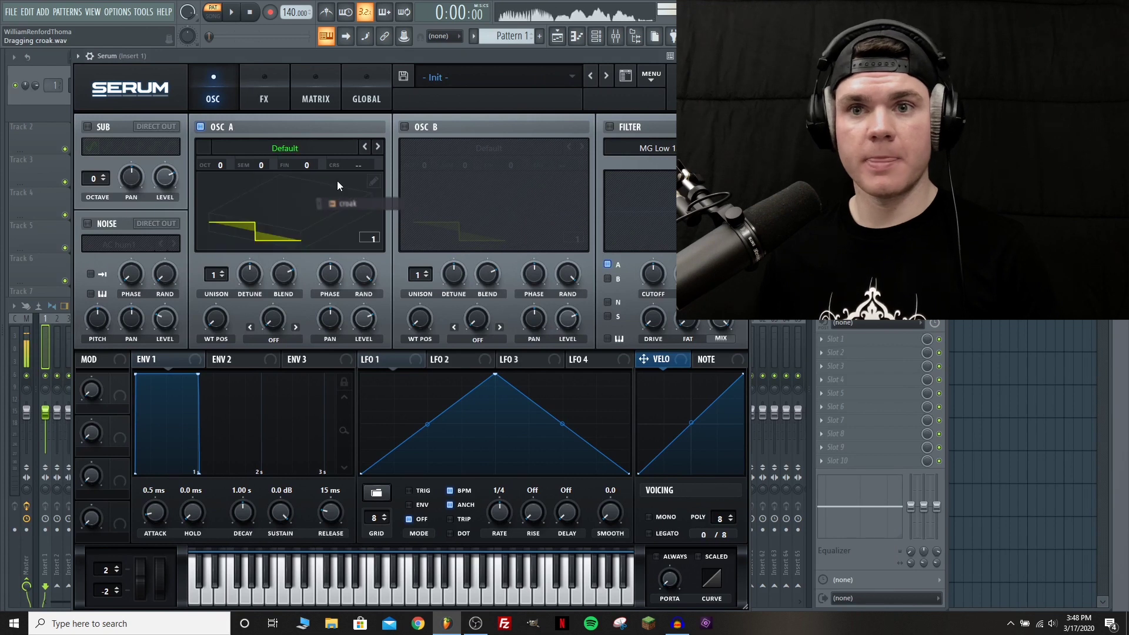
pyautogui.moveTo(331, 103); pyautogui.dragTo(315, 199)
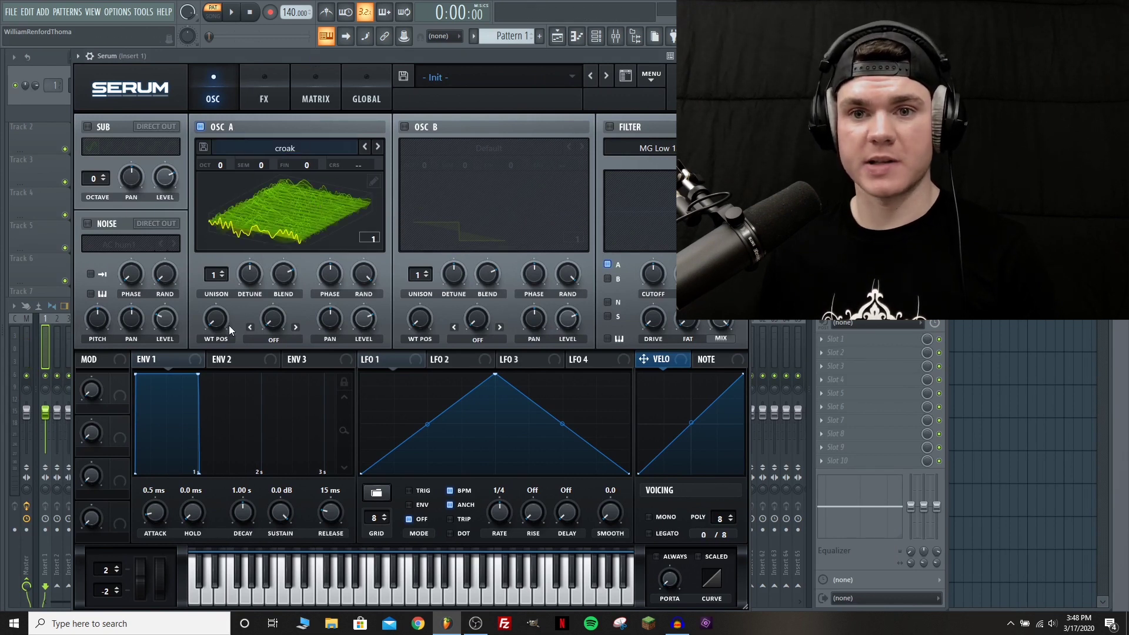
pyautogui.moveTo(228, 326); pyautogui.dragTo(225, 169)
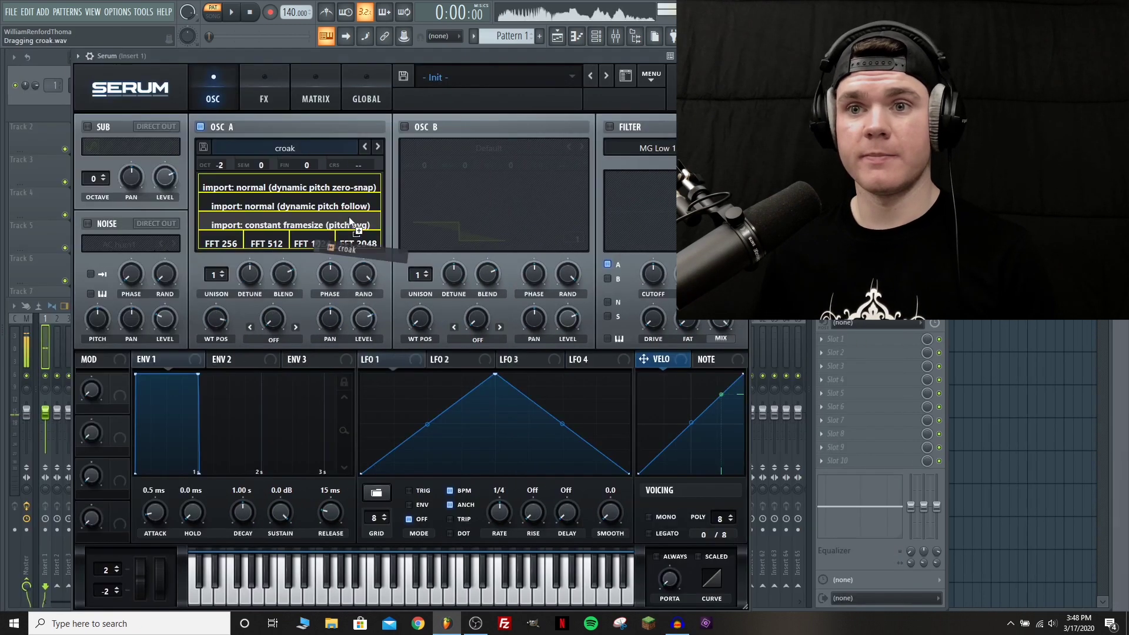
# Reimport croak into oscillator A with dynamic pitch follow and with constant framesize (pitch avg), sweeping the wavetable position for each.
pyautogui.click(331, 207)
pyautogui.moveTo(216, 318); pyautogui.dragTo(187, 391)
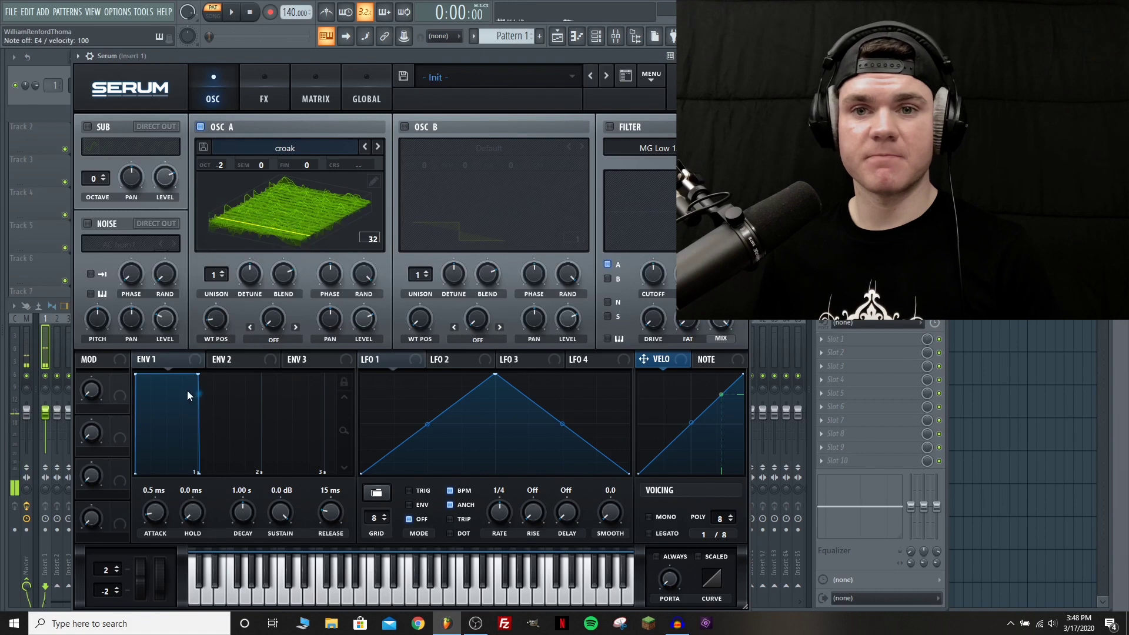
pyautogui.moveTo(2, 292)
pyautogui.moveTo(68, 308); pyautogui.dragTo(339, 224)
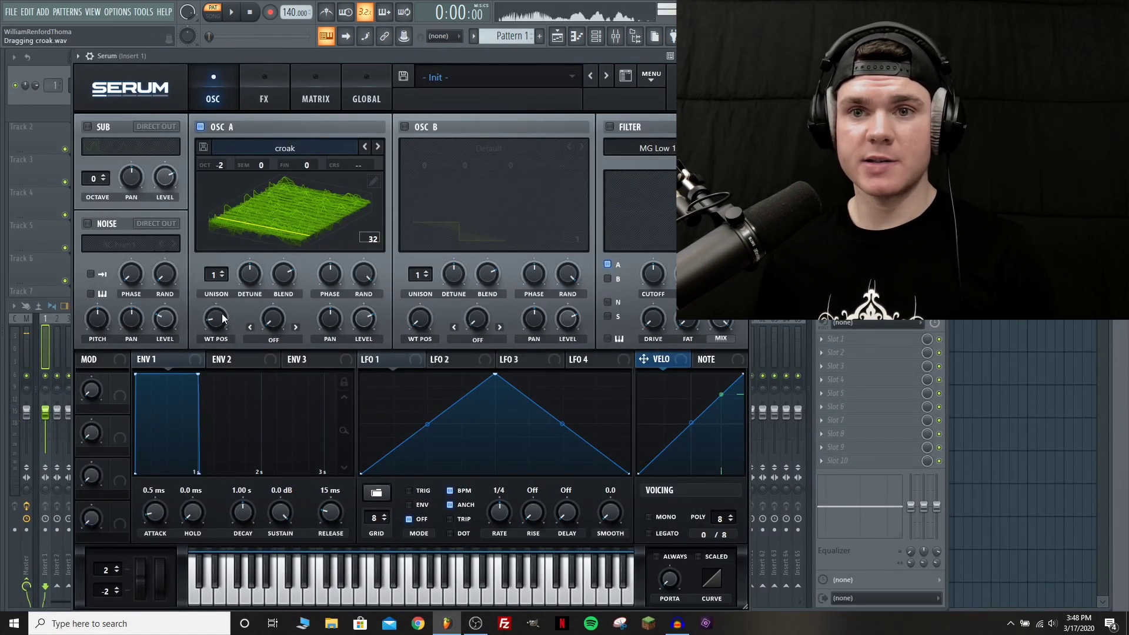
pyautogui.moveTo(217, 323); pyautogui.dragTo(224, 285)
# Reimport croak into oscillator A as FFT 1024 and as FFT 512, auditioning each and returning the wavetable position to frame 1.
pyautogui.moveTo(14, 292)
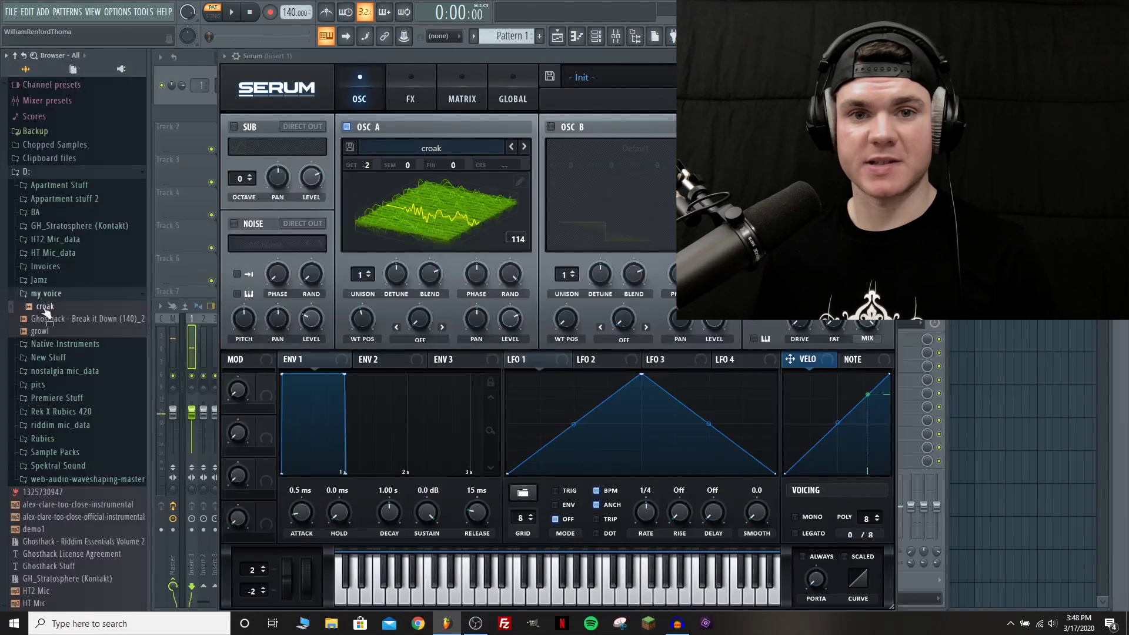
pyautogui.moveTo(50, 319); pyautogui.dragTo(302, 242)
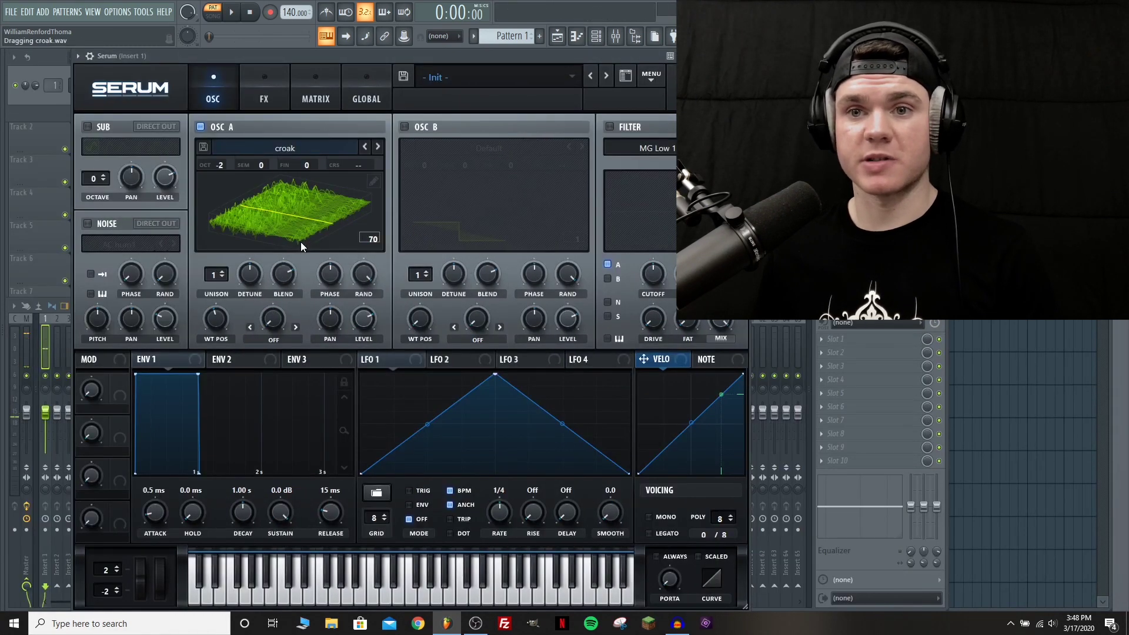
pyautogui.moveTo(227, 321); pyautogui.dragTo(218, 353)
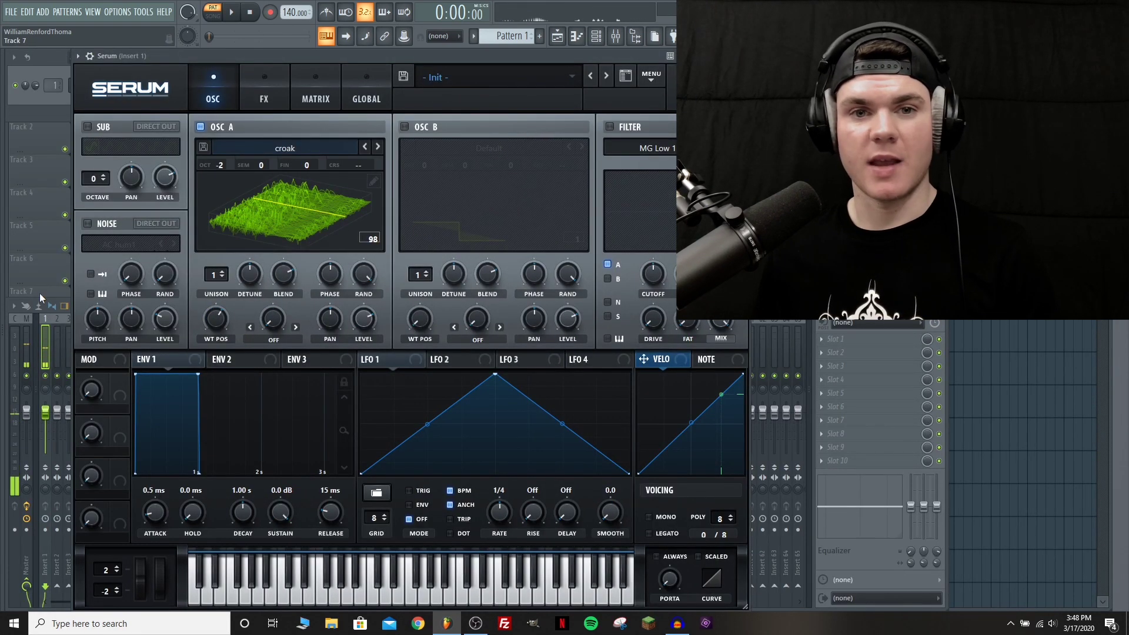
pyautogui.moveTo(2, 306)
pyautogui.moveTo(59, 309); pyautogui.dragTo(205, 177)
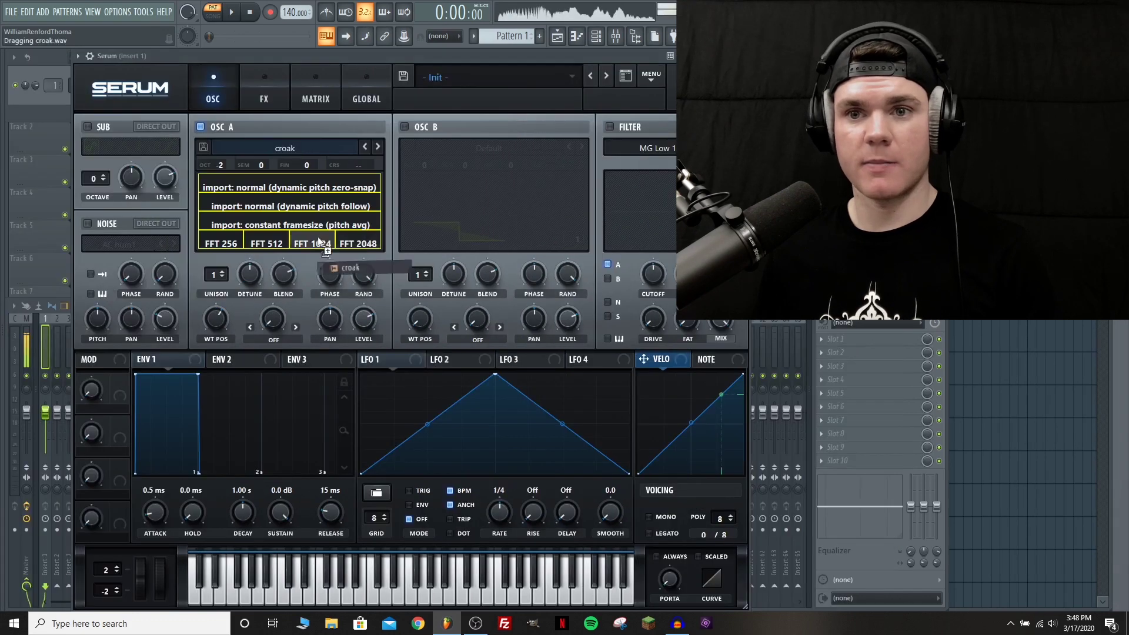
pyautogui.click(276, 242)
pyautogui.moveTo(216, 318); pyautogui.dragTo(208, 419)
# Import croak through oscillator A's table editor with a fixed frame size of 1000 samples and audition it up to frame 54.
pyautogui.click(375, 179)
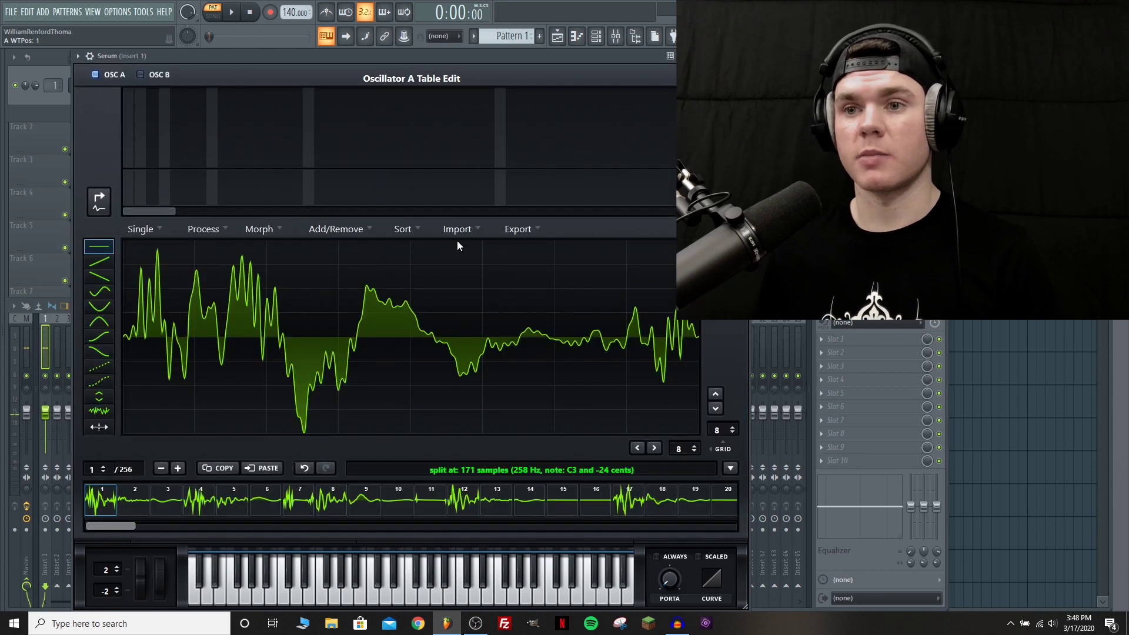
pyautogui.click(472, 227)
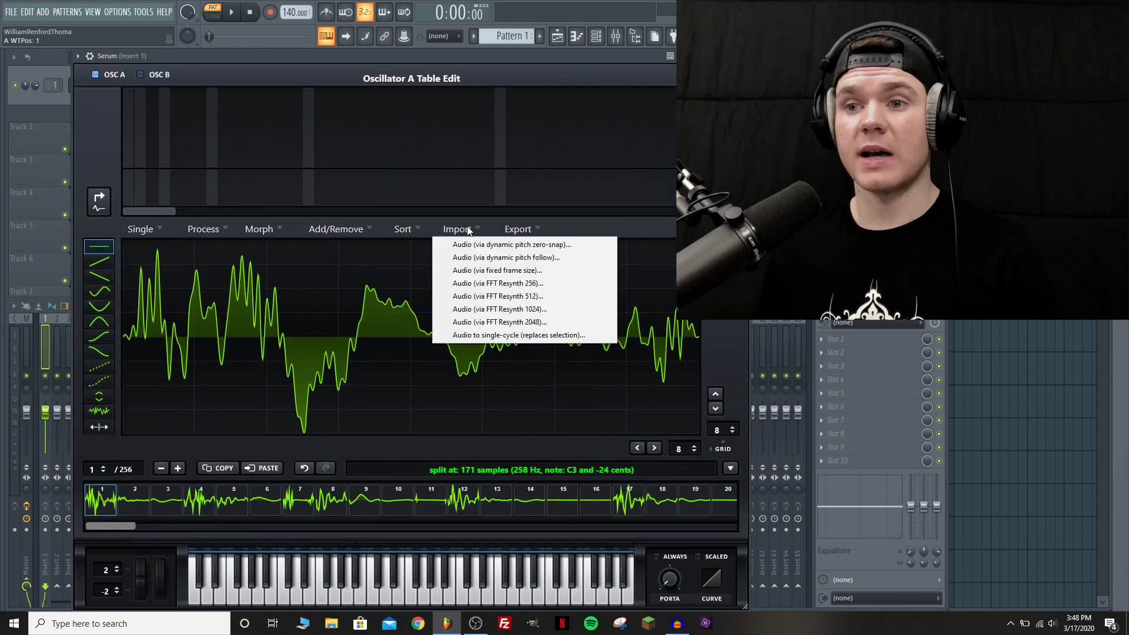
pyautogui.click(547, 271)
pyautogui.doubleClick(519, 201)
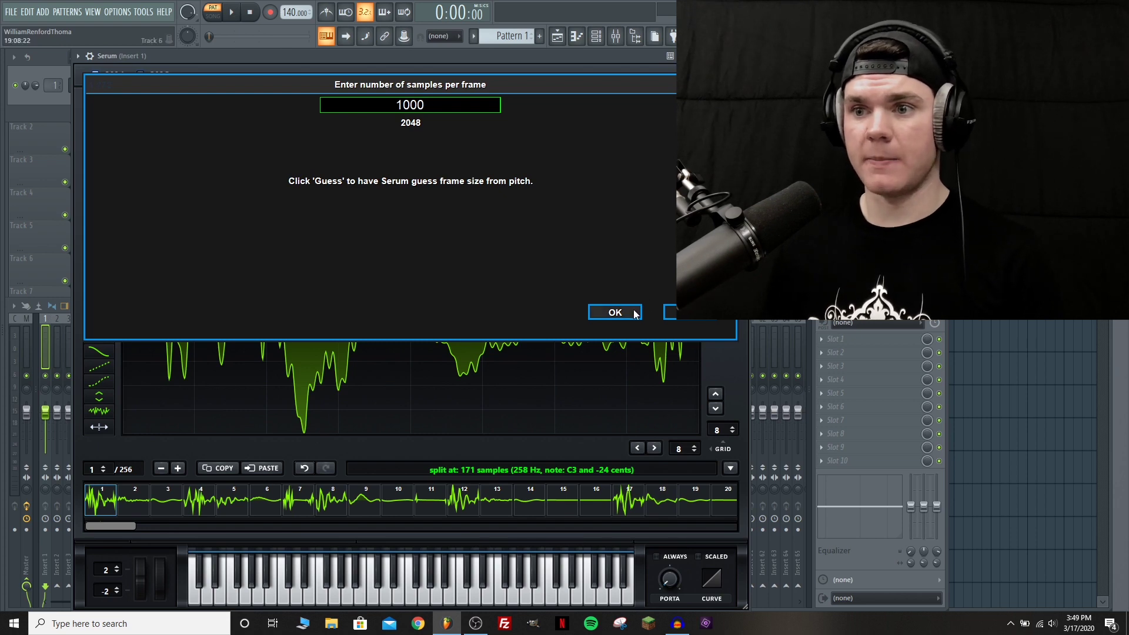
pyautogui.click(615, 312)
pyautogui.moveTo(230, 303)
pyautogui.mouseDown()
pyautogui.moveTo(227, 329)
pyautogui.moveTo(229, 284)
pyautogui.mouseUp()
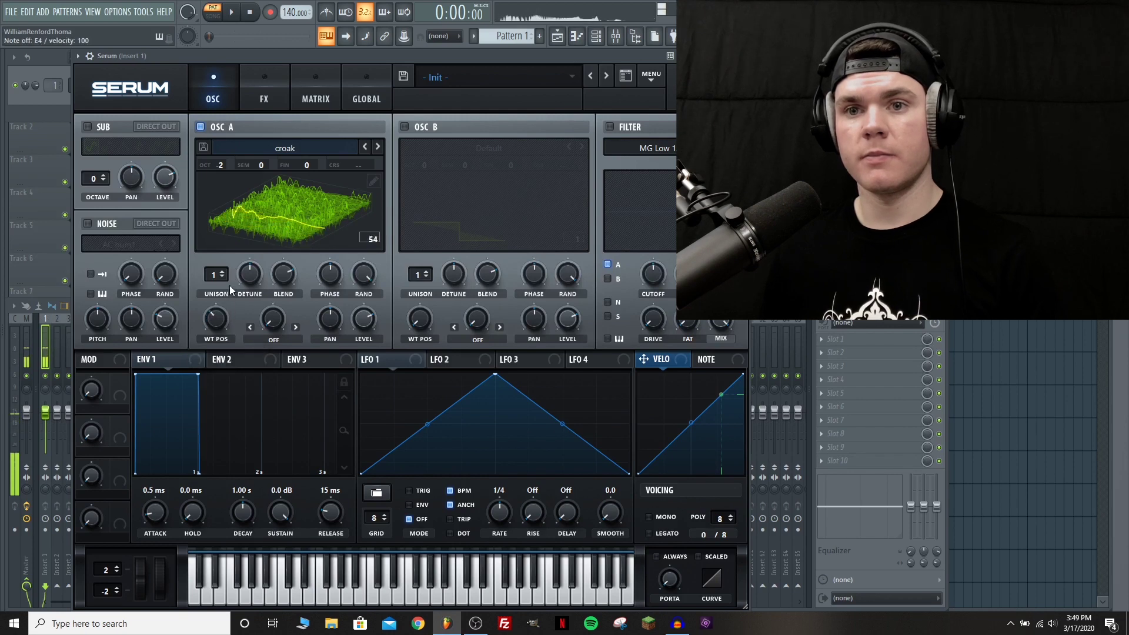
# Examine and audition the frames containing bursts among the first 20 frames in oscillator A's table editor.
pyautogui.click(375, 174)
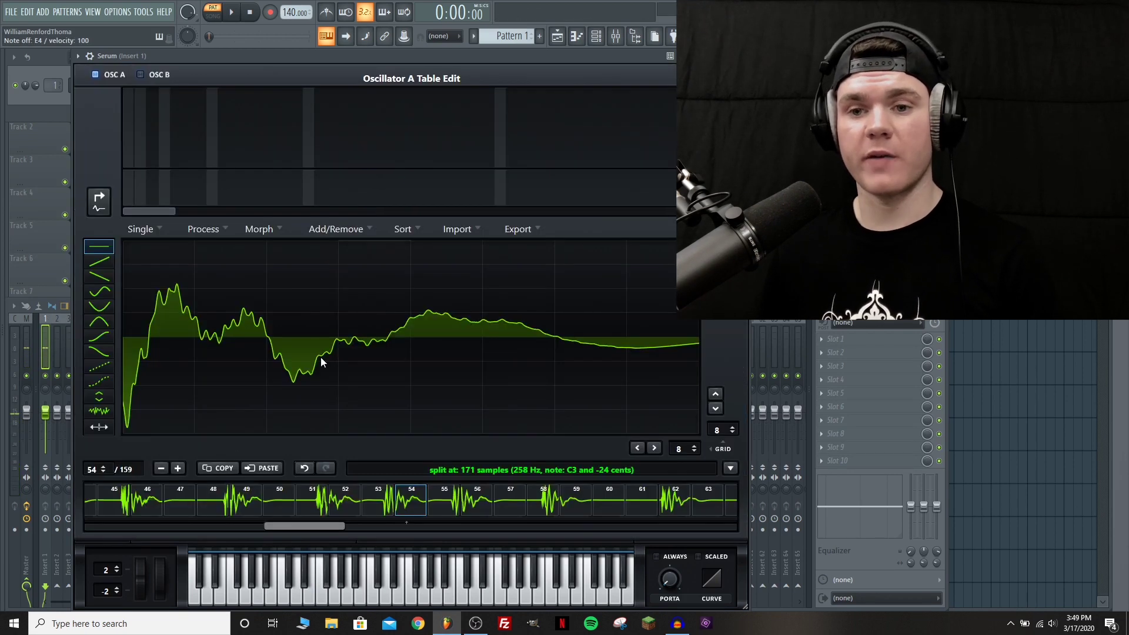
pyautogui.moveTo(306, 524); pyautogui.dragTo(104, 544)
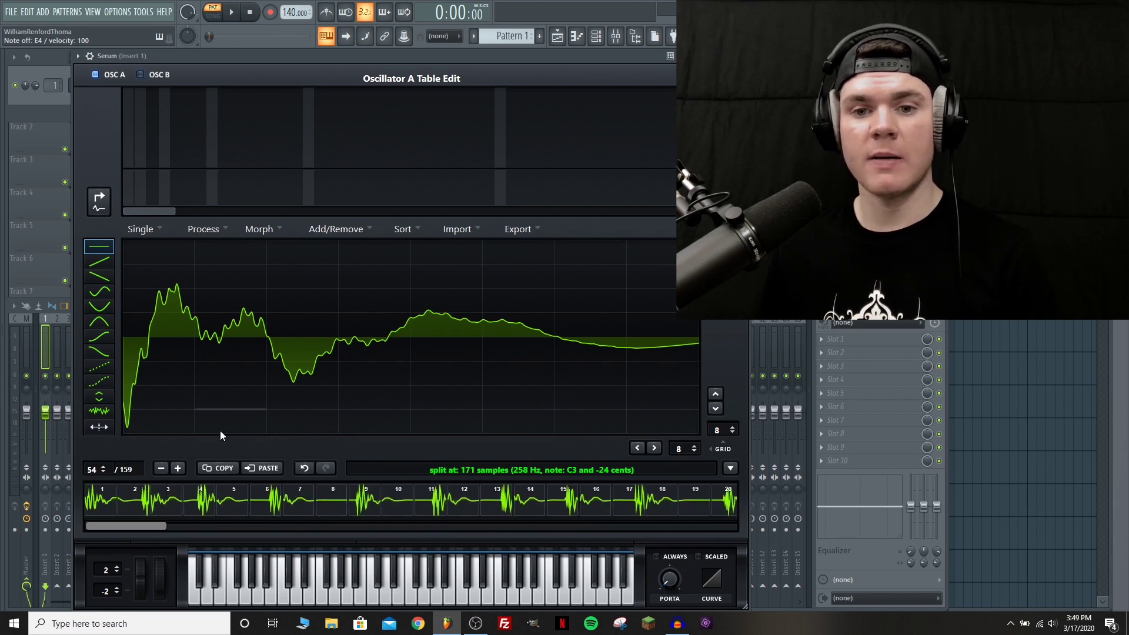
pyautogui.click(103, 502)
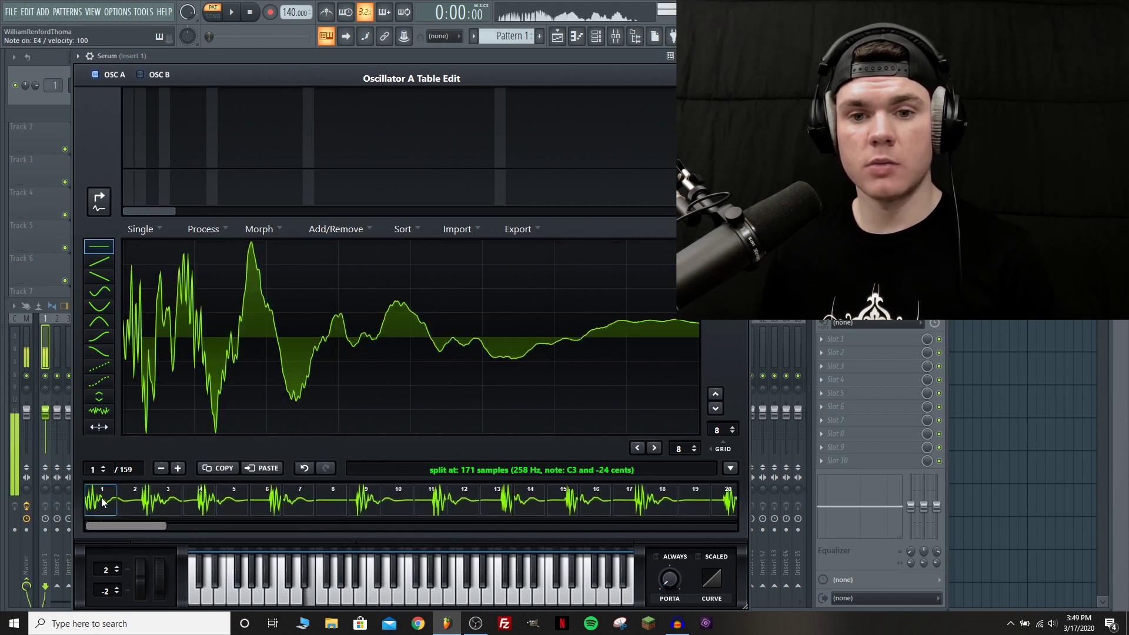
pyautogui.click(199, 500)
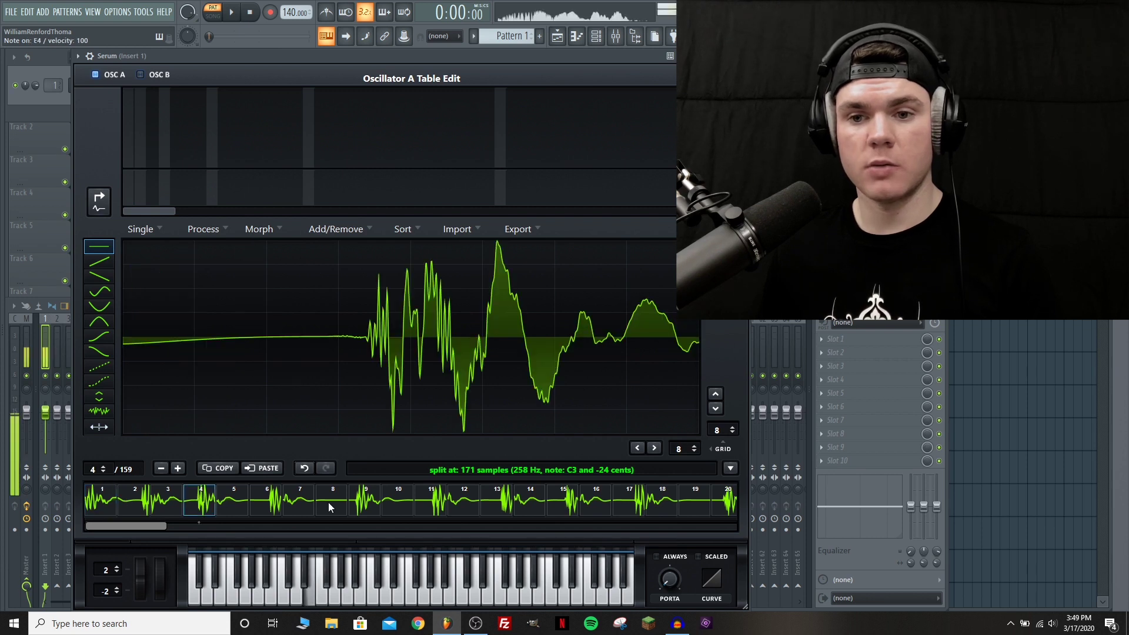
pyautogui.click(358, 495)
pyautogui.click(438, 500)
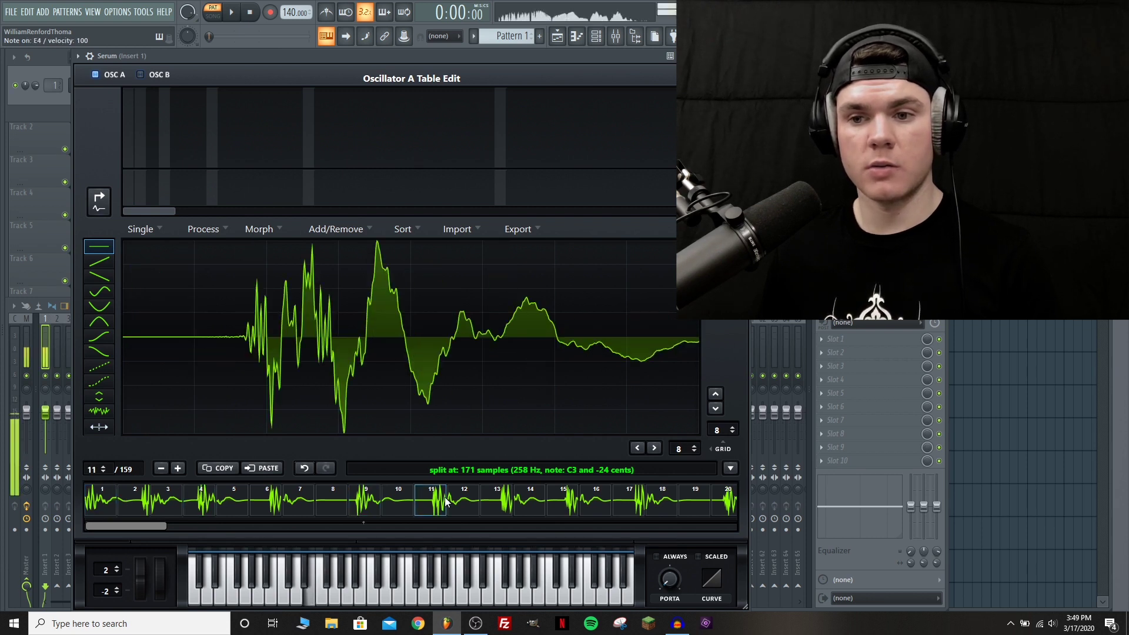
pyautogui.click(507, 504)
pyautogui.click(584, 503)
pyautogui.click(647, 502)
pyautogui.click(642, 504)
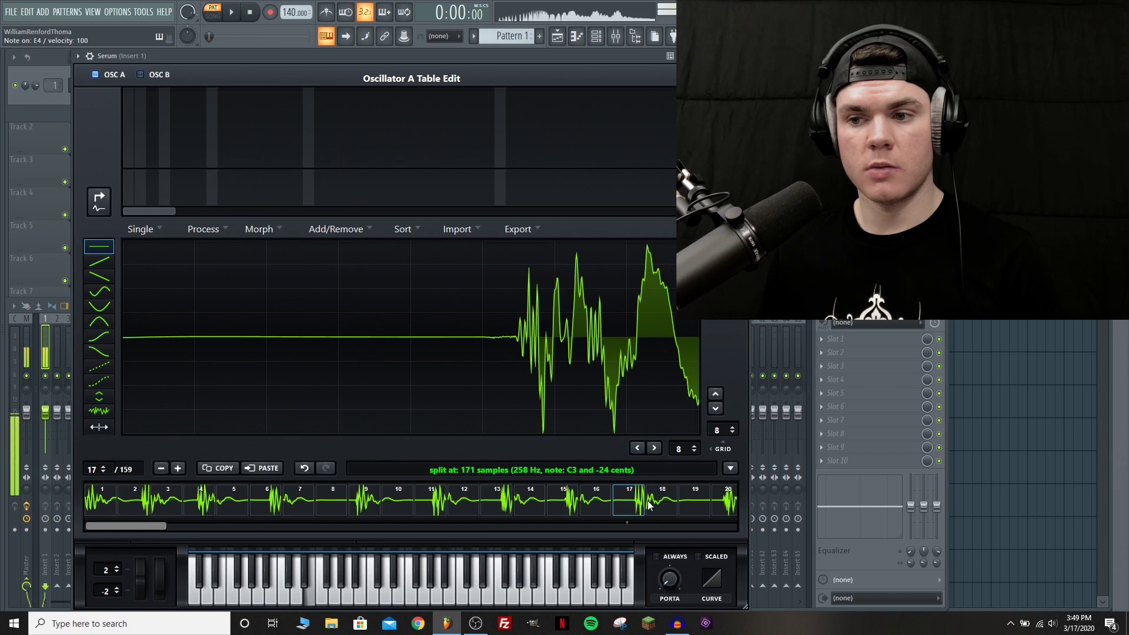
pyautogui.click(725, 504)
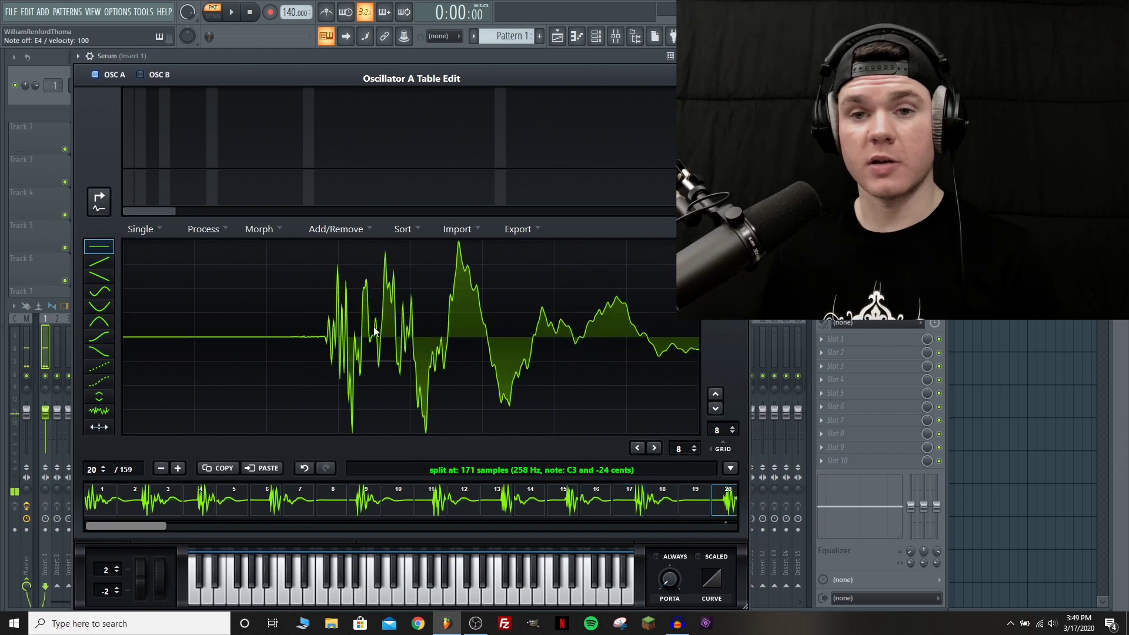
# Compare the sound of burst frame 37 with its quieter neighbours, frames 38 and 36.
pyautogui.moveTo(147, 526); pyautogui.dragTo(263, 525)
pyautogui.click(354, 502)
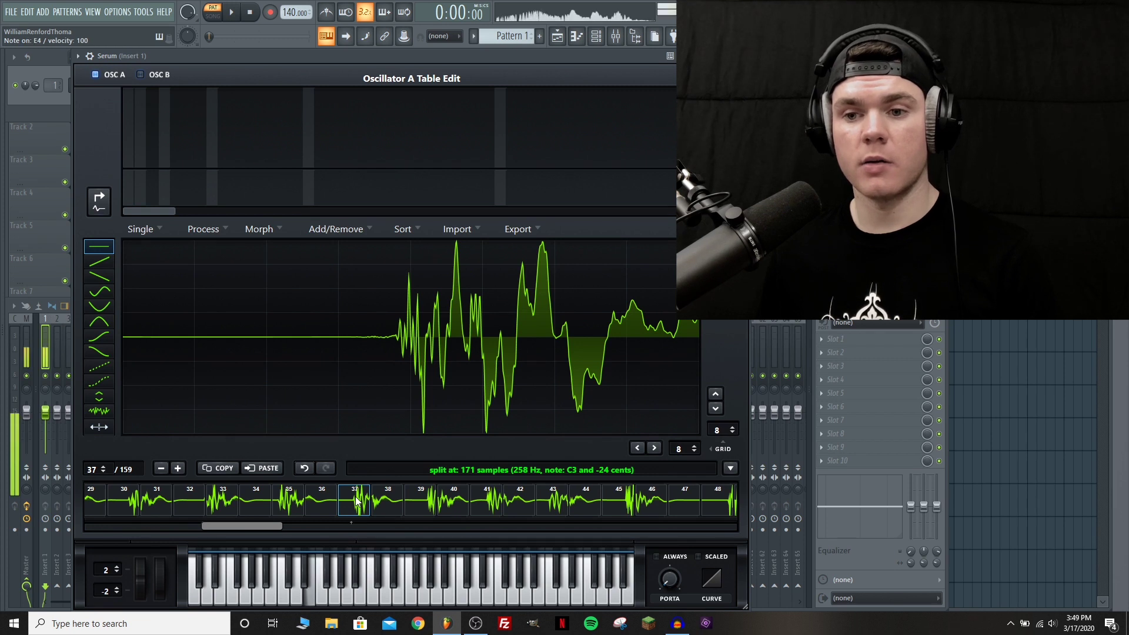
pyautogui.click(391, 503)
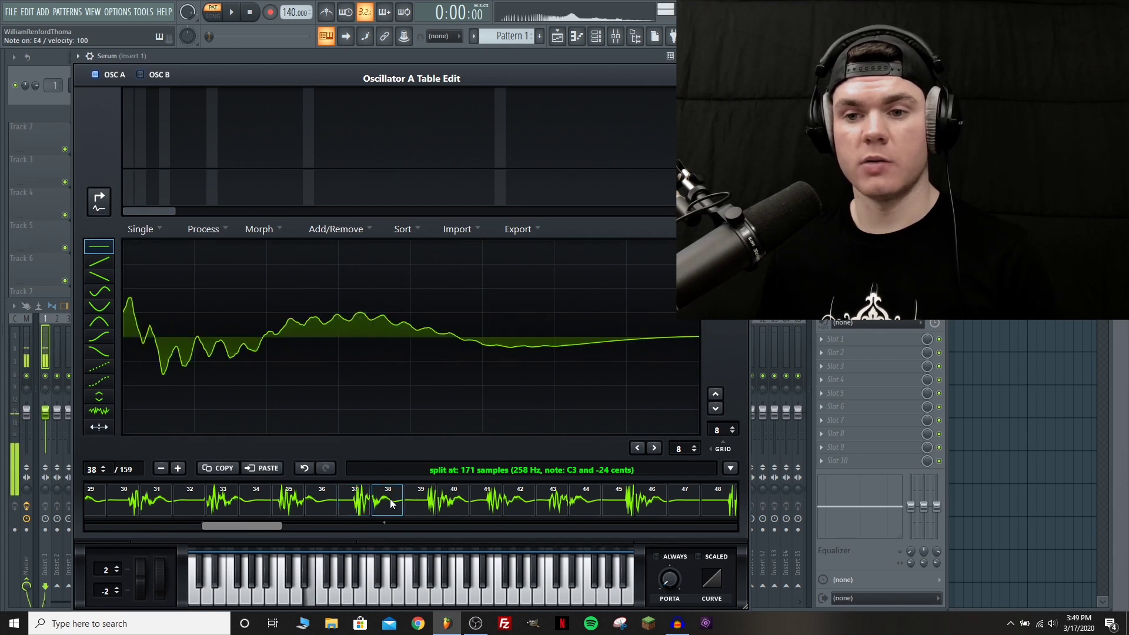
pyautogui.click(318, 503)
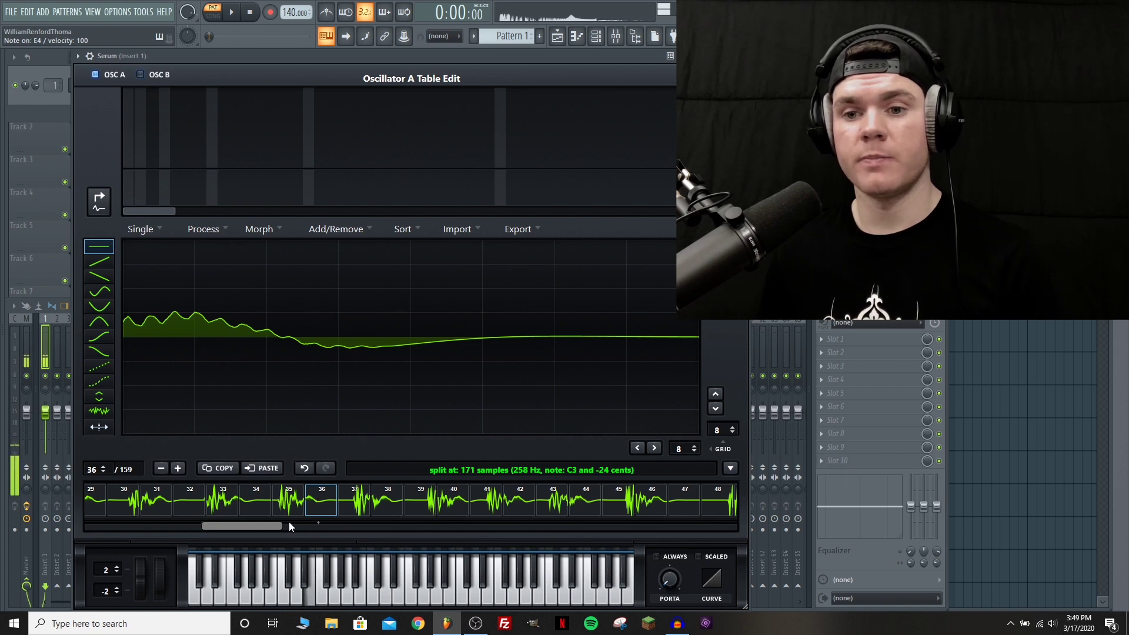
# Remove the quiet frames 8 and 7 from oscillator A's wavetable.
pyautogui.moveTo(260, 527); pyautogui.dragTo(104, 556)
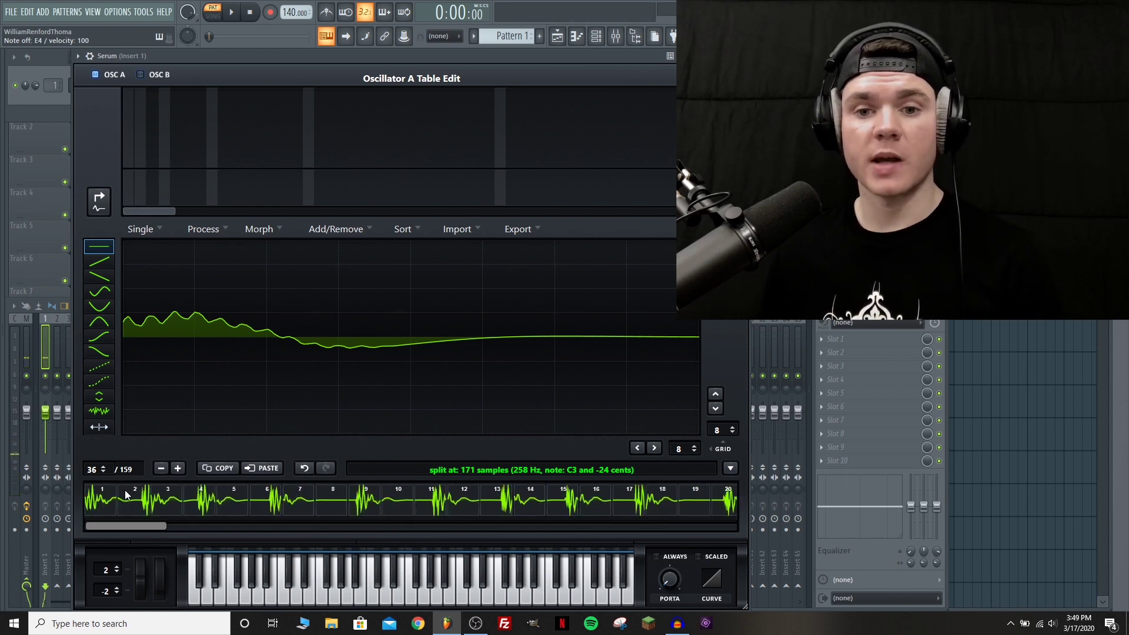
pyautogui.click(331, 502)
pyautogui.click(160, 469)
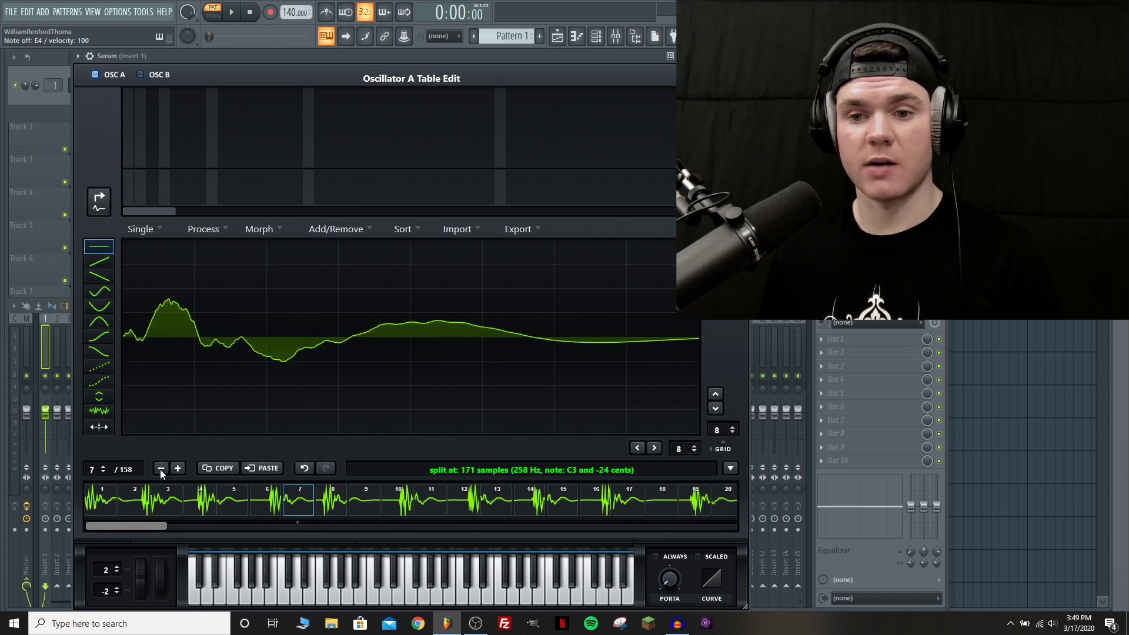
pyautogui.click(160, 469)
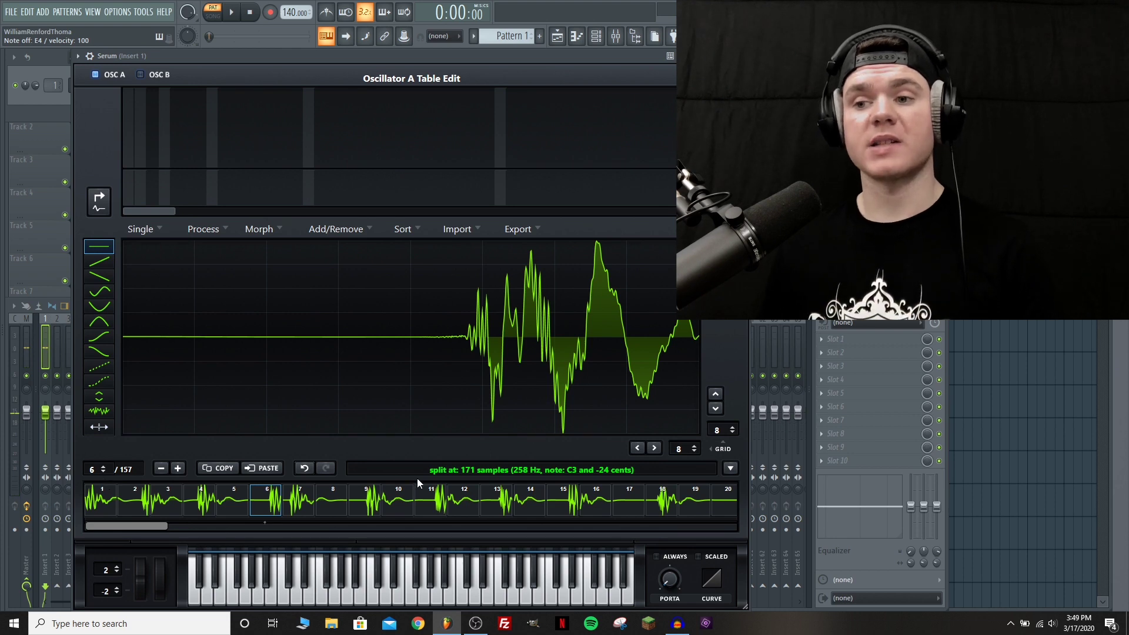
# Look through the remaining frames for more quiet ones, select frame 55 and return to the oscillator view.
pyautogui.moveTo(158, 527); pyautogui.dragTo(122, 559)
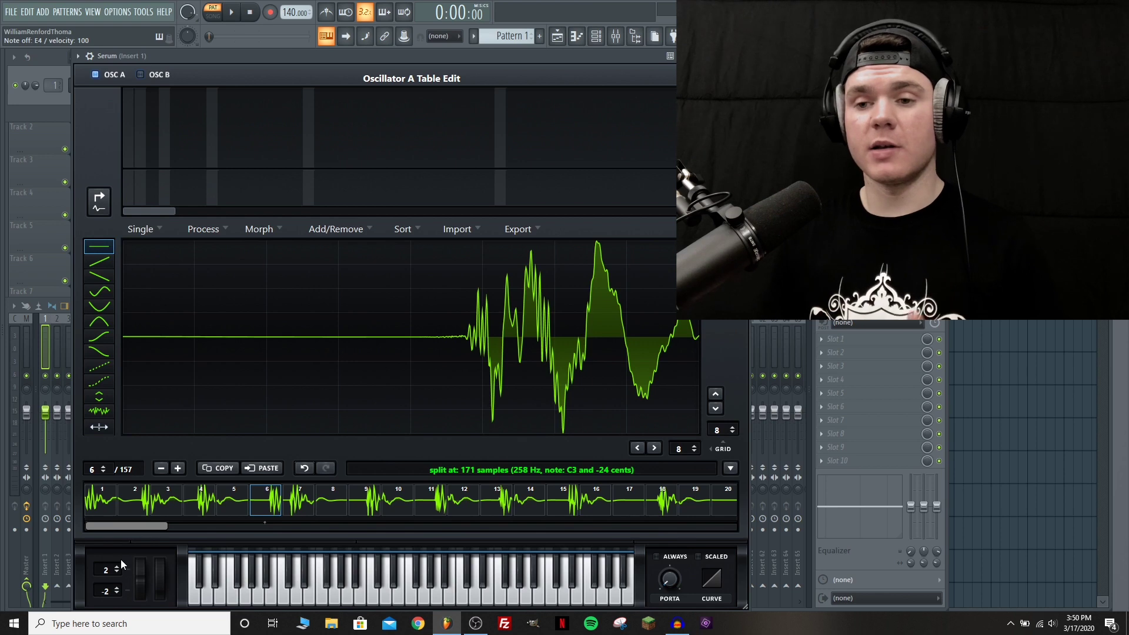
pyautogui.hotkey('alt', 'F8')
pyautogui.click(155, 525)
pyautogui.moveTo(146, 525); pyautogui.dragTo(342, 519)
pyautogui.click(320, 491)
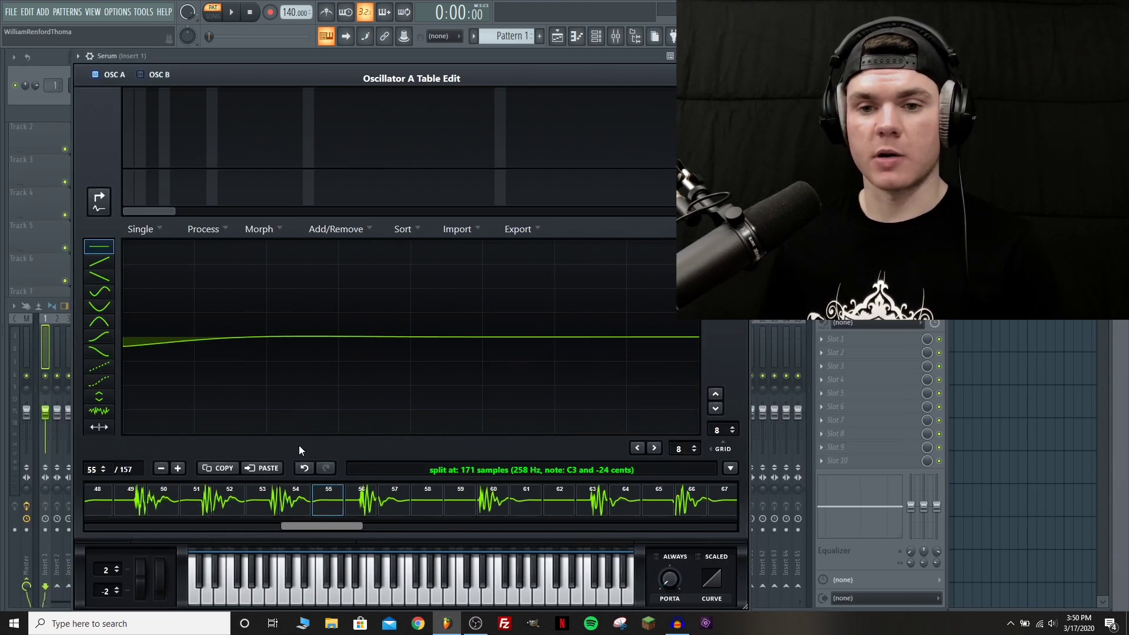
pyautogui.hotkey('alt', 'F8')
pyautogui.hotkey('alt', 'F8')
pyautogui.moveTo(345, 524); pyautogui.dragTo(147, 526)
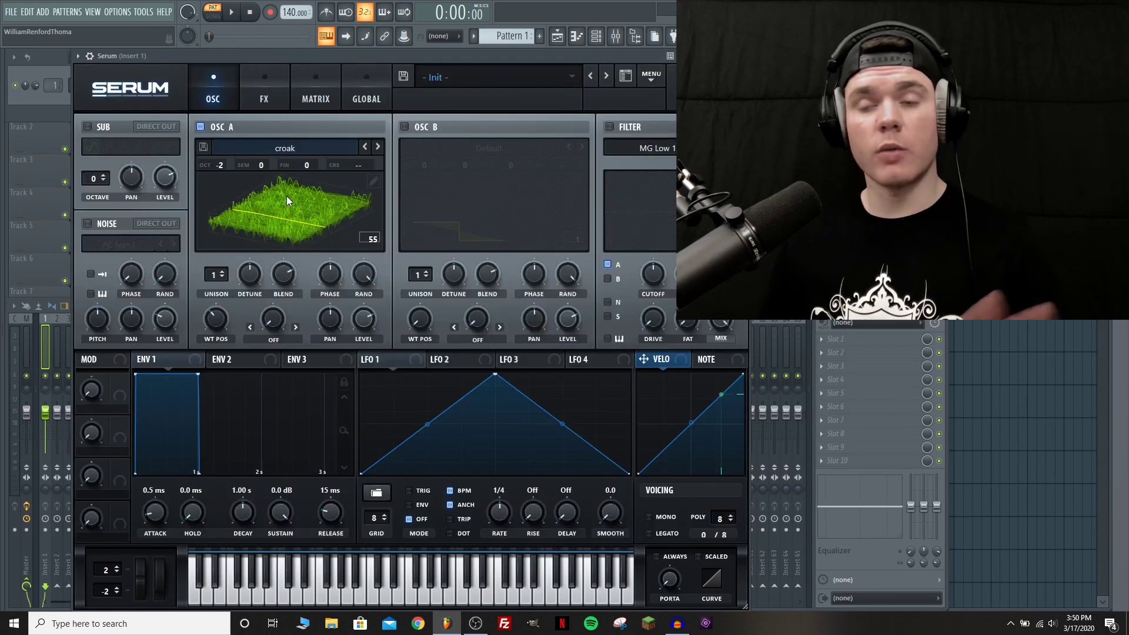
# Load the saved croak user wavetable into oscillator A and sweep its wavetable position up to frame 23.
pyautogui.click(285, 148)
pyautogui.moveTo(239, 202)
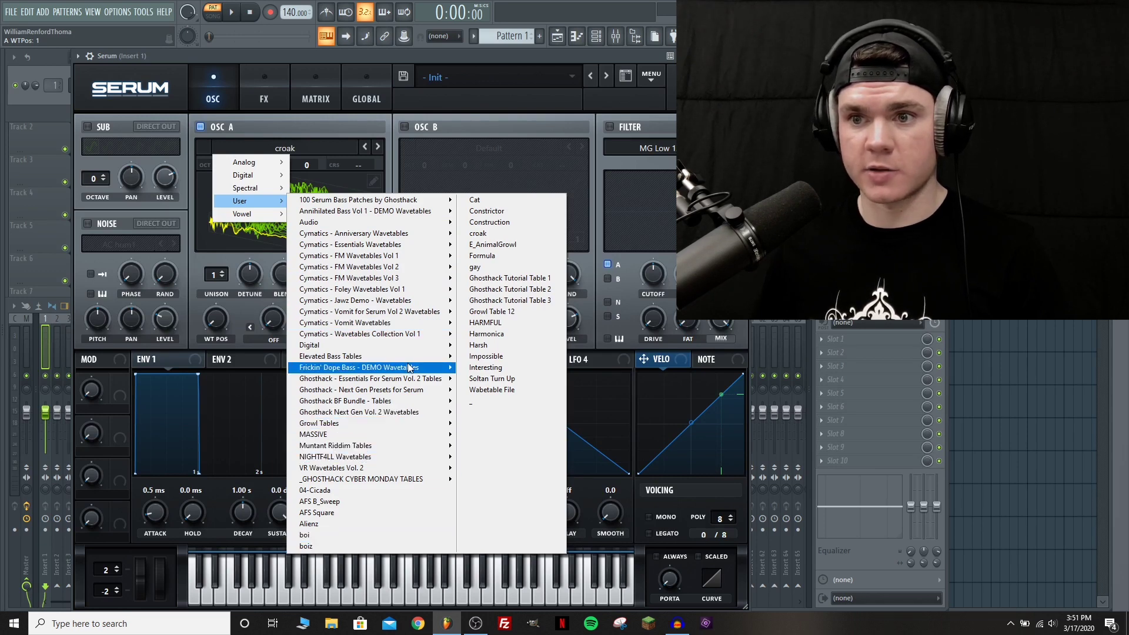
pyautogui.click(478, 235)
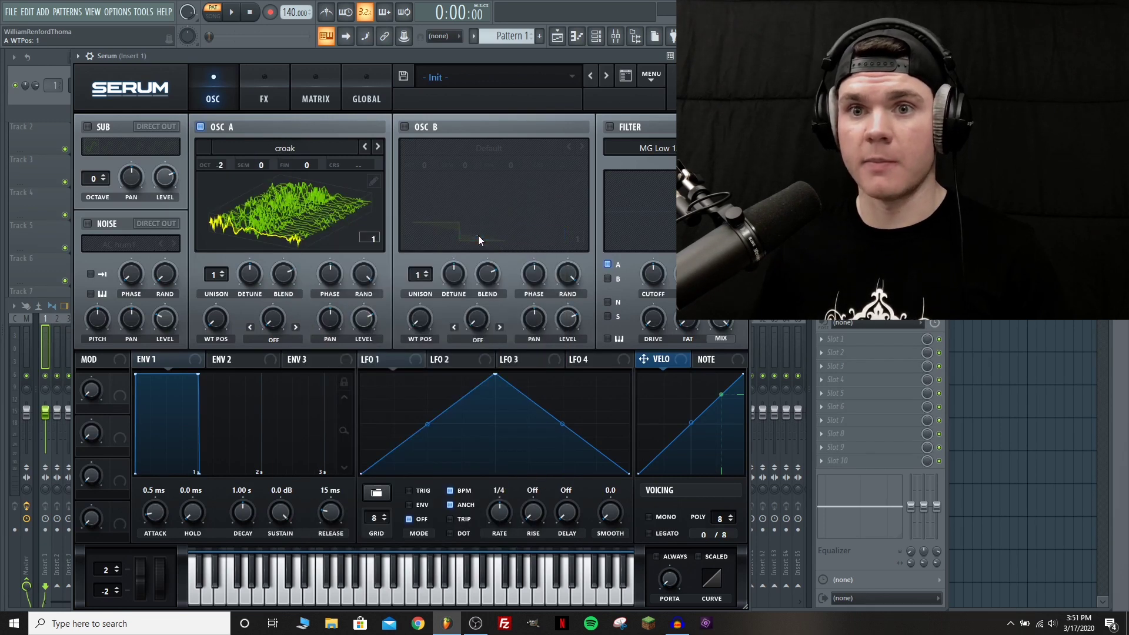
pyautogui.moveTo(216, 318); pyautogui.dragTo(180, 138)
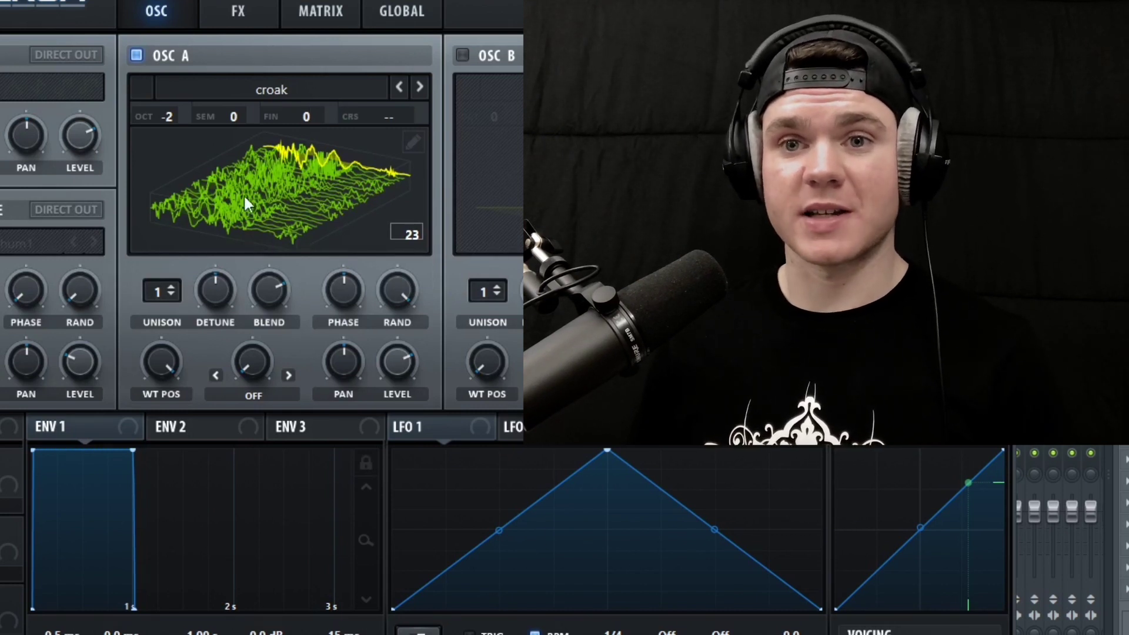
# Morph oscillator A's croak wavetable with Morph - Spectral (zero fund.phase) and audition its wavetable position from frame 1.
pyautogui.moveTo(167, 351); pyautogui.dragTo(159, 564)
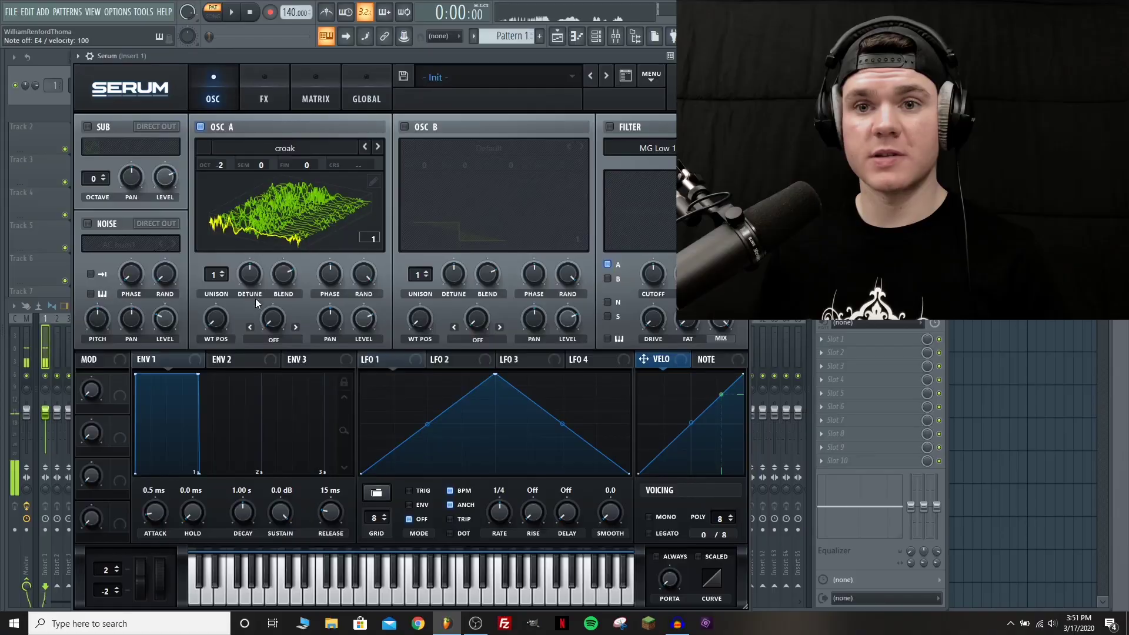
pyautogui.click(413, 143)
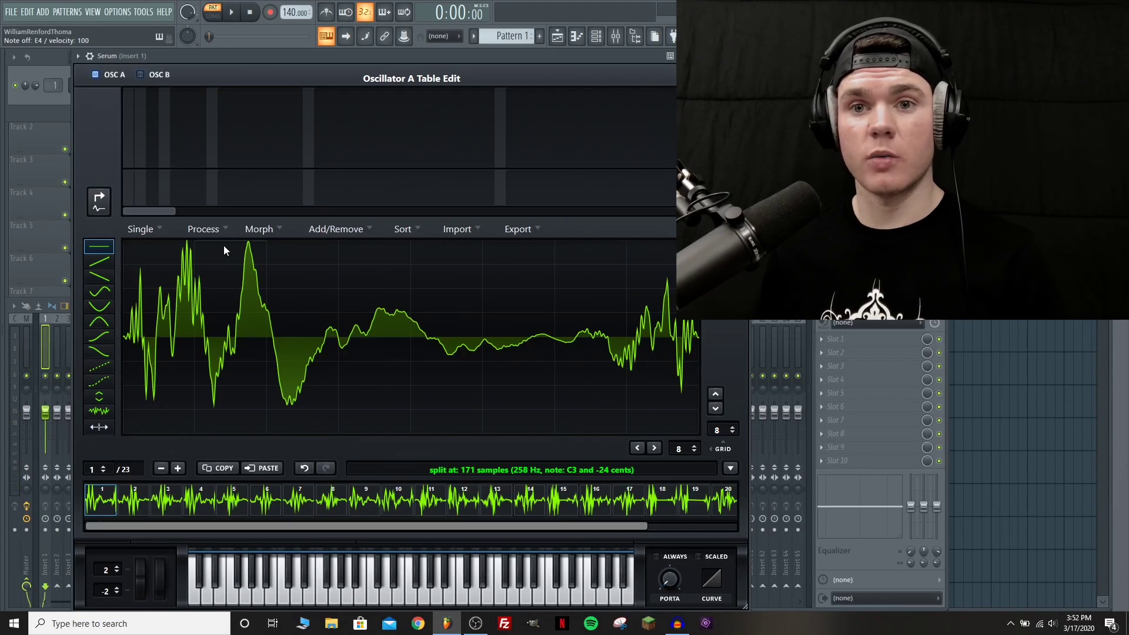
pyautogui.click(260, 229)
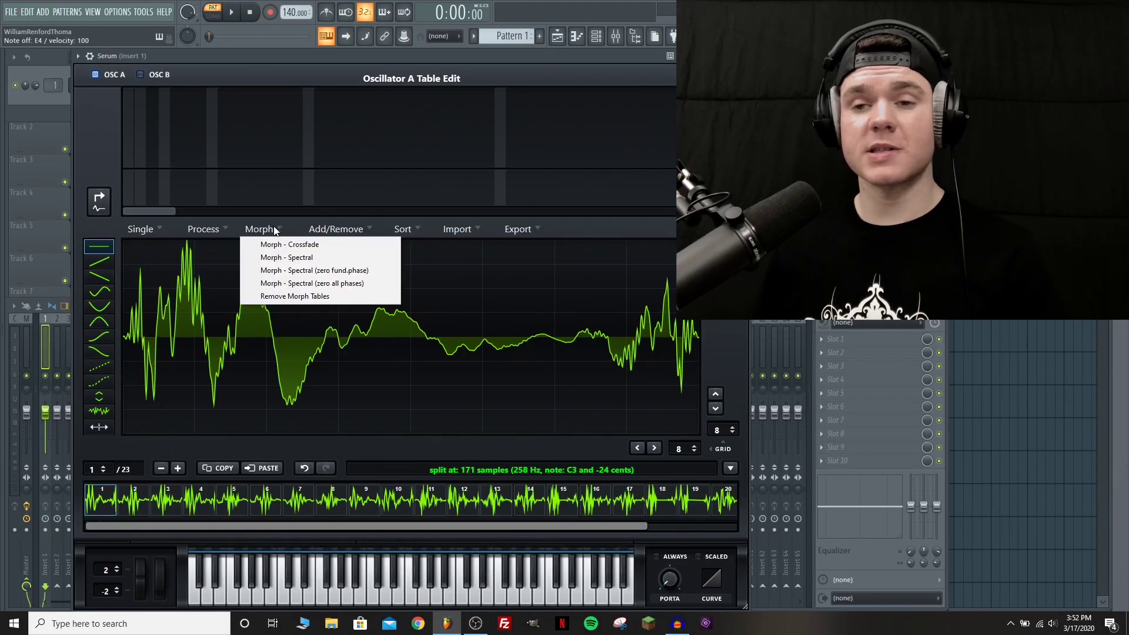
pyautogui.click(353, 270)
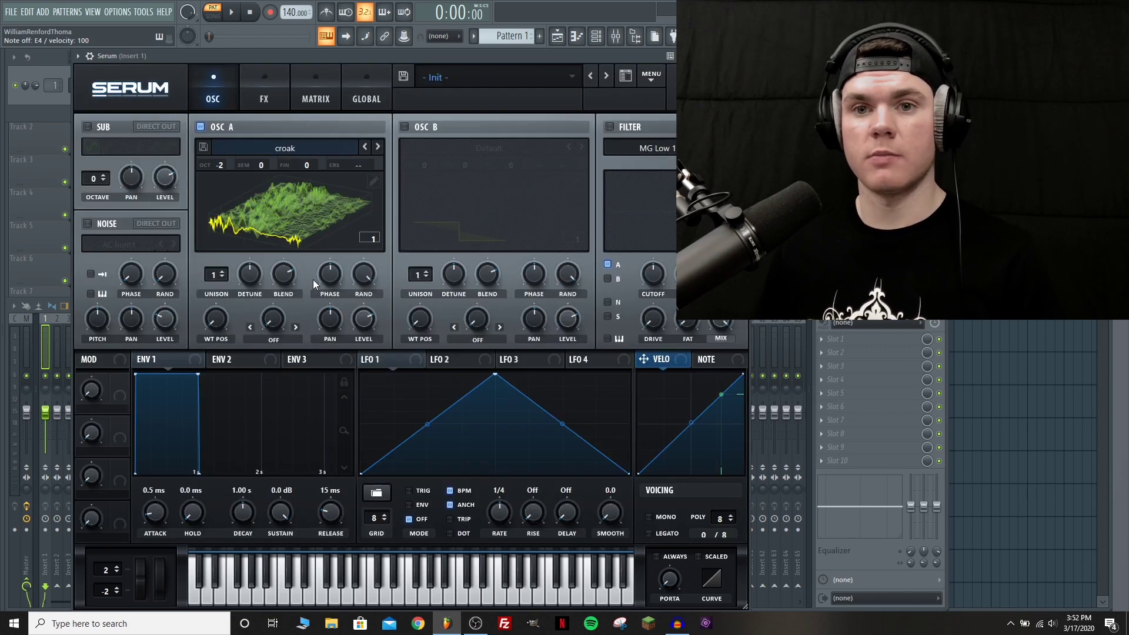
pyautogui.moveTo(216, 318)
pyautogui.mouseDown()
pyautogui.moveTo(227, 204)
pyautogui.moveTo(217, 322)
pyautogui.mouseUp()
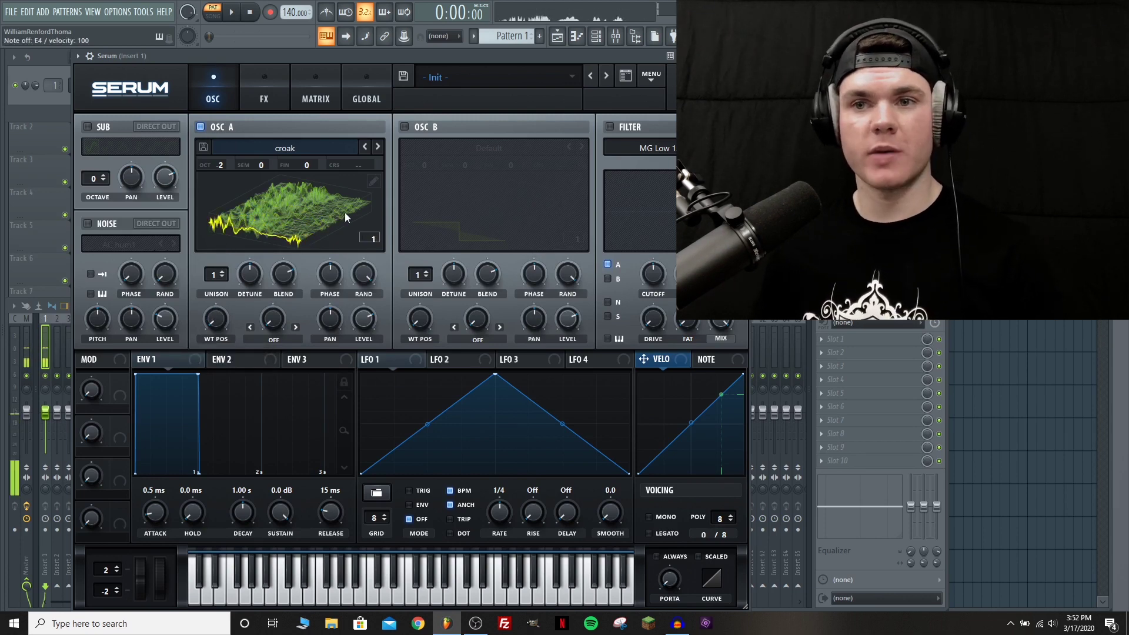
# Replace oscillator A's spectral morph with Morph - Crossfade and sweep the wavetable position.
pyautogui.click(374, 181)
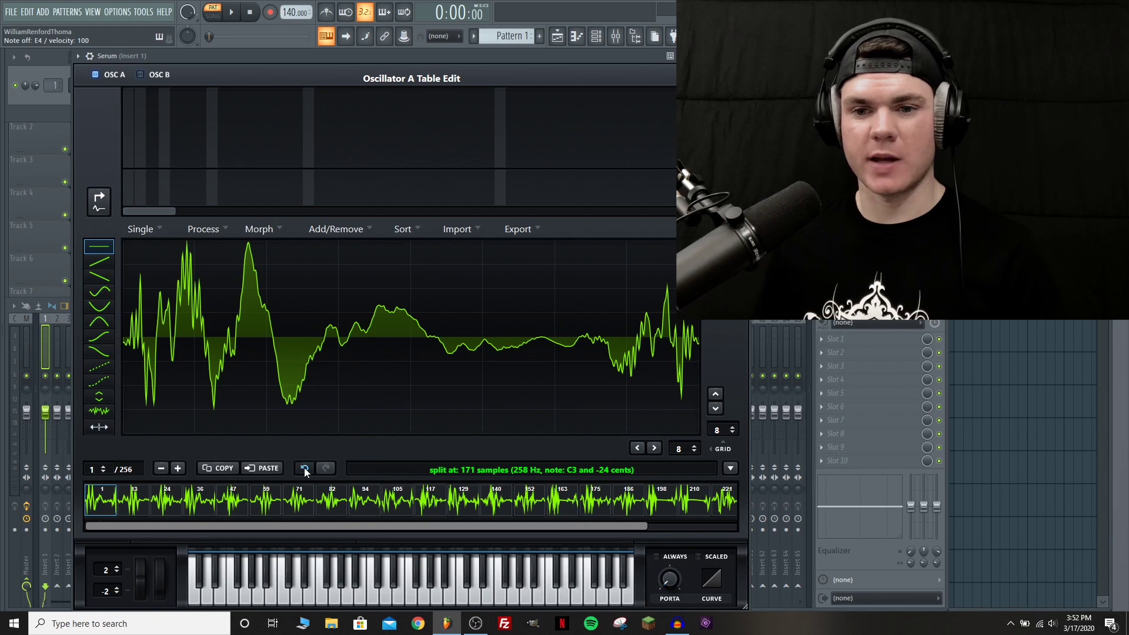
pyautogui.click(304, 468)
pyautogui.click(262, 229)
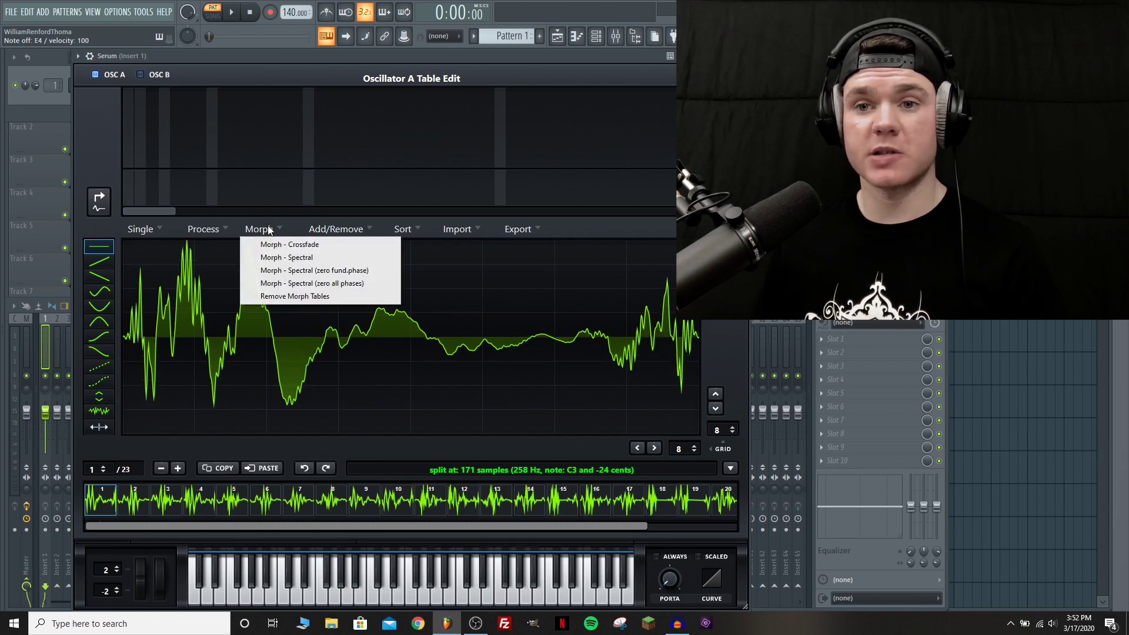
pyautogui.click(297, 245)
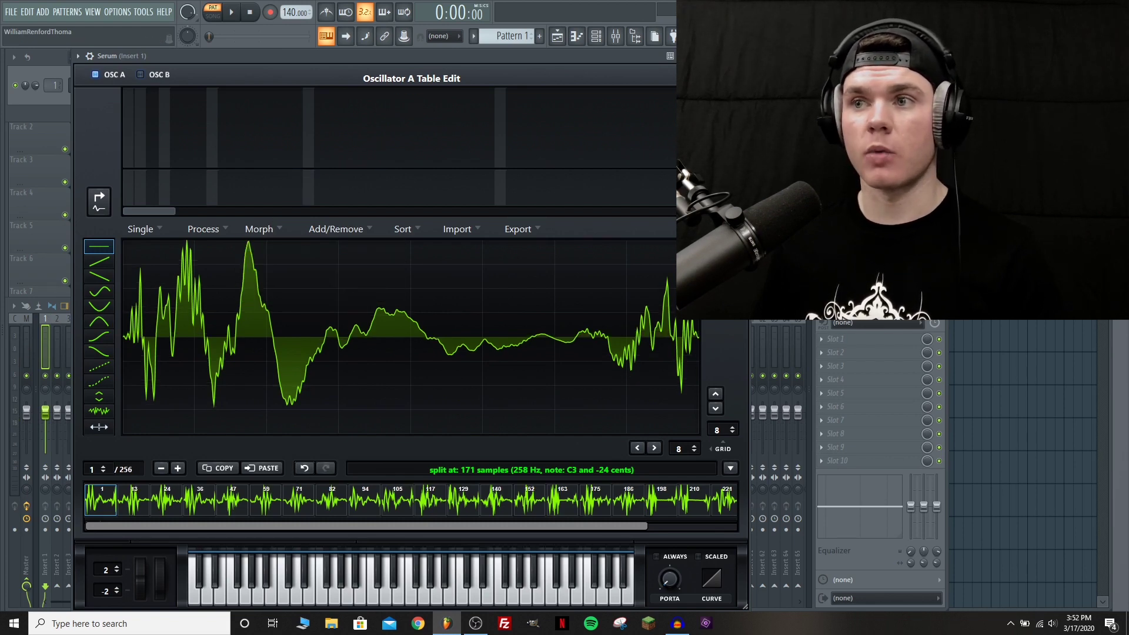
pyautogui.click(736, 74)
pyautogui.moveTo(217, 317); pyautogui.dragTo(245, 234)
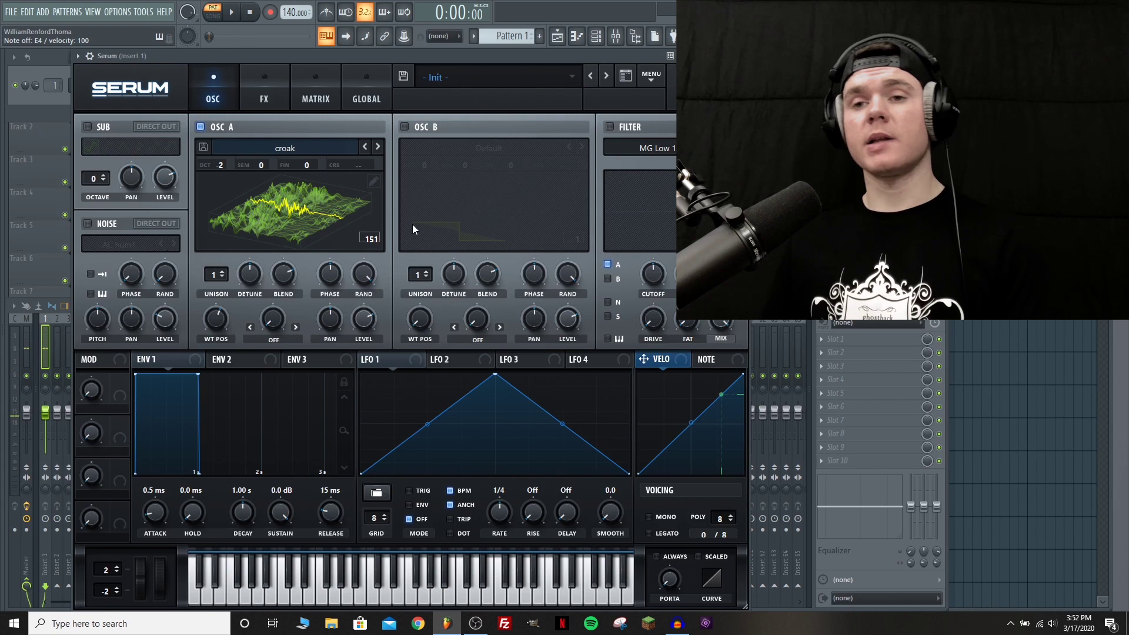
# Apply the Bend +/- warp mode to oscillator A, vary the warp amount and return the wavetable position to frame 1.
pyautogui.click(273, 340)
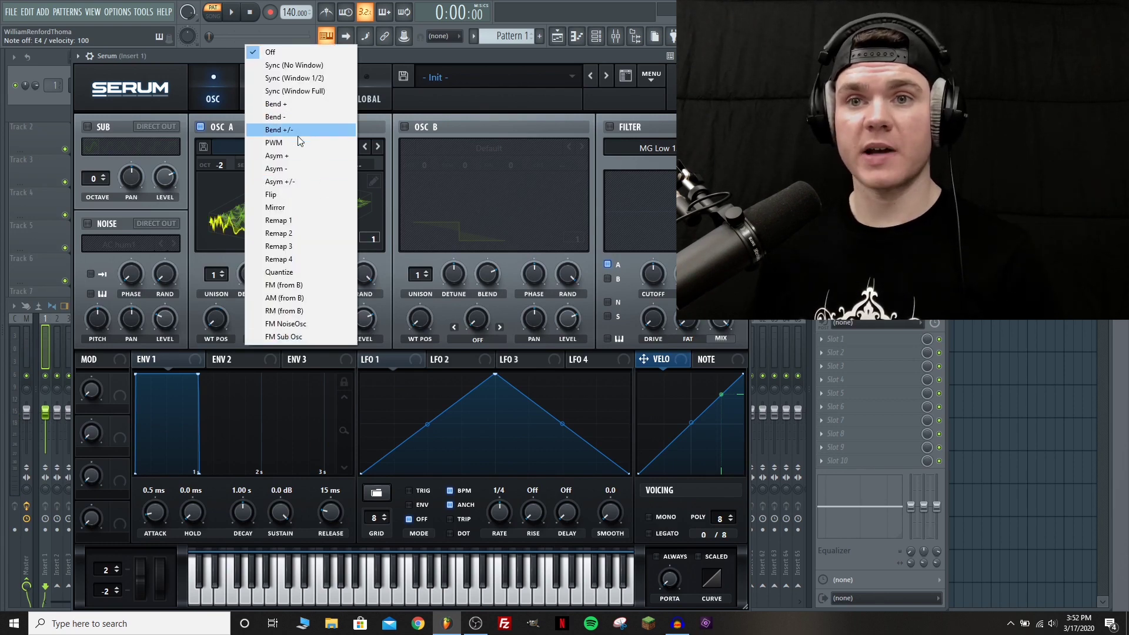
pyautogui.click(285, 129)
pyautogui.moveTo(269, 319); pyautogui.dragTo(276, 241)
pyautogui.moveTo(207, 324)
pyautogui.mouseDown()
pyautogui.moveTo(225, 215)
pyautogui.moveTo(216, 340)
pyautogui.mouseUp()
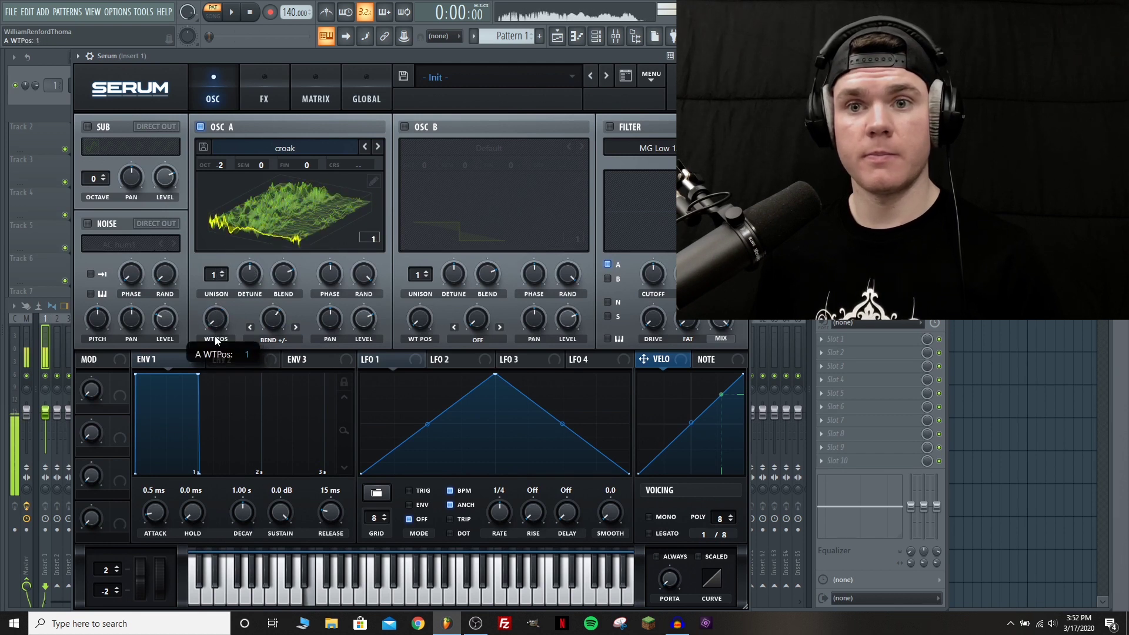
# Shape LFO 1 as a rising ramp in ENV mode at a one-bar rate and assign it to oscillator A's wavetable position.
pyautogui.moveTo(495, 375); pyautogui.dragTo(630, 361)
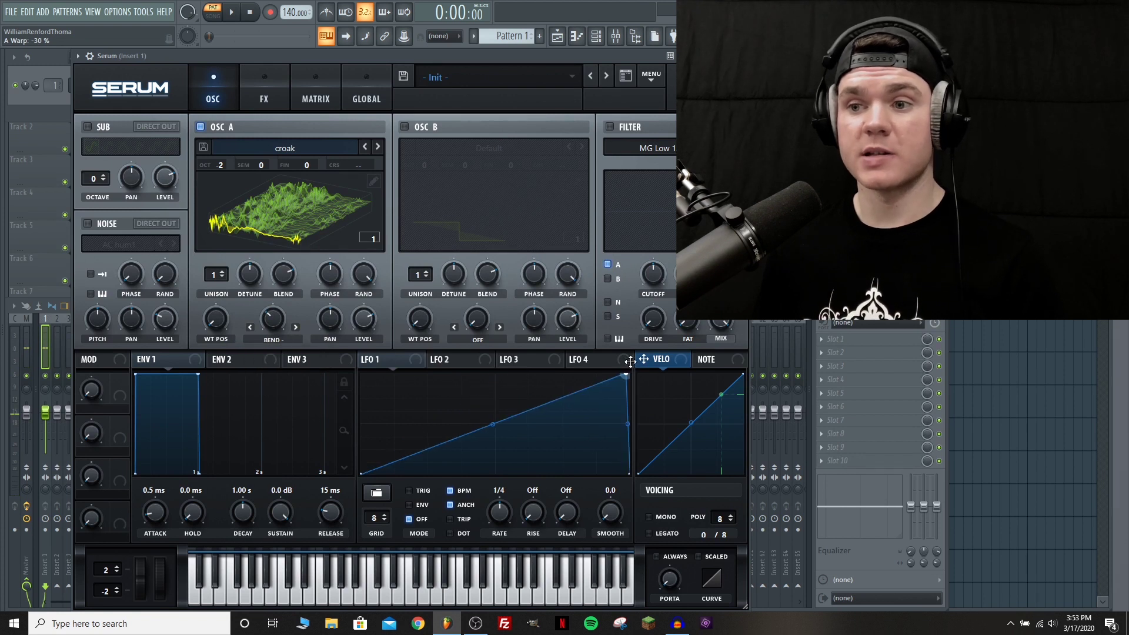
pyautogui.moveTo(222, 323); pyautogui.dragTo(218, 321)
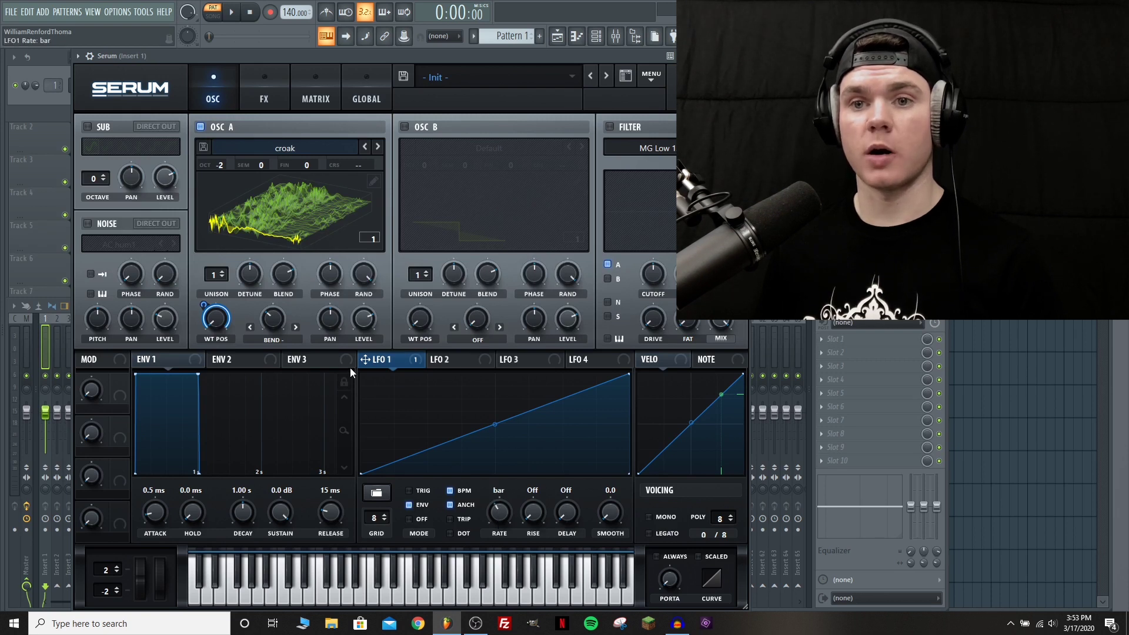
pyautogui.press('c')
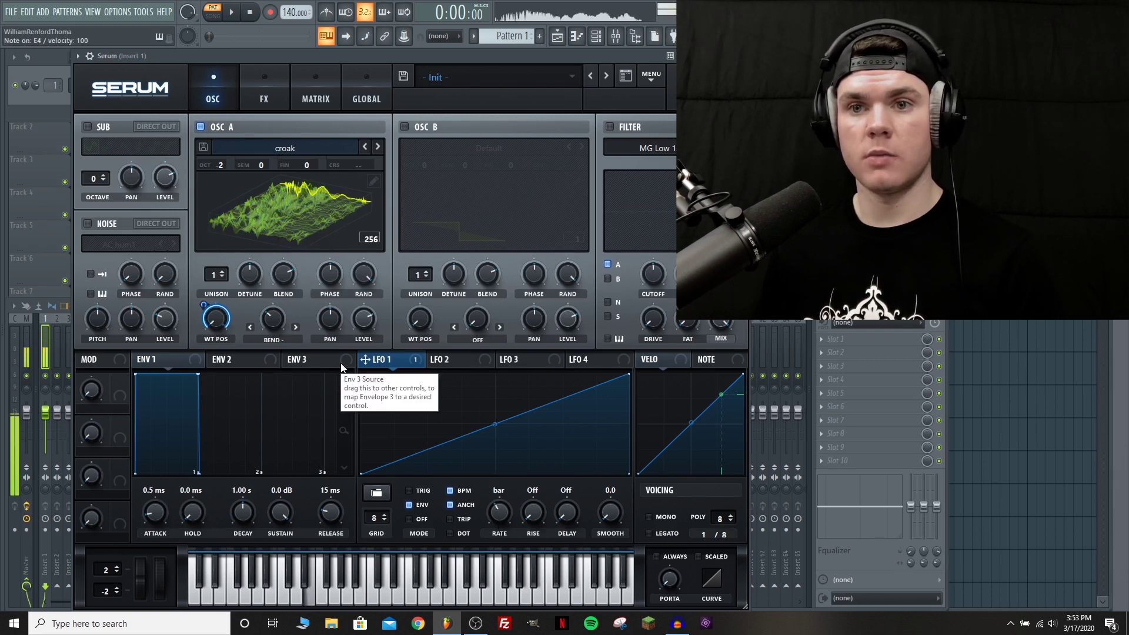
# Assign LFO 1 to oscillator A's Bend - warp amount and audition the modulation with a note.
pyautogui.moveTo(414, 361); pyautogui.dragTo(268, 343)
pyautogui.click(269, 341)
pyautogui.click(272, 339)
pyautogui.press('c')
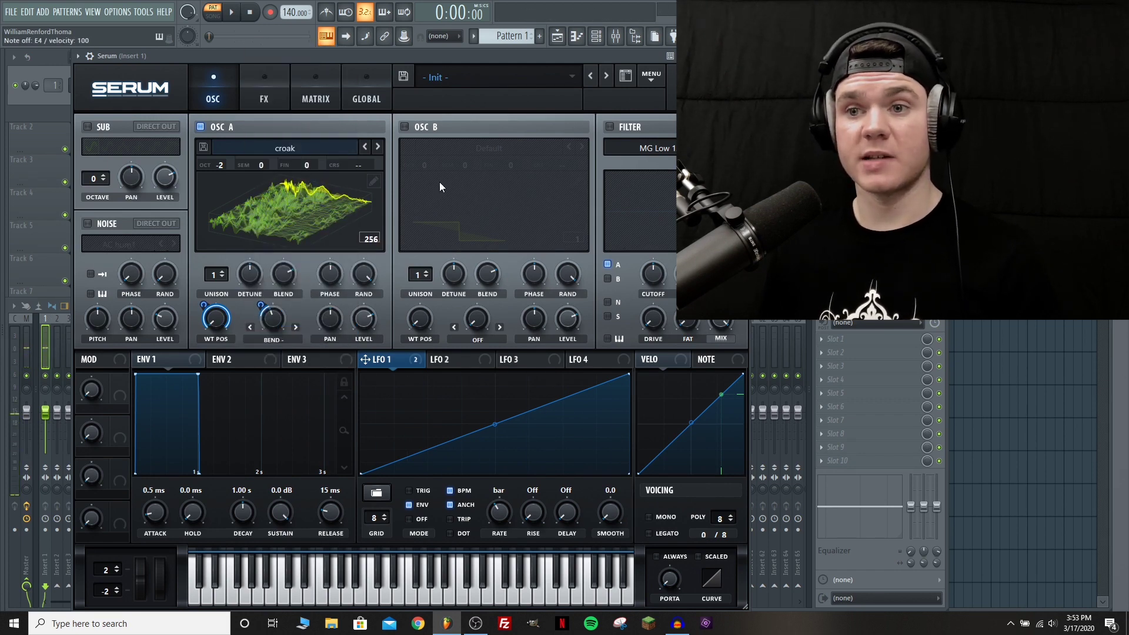
# Enable oscillator B at -2 octaves and 0% level, and resample the modulated sound to it.
pyautogui.click(405, 126)
pyautogui.moveTo(418, 165); pyautogui.dragTo(411, 185)
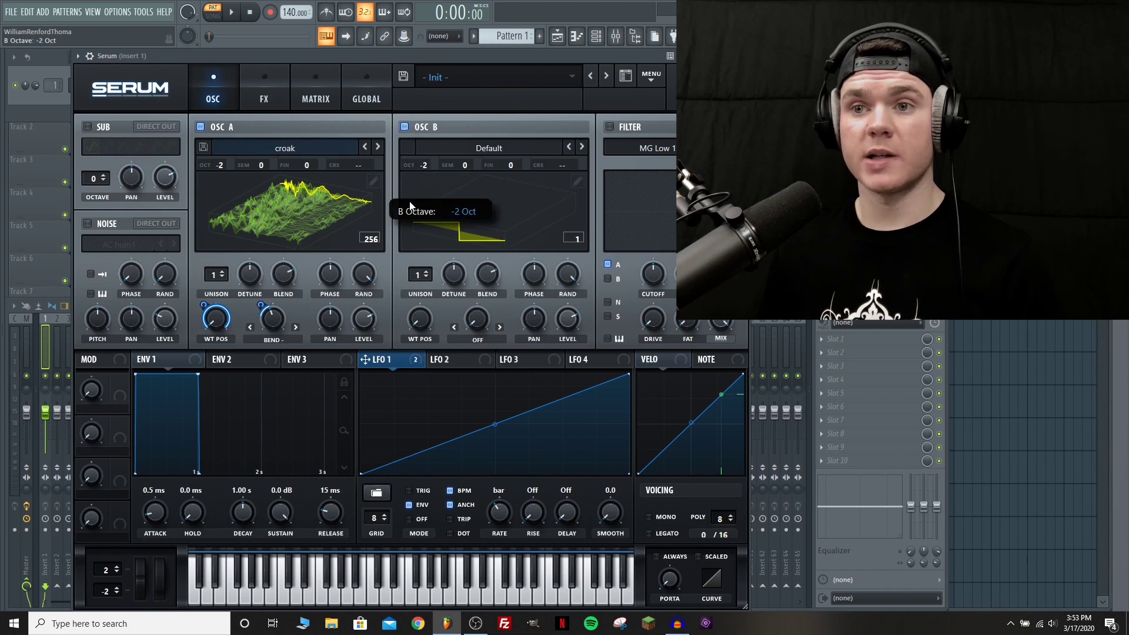
pyautogui.moveTo(563, 312); pyautogui.dragTo(542, 416)
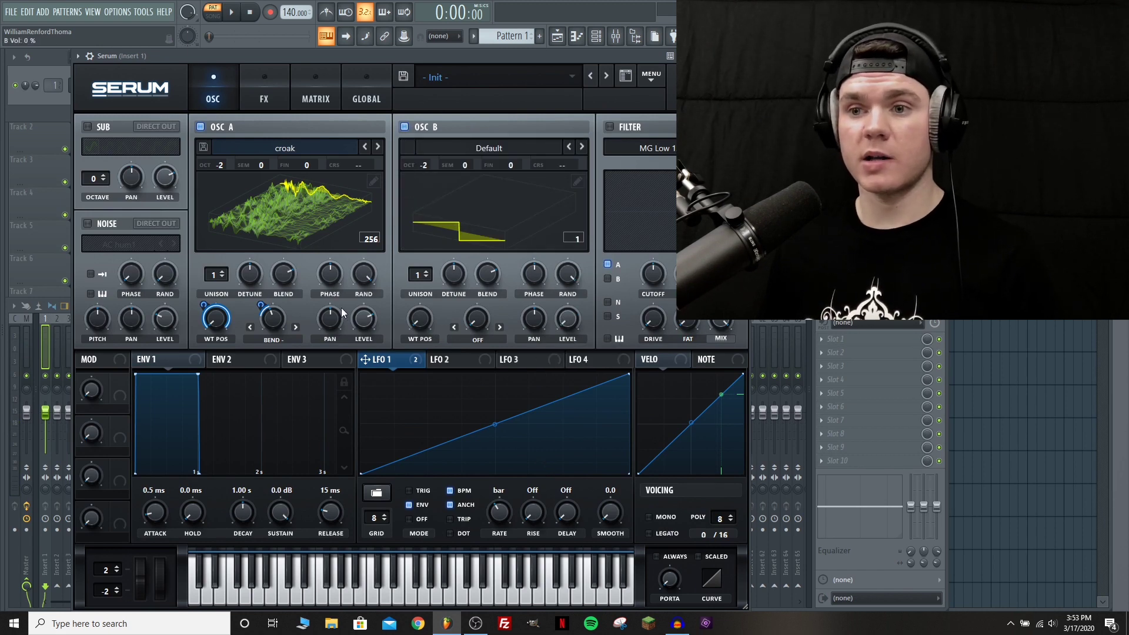
pyautogui.click(651, 78)
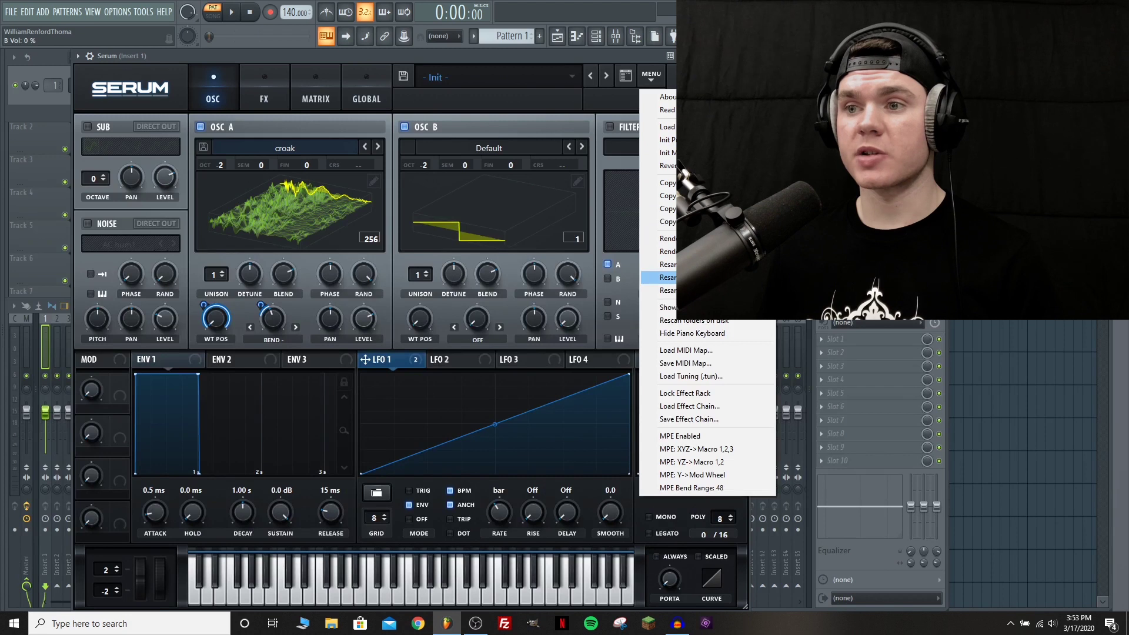
pyautogui.click(665, 277)
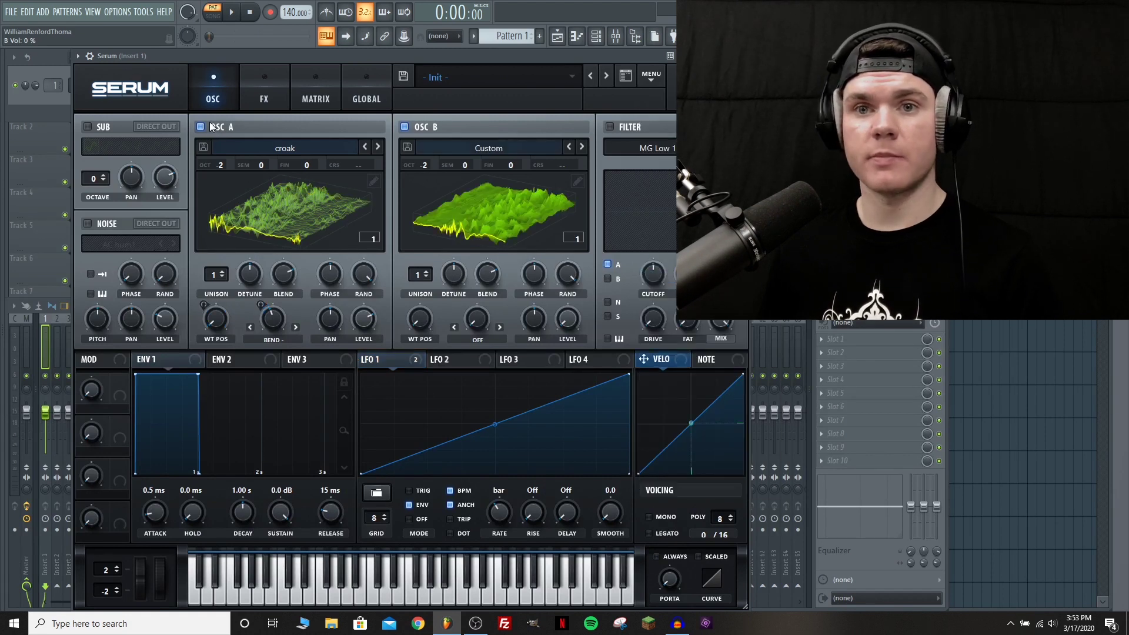
# Solo oscillator B at its default level and sweep its wavetable position up to frame 167.
pyautogui.click(200, 127)
pyautogui.rightClick(567, 314)
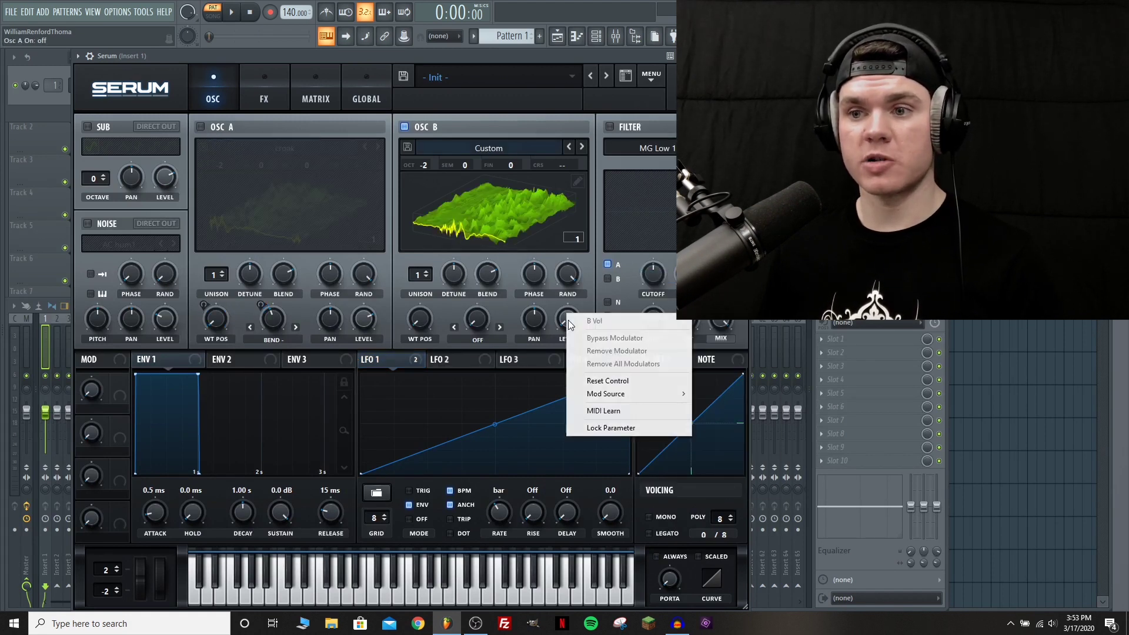
pyautogui.click(621, 380)
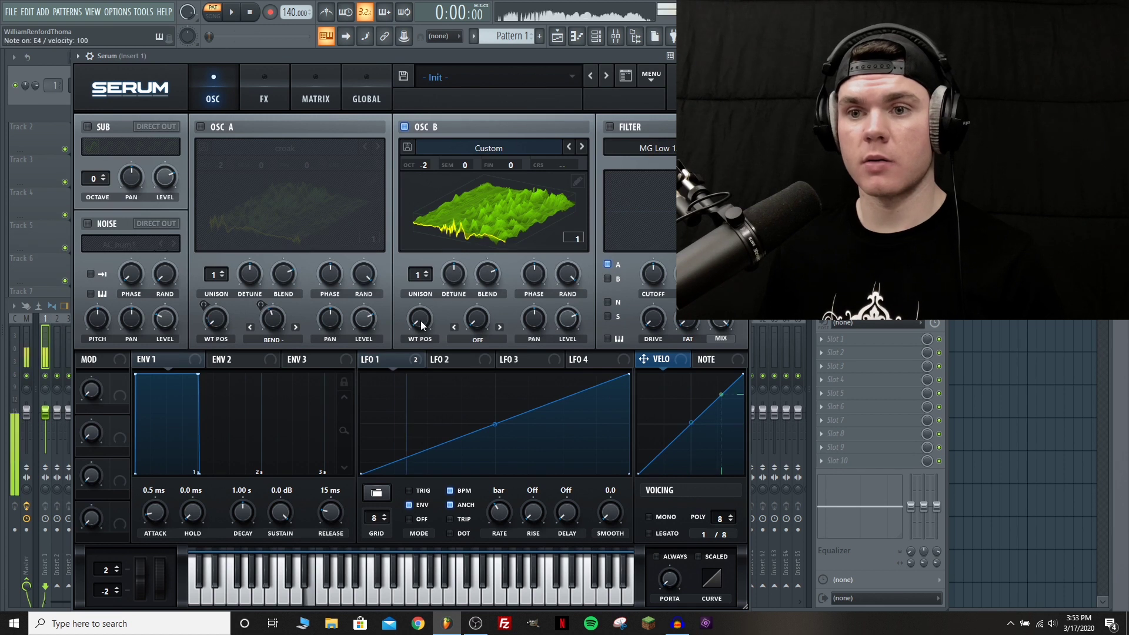
pyautogui.moveTo(420, 319); pyautogui.dragTo(429, 257)
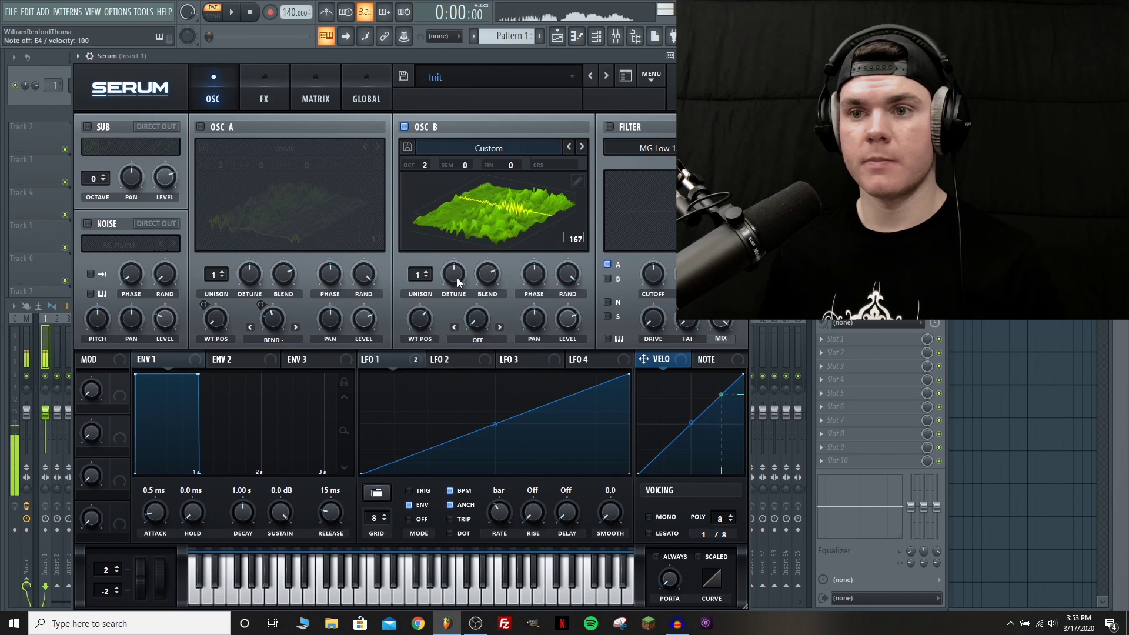
# Try the Mirror and Asym +/- warp modes on oscillator B while sweeping its wavetable position.
pyautogui.click(475, 337)
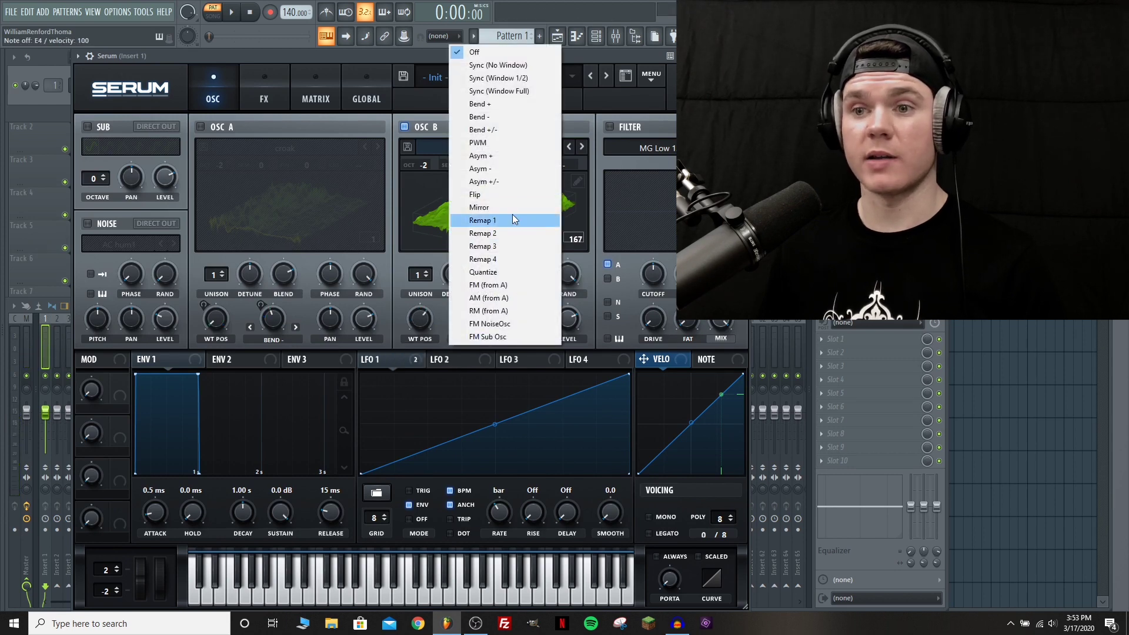
pyautogui.click(491, 208)
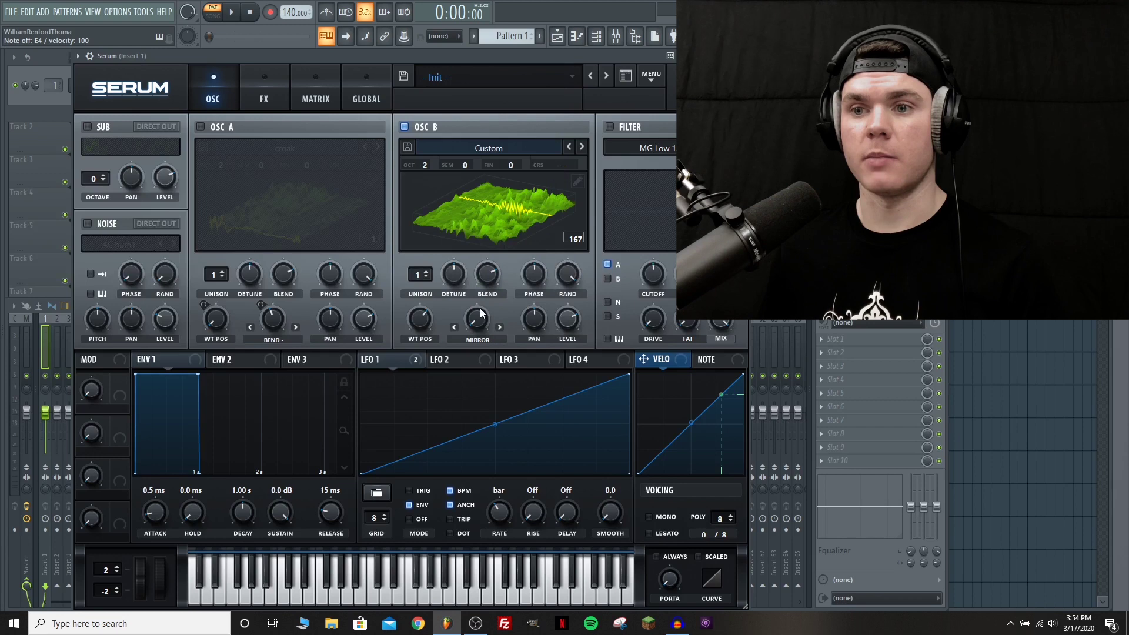
pyautogui.moveTo(478, 318); pyautogui.dragTo(424, 371)
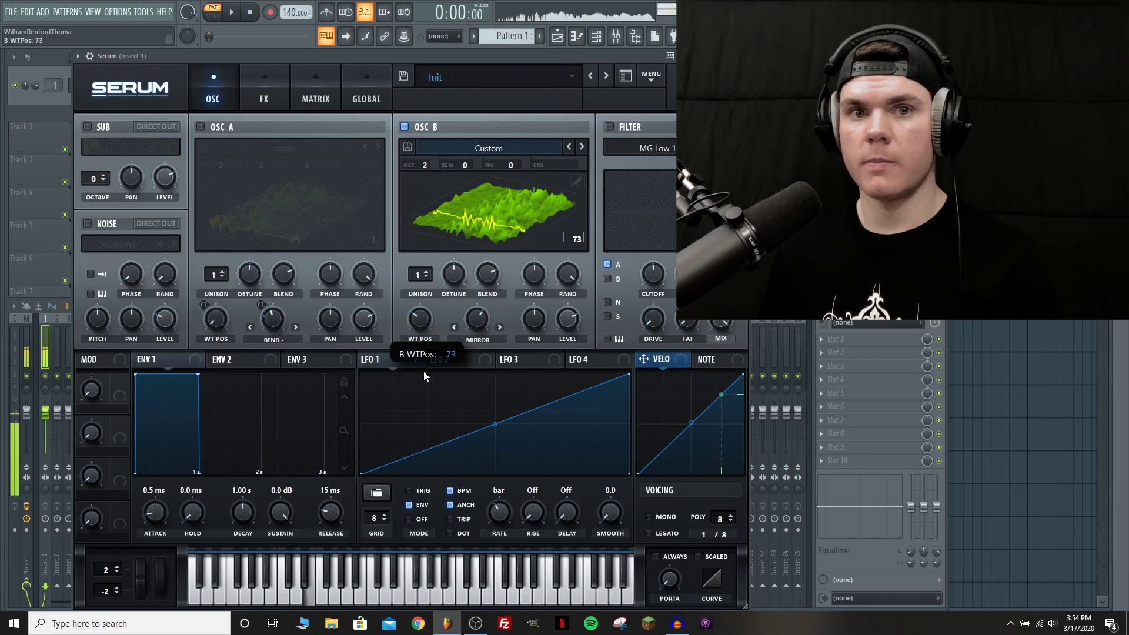
pyautogui.click(470, 341)
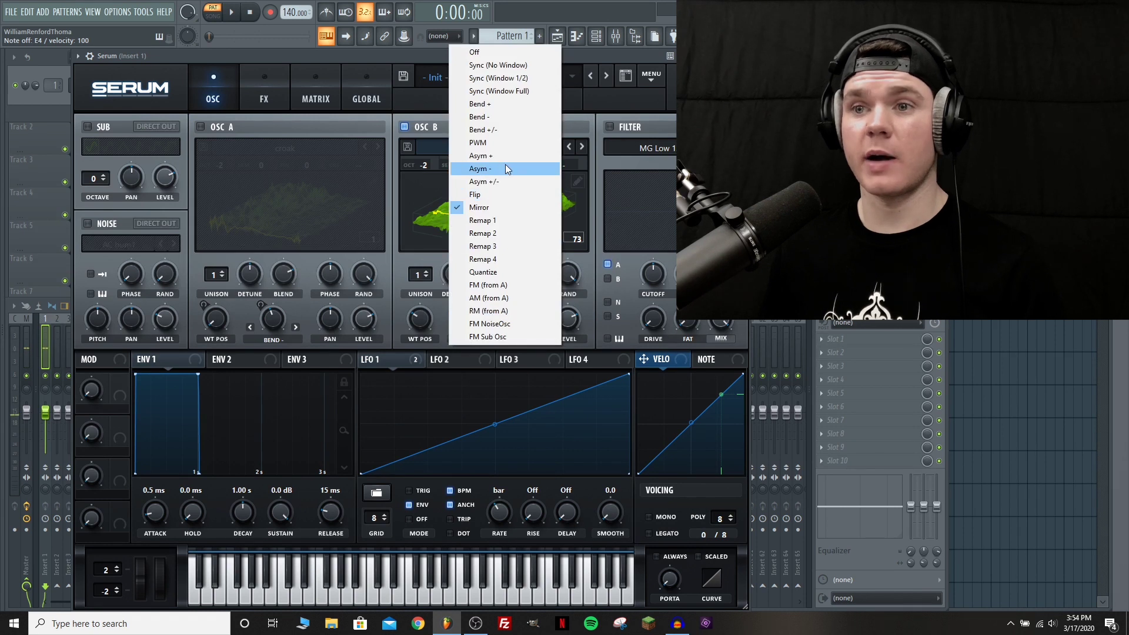
pyautogui.click(506, 179)
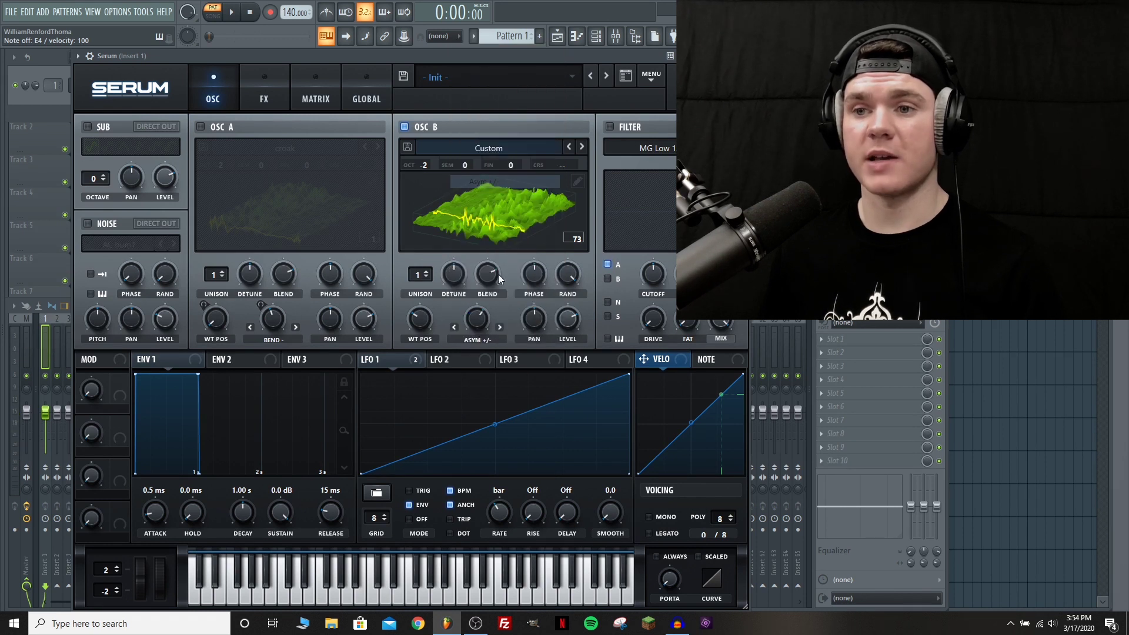
pyautogui.moveTo(474, 342); pyautogui.dragTo(465, 367)
pyautogui.moveTo(421, 317); pyautogui.dragTo(431, 250)
# Set oscillator B's warp mode to Asym + and sweep the wavetable position up to frame 256 and back to 1.
pyautogui.click(485, 339)
pyautogui.click(506, 157)
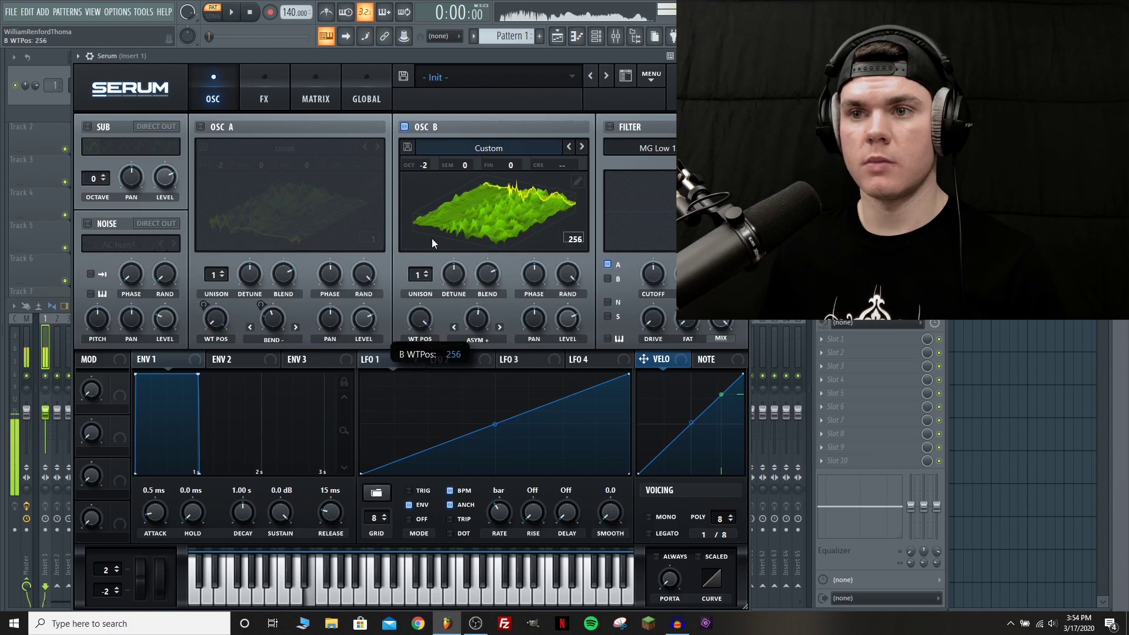
pyautogui.moveTo(431, 242); pyautogui.dragTo(425, 320)
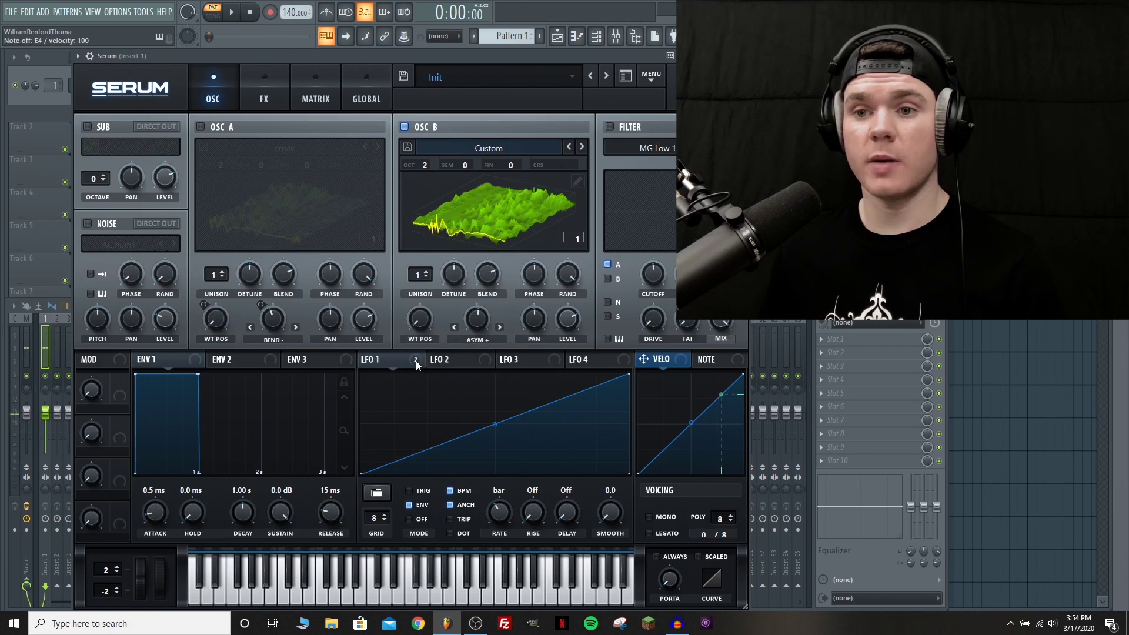
# Assign LFO 1 to oscillator B's wavetable position and re-enable oscillator A at 0% level.
pyautogui.moveTo(415, 361); pyautogui.dragTo(420, 319)
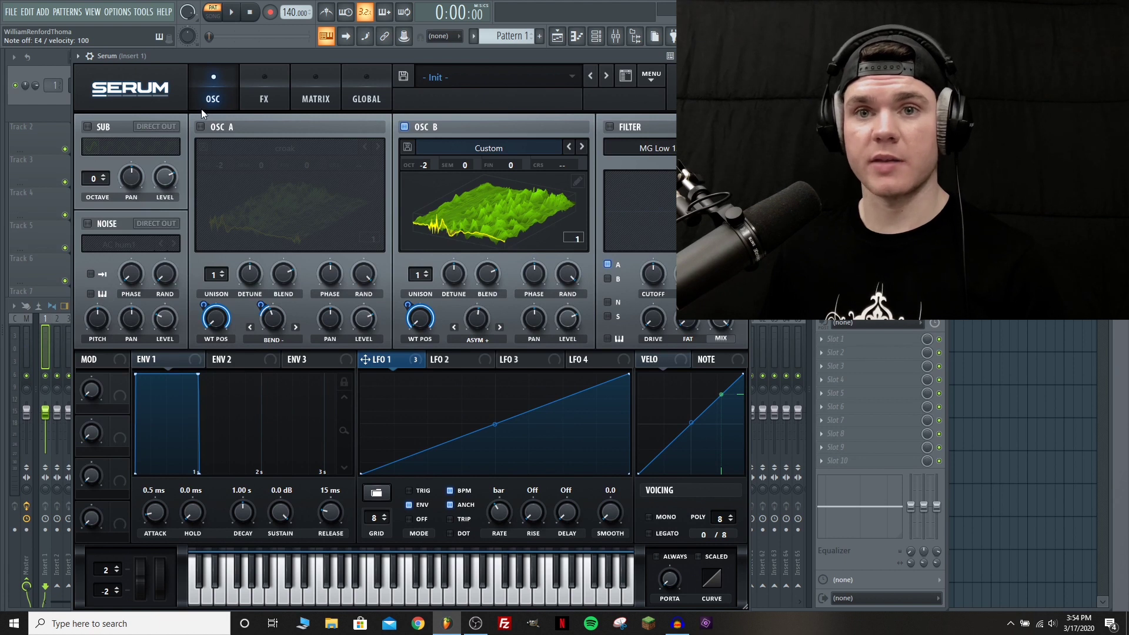
pyautogui.click(201, 127)
pyautogui.moveTo(361, 320); pyautogui.dragTo(323, 405)
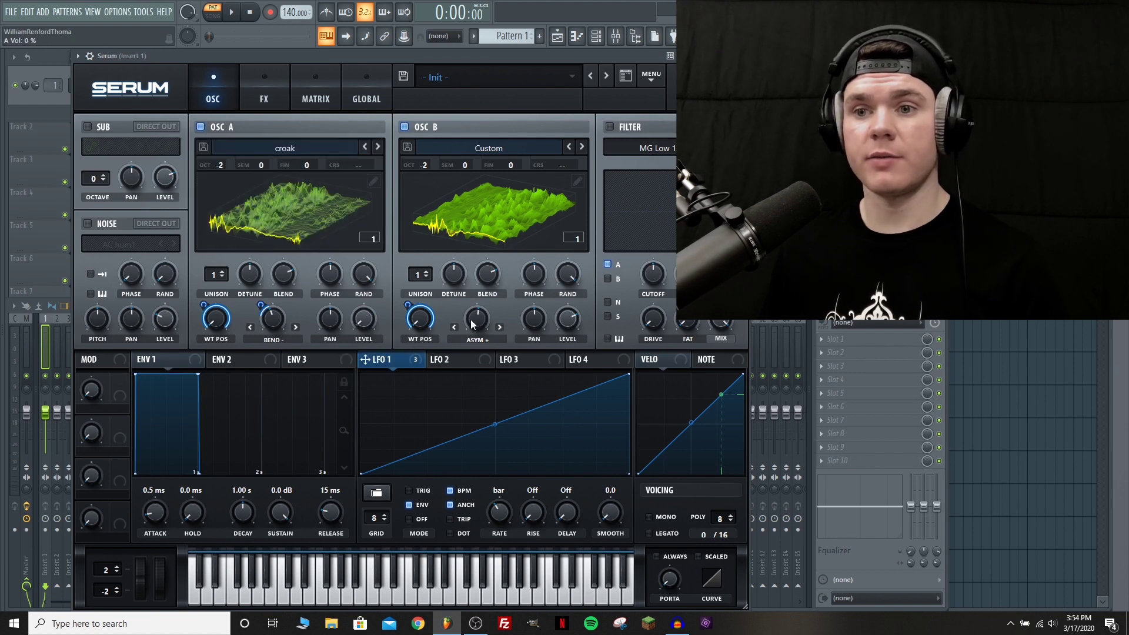
# Adjust oscillator B's Asym + warp amount and modulate it with LFO 1, auditioning with a held note.
pyautogui.press('c')
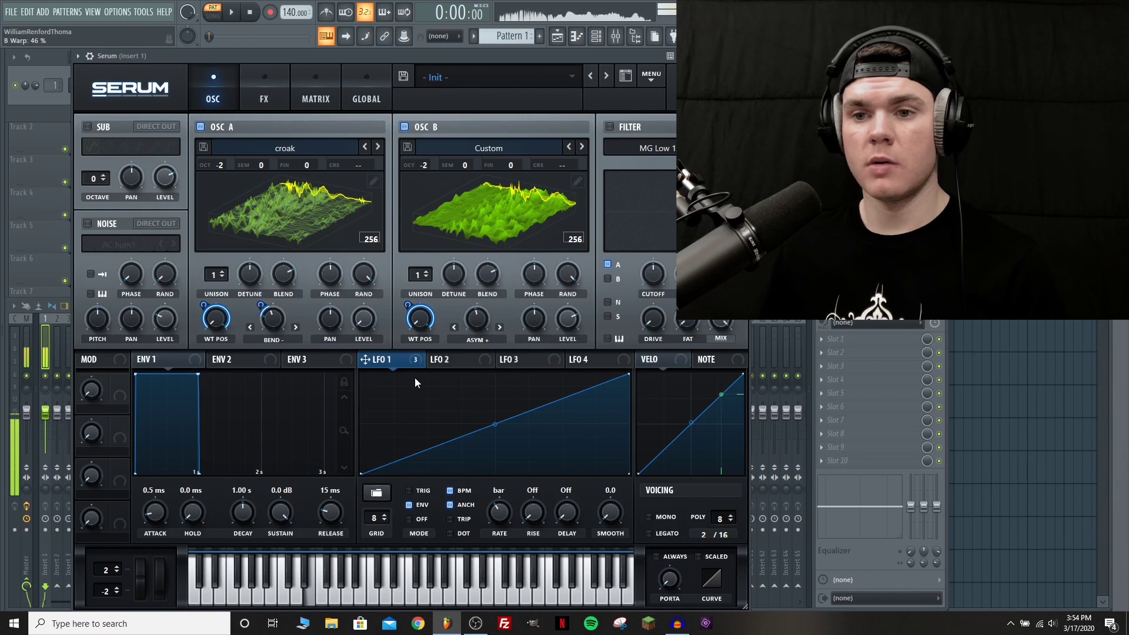
pyautogui.moveTo(476, 315); pyautogui.dragTo(467, 324)
pyautogui.press('c')
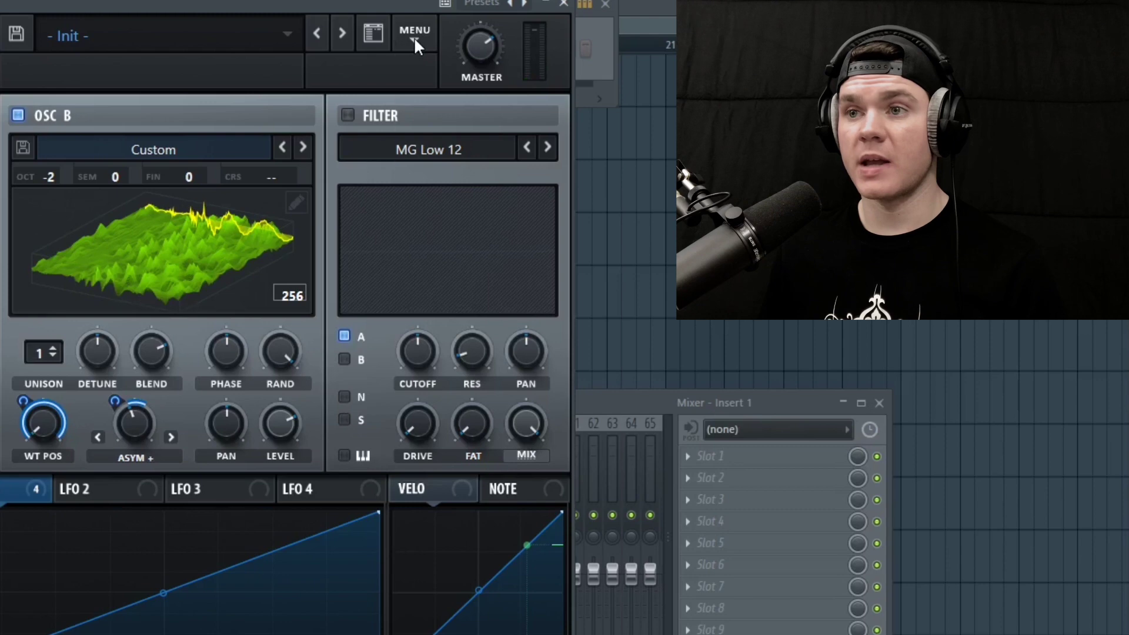
# Resample the sound to oscillator A, leaving oscillator B off, and reset oscillator A's level to 75%.
pyautogui.click(651, 75)
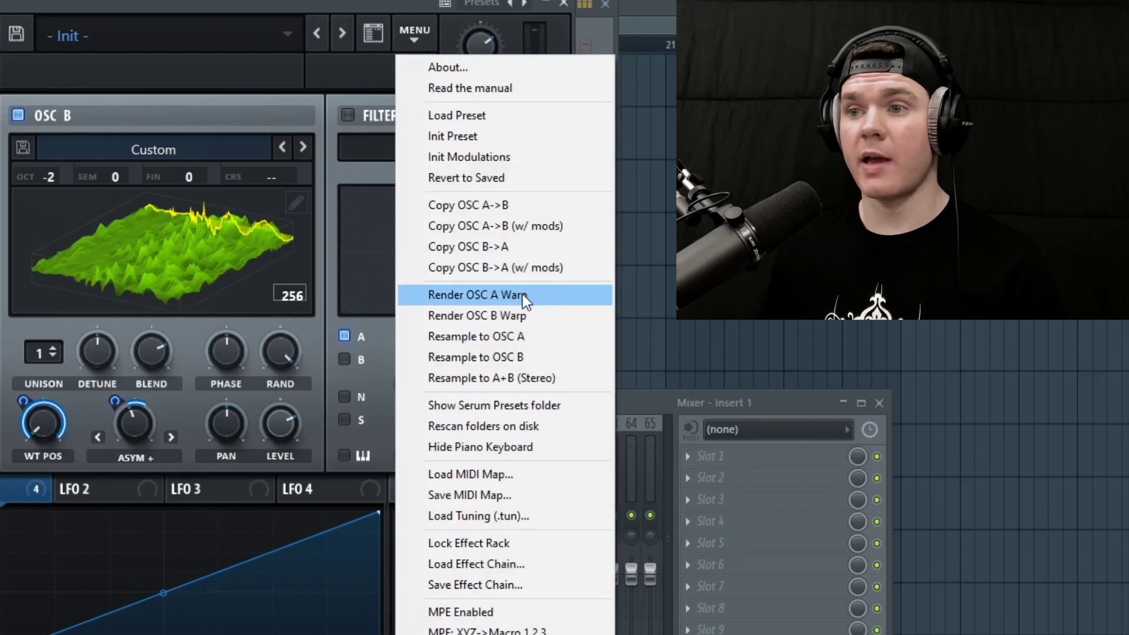
pyautogui.click(521, 338)
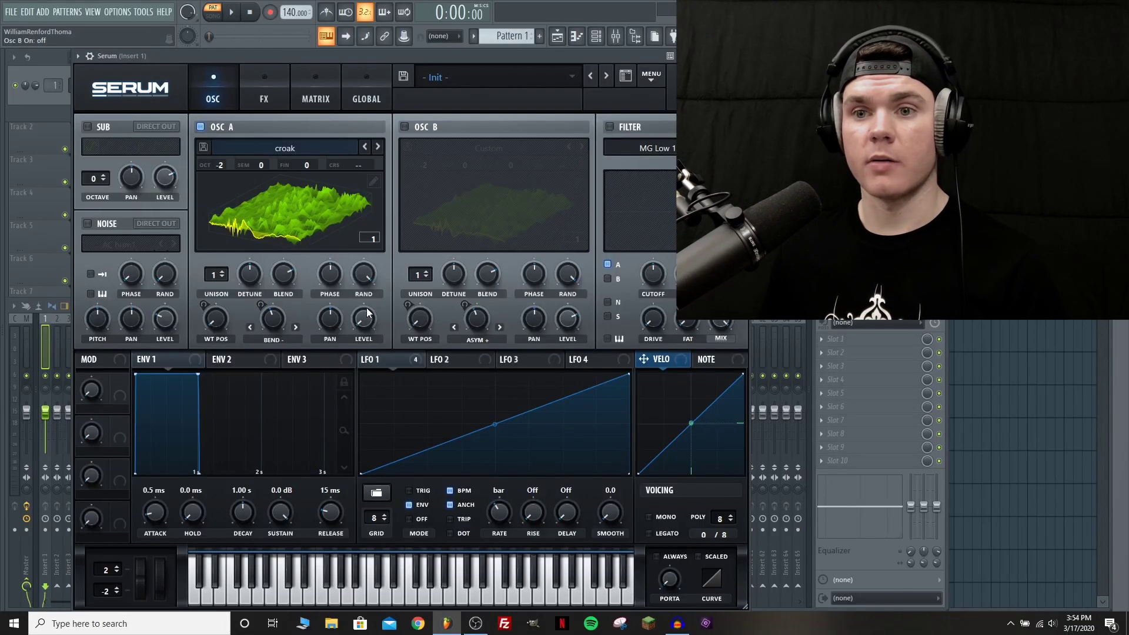
pyautogui.rightClick(363, 312)
pyautogui.click(387, 379)
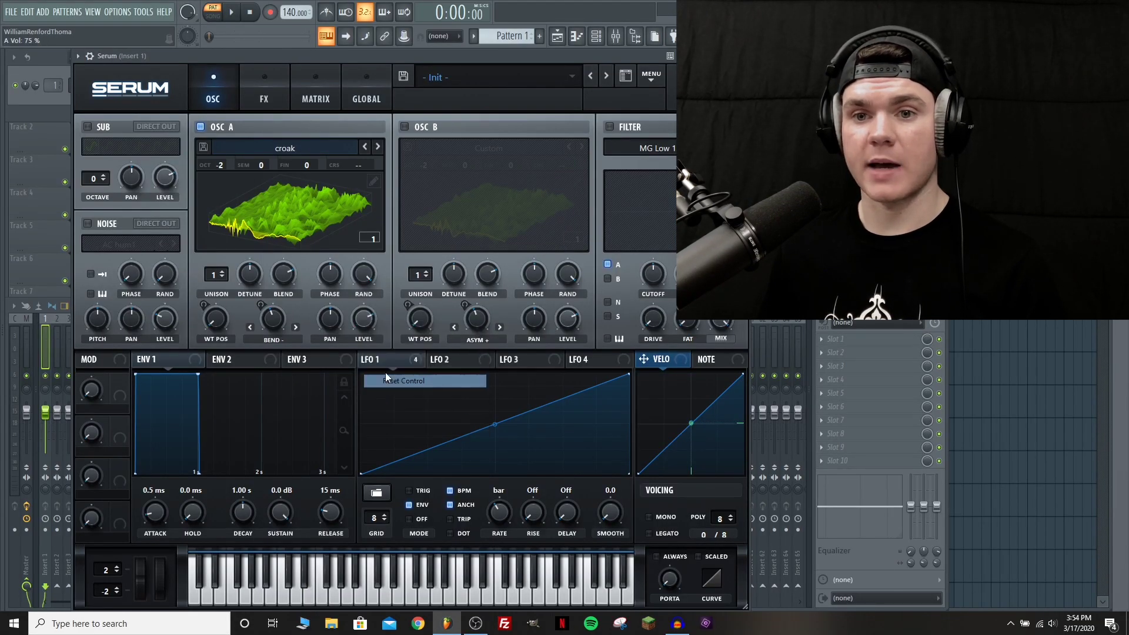
# Turn oscillator A's warp off and remove all modulators from its wavetable position, auditioning a manual sweep back to frame 1.
pyautogui.click(274, 340)
pyautogui.click(271, 51)
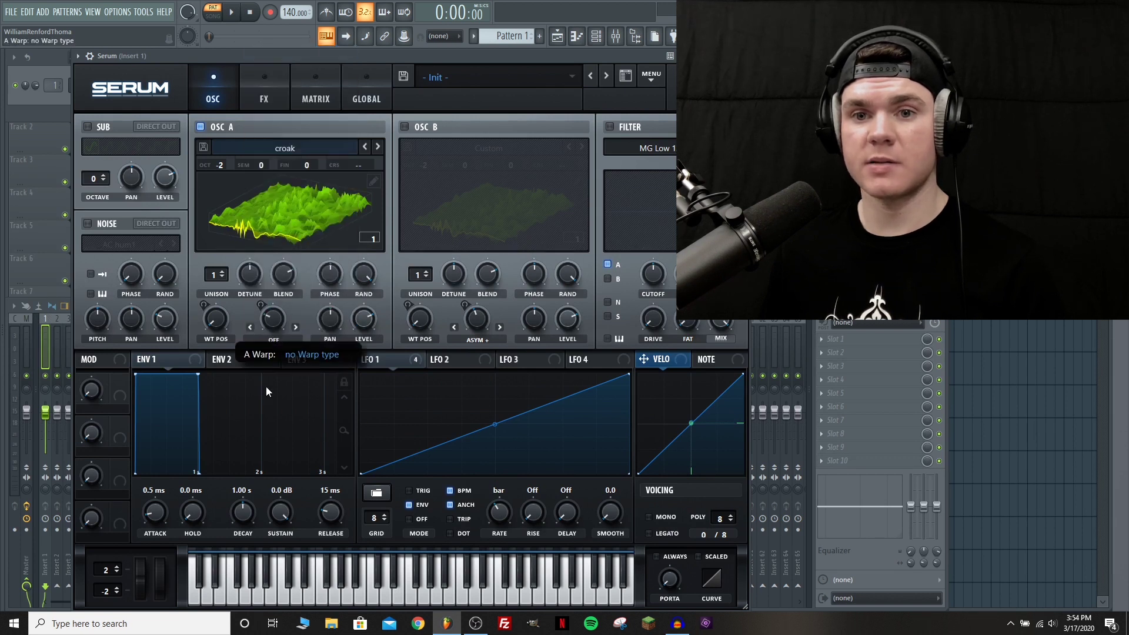
pyautogui.rightClick(220, 326)
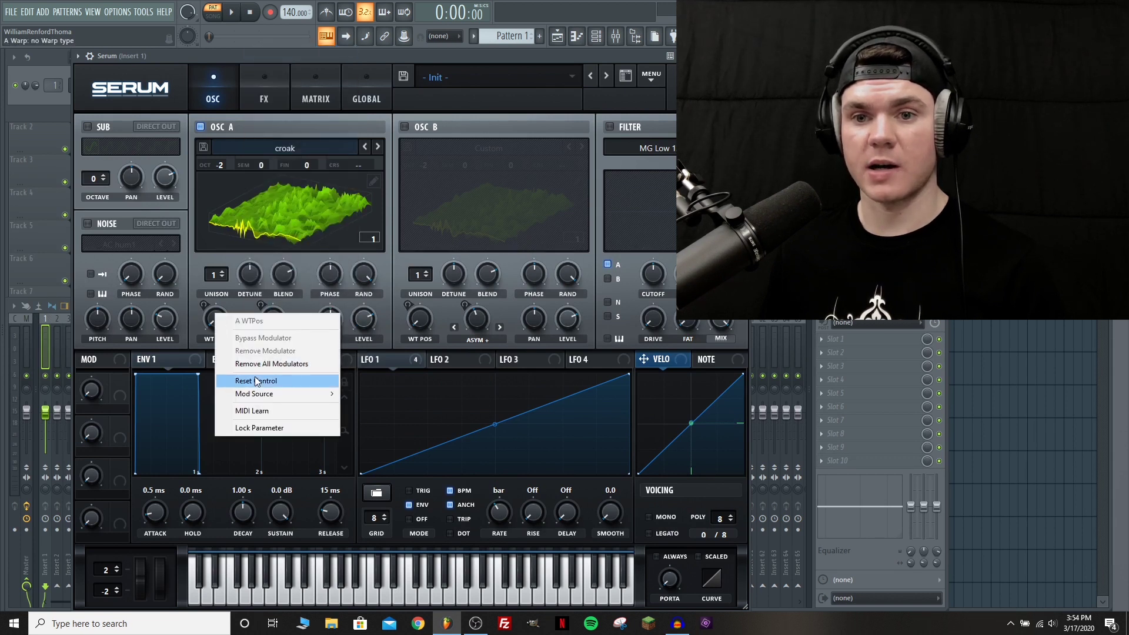
pyautogui.click(294, 382)
pyautogui.rightClick(224, 316)
pyautogui.click(264, 364)
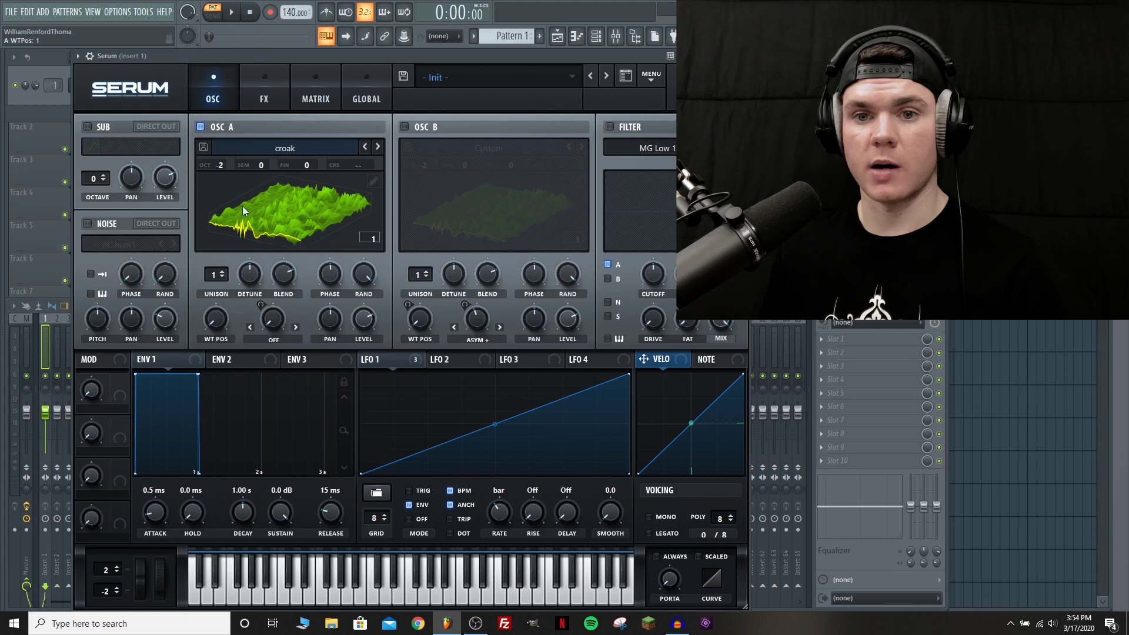
pyautogui.moveTo(217, 326); pyautogui.dragTo(221, 254)
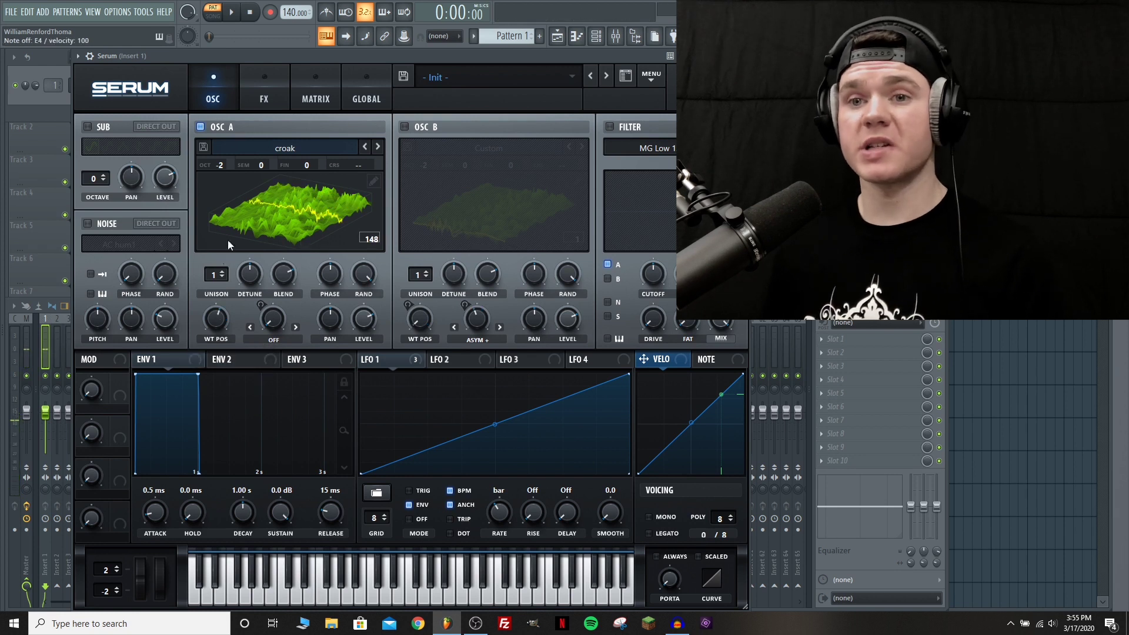
pyautogui.moveTo(217, 326); pyautogui.dragTo(221, 398)
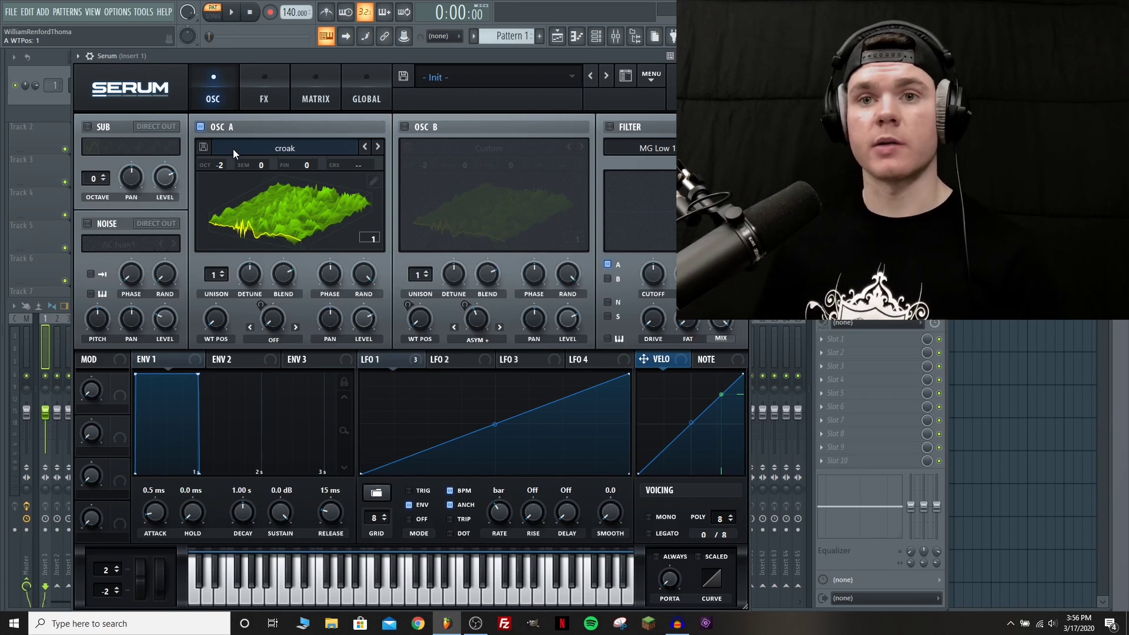
# Initialize the Serum preset, import the growl sample from the my voice folder into oscillator A, and audition it.
pyautogui.click(651, 76)
pyautogui.click(662, 139)
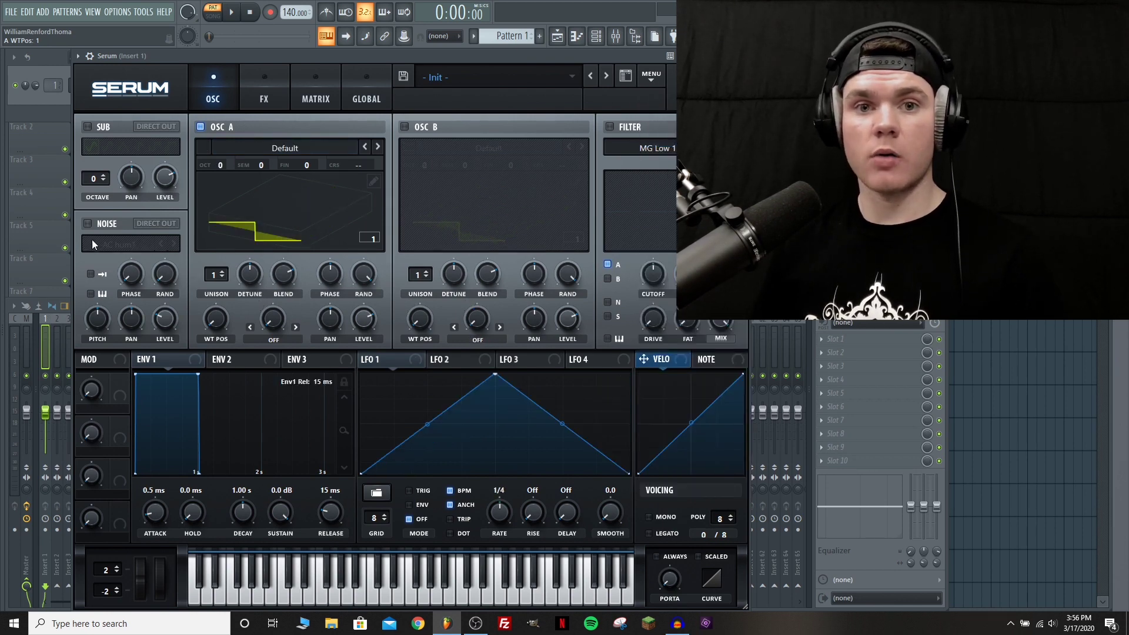
pyautogui.hotkey('alt', 'F8')
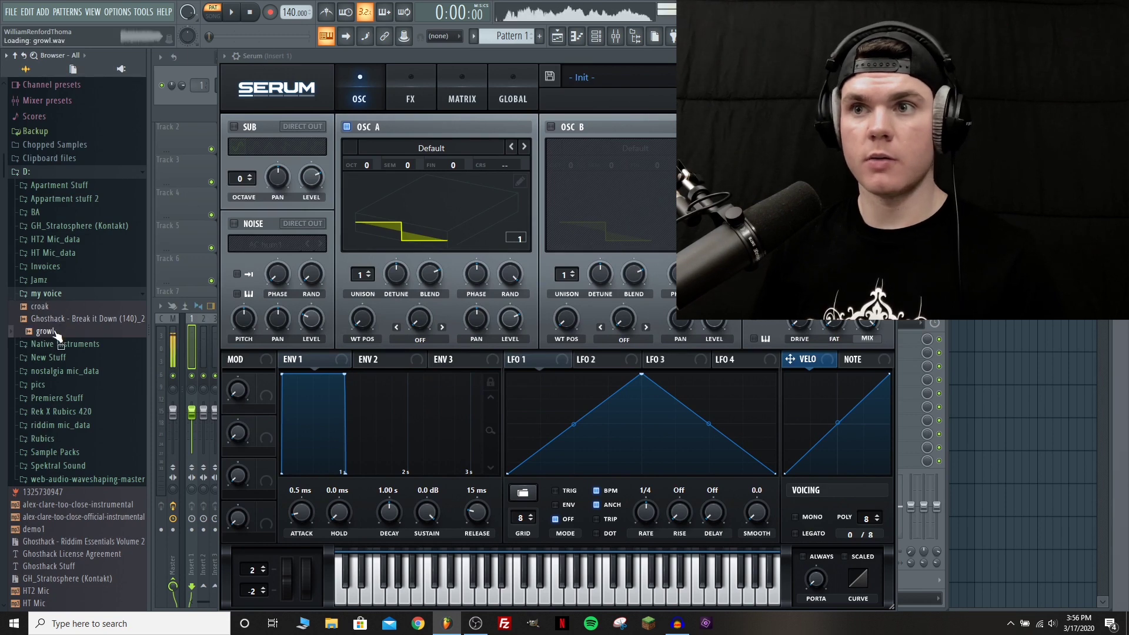
pyautogui.hotkey('alt', 'F8')
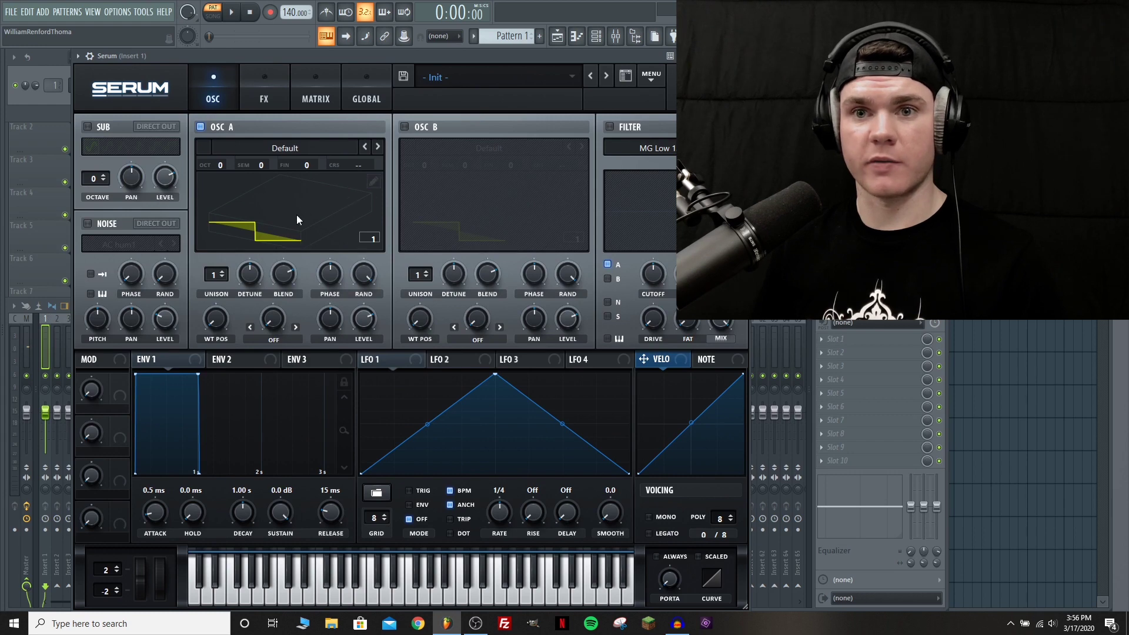
pyautogui.hotkey('alt', 'F8')
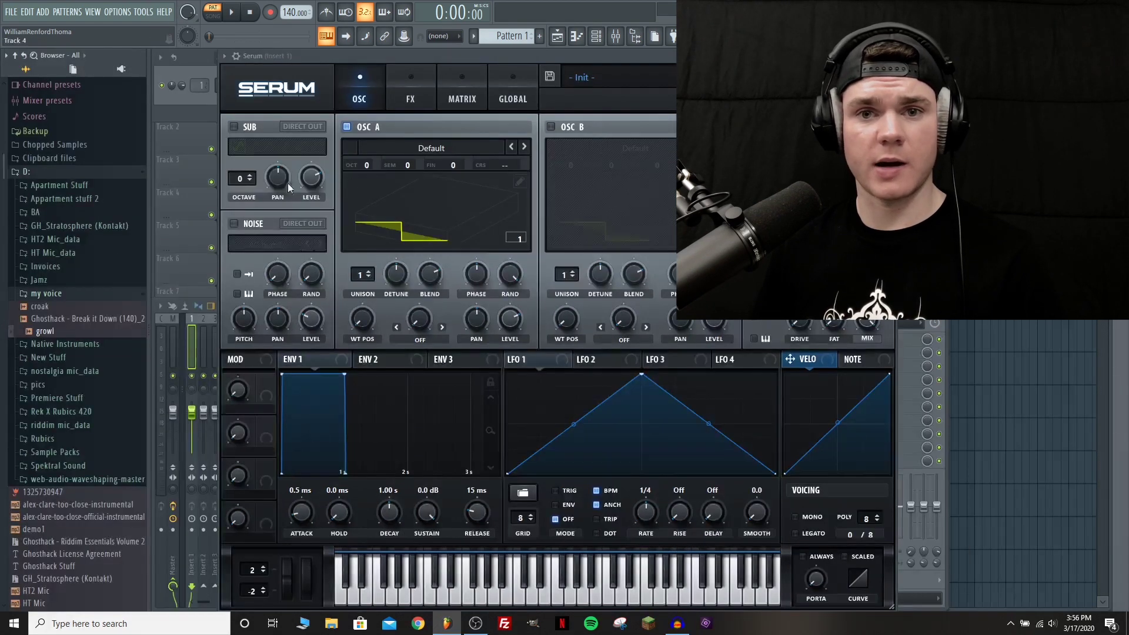
pyautogui.hotkey('alt', 'F8')
pyautogui.hotkey('alt', 'F8')
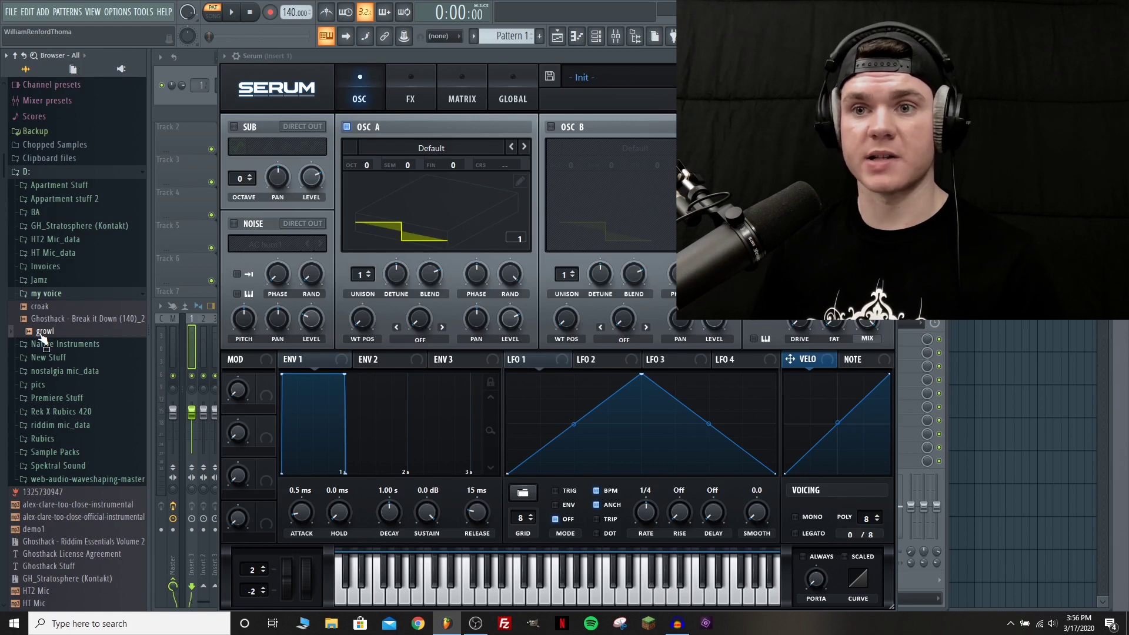
pyautogui.moveTo(44, 333); pyautogui.dragTo(309, 185)
pyautogui.press('b')
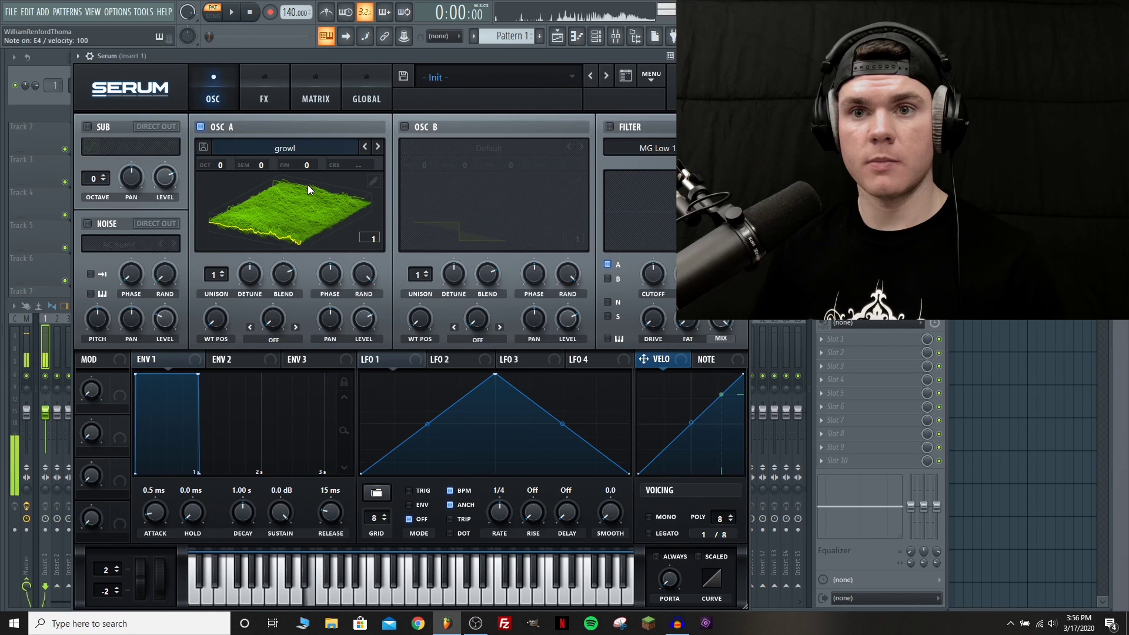
pyautogui.moveTo(217, 313)
pyautogui.mouseDown()
pyautogui.moveTo(221, 225)
pyautogui.moveTo(219, 312)
pyautogui.mouseUp()
# Re-import the growl sample into oscillator A with other import modes and audition each resulting wavetable from frame 1.
pyautogui.moveTo(2, 276)
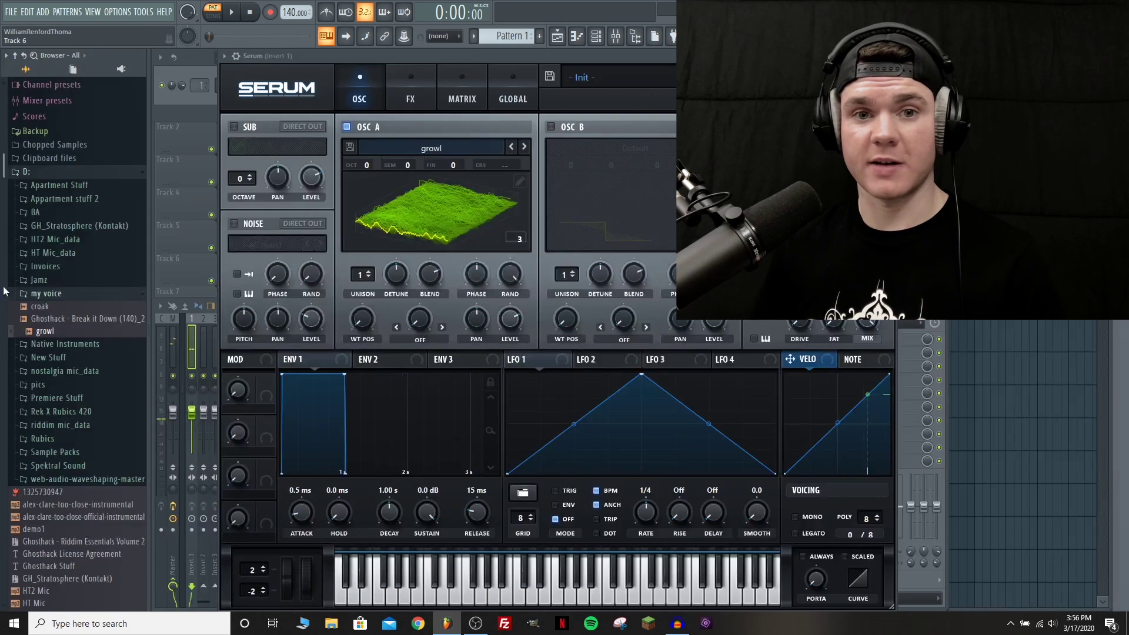
pyautogui.moveTo(53, 331); pyautogui.dragTo(324, 209)
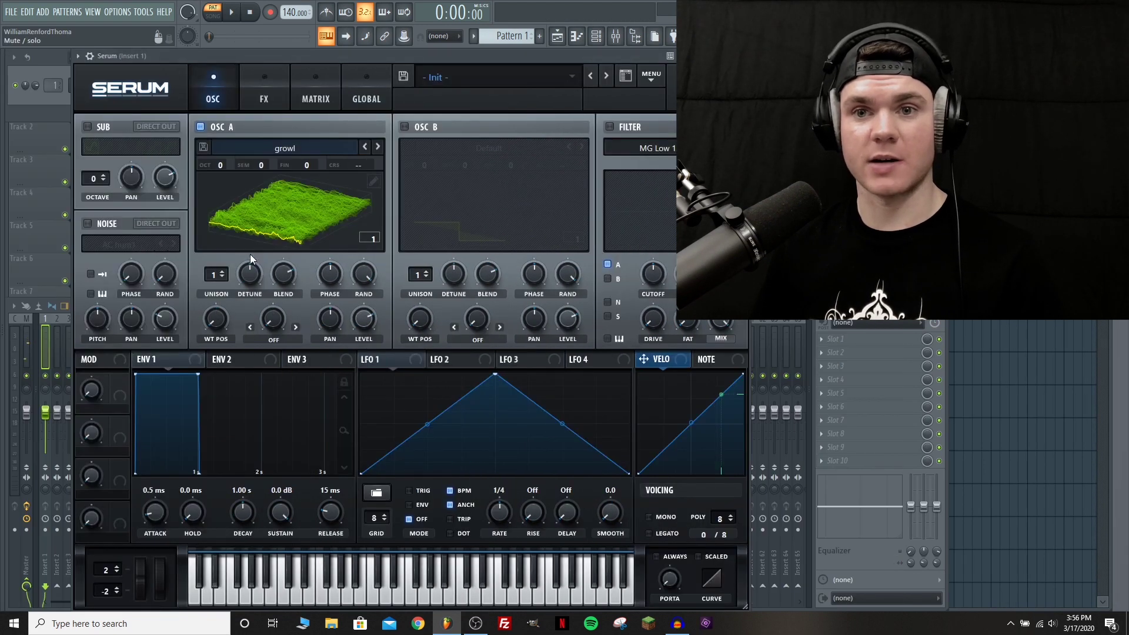
pyautogui.moveTo(216, 317); pyautogui.dragTo(210, 363)
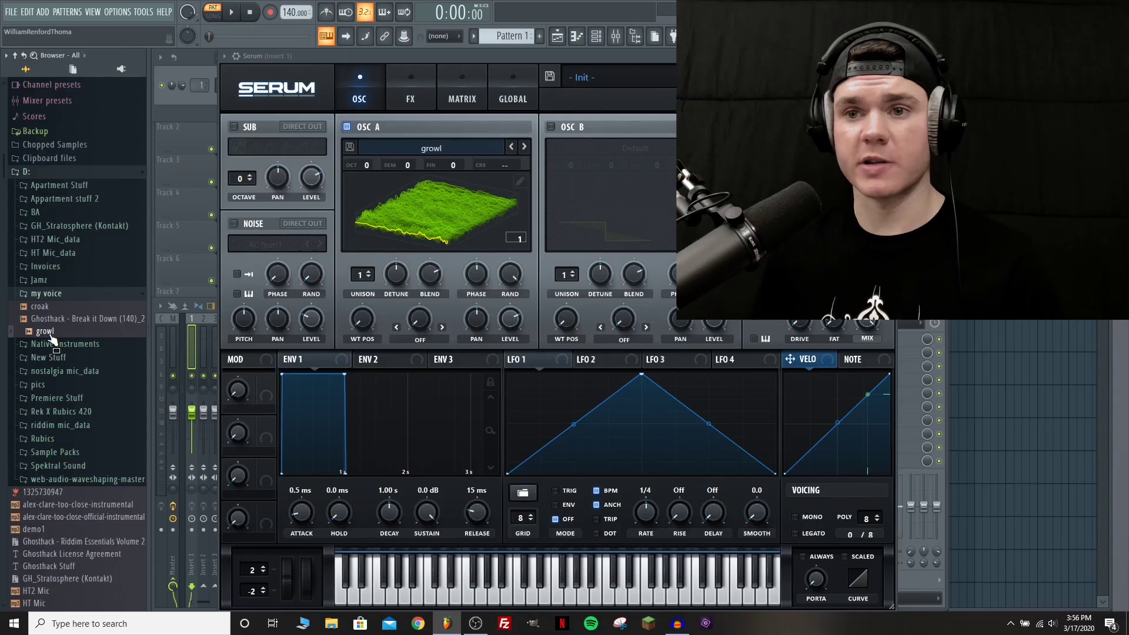
pyautogui.moveTo(49, 333); pyautogui.dragTo(310, 221)
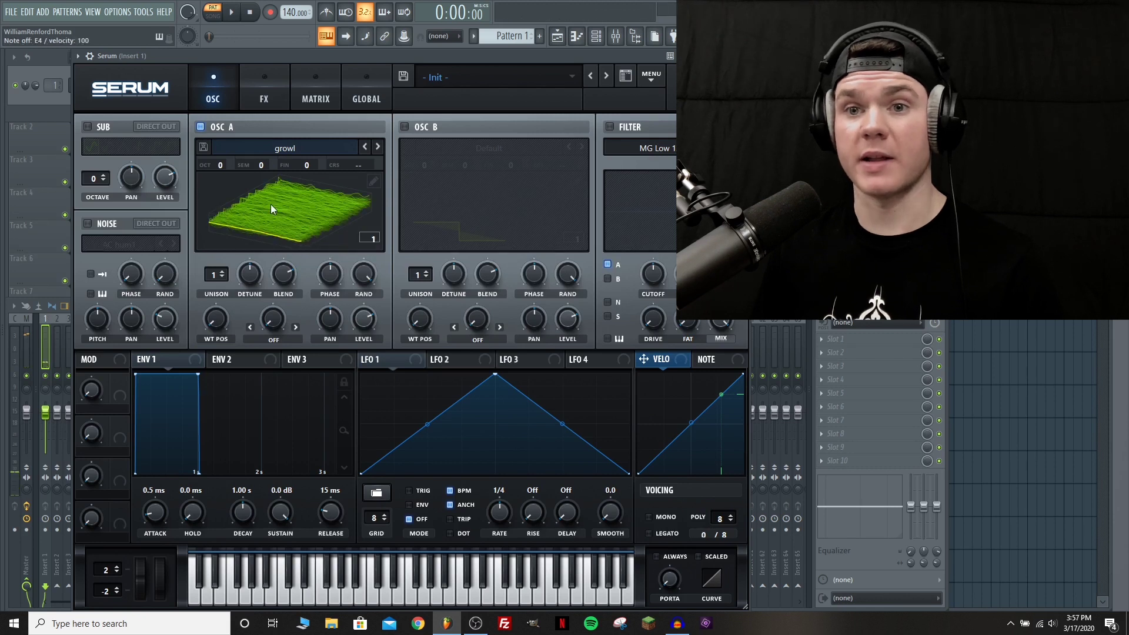
pyautogui.moveTo(322, 198); pyautogui.dragTo(228, 188)
# Import the growl sample into oscillator A once more, set its octave to -2, and audition the wavetable position.
pyautogui.moveTo(34, 320)
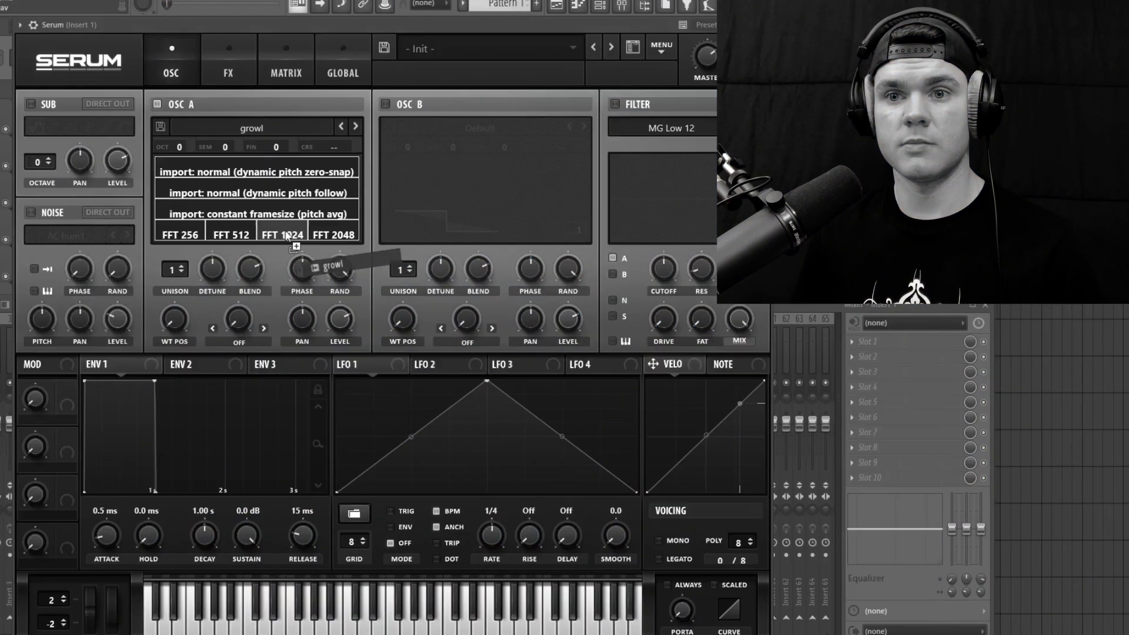
pyautogui.moveTo(288, 234); pyautogui.dragTo(288, 234)
pyautogui.moveTo(176, 321); pyautogui.dragTo(176, 459)
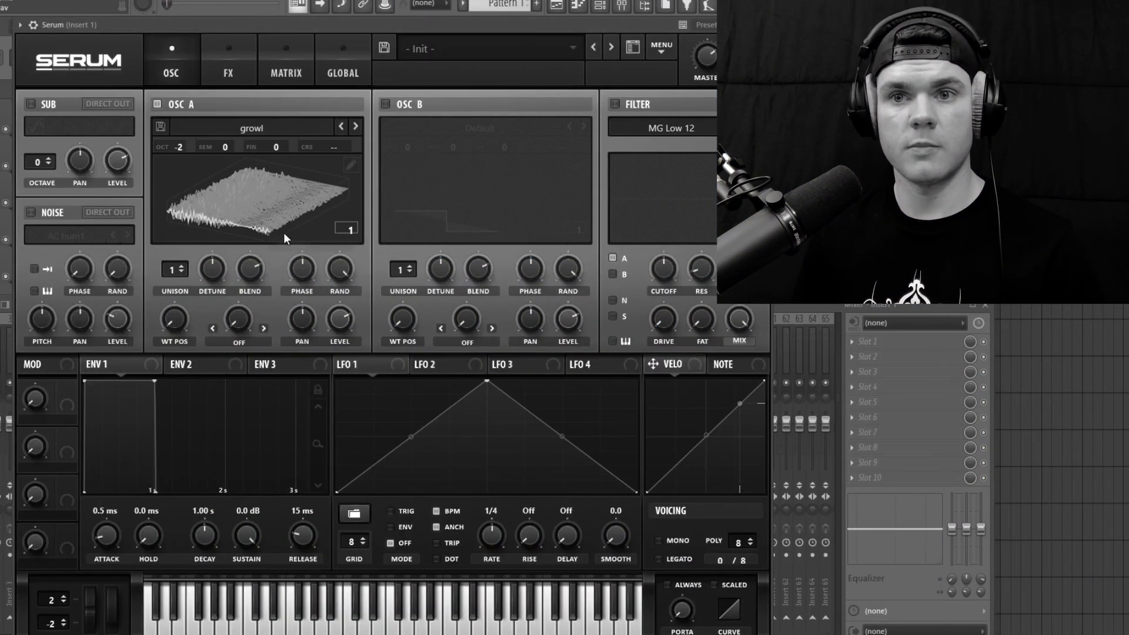
pyautogui.moveTo(176, 313); pyautogui.dragTo(213, 322)
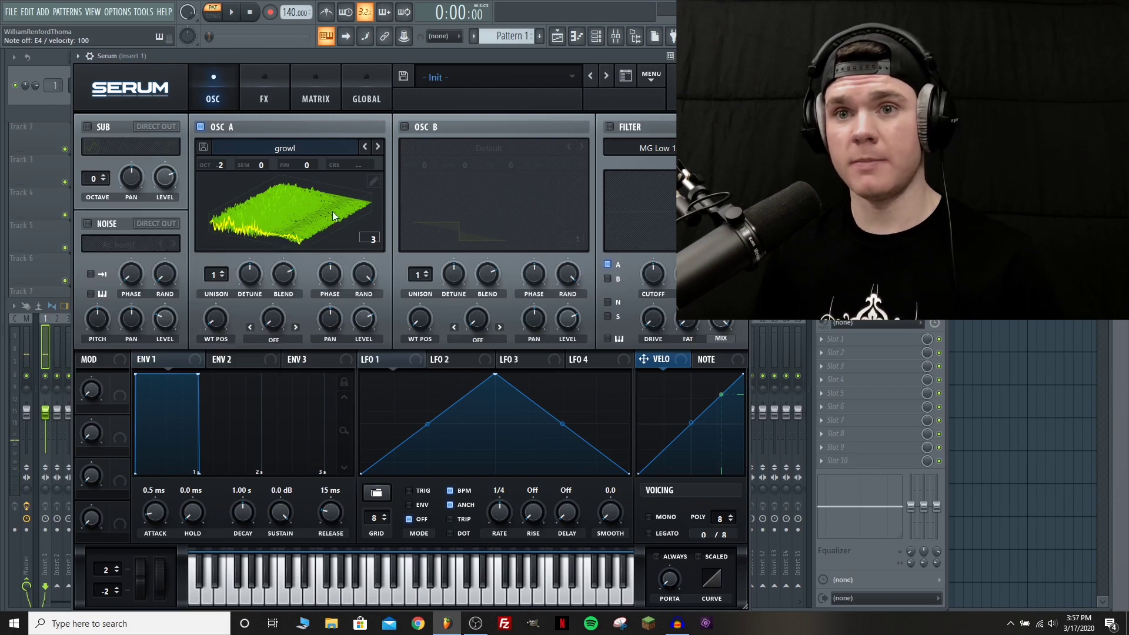
# Delete the first frame of oscillator A's growl wavetable in the table editor and set the wavetable position back to 1.
pyautogui.click(373, 181)
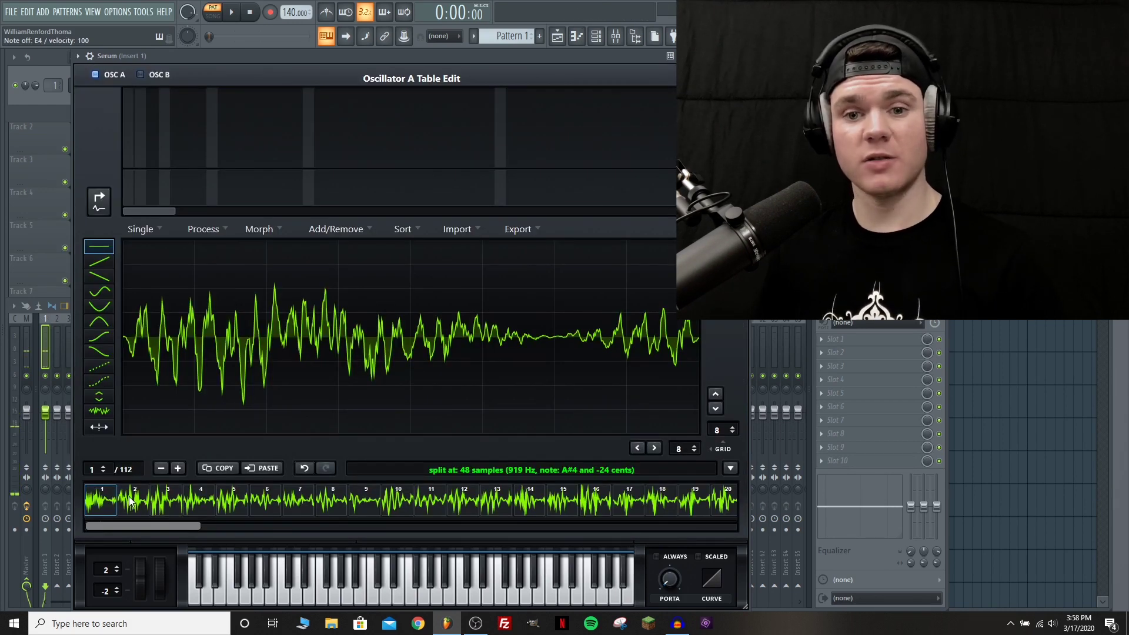
pyautogui.click(121, 502)
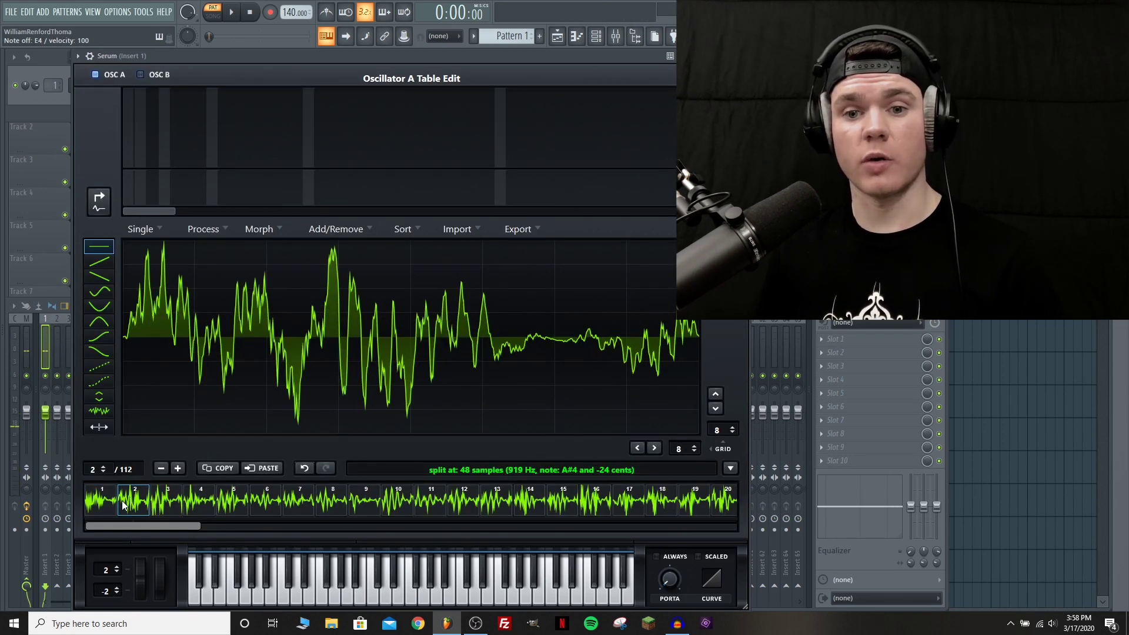
pyautogui.click(161, 468)
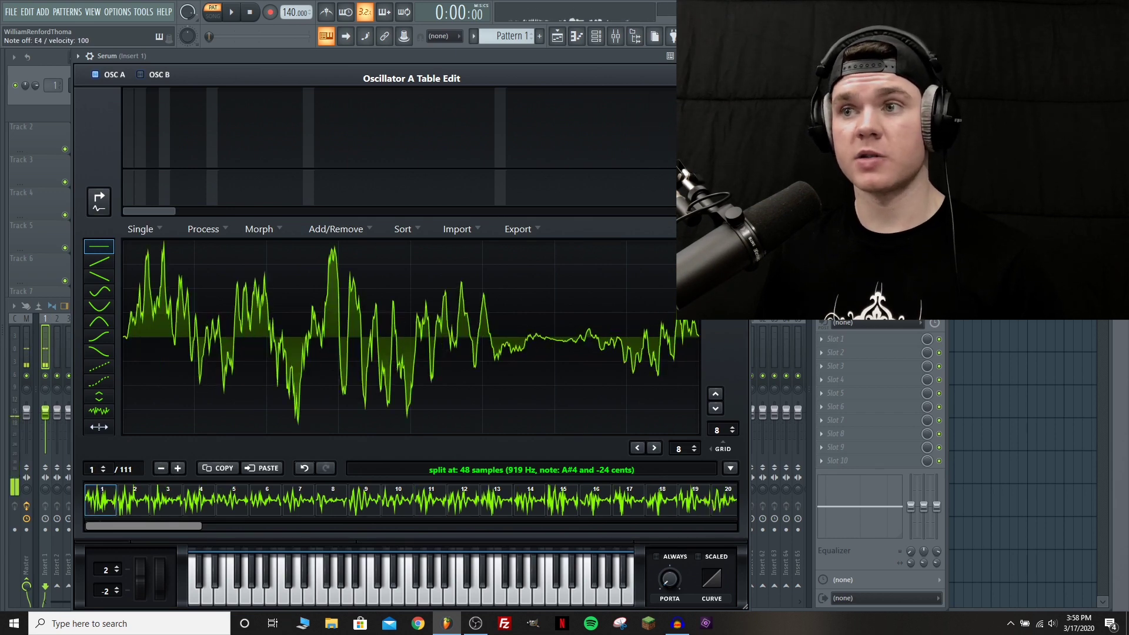
pyautogui.click(734, 76)
pyautogui.moveTo(229, 320); pyautogui.dragTo(209, 388)
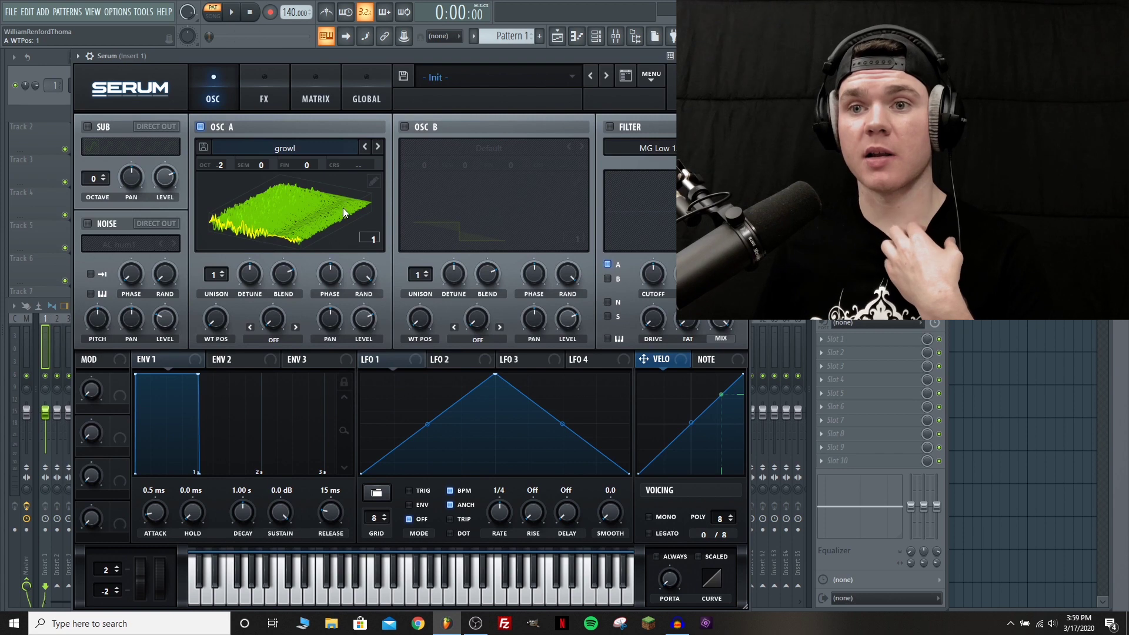
# Reduce oscillator A's wavetable with the 128 (keep 1/2) option and audition a sweep through the remaining frames.
pyautogui.click(372, 182)
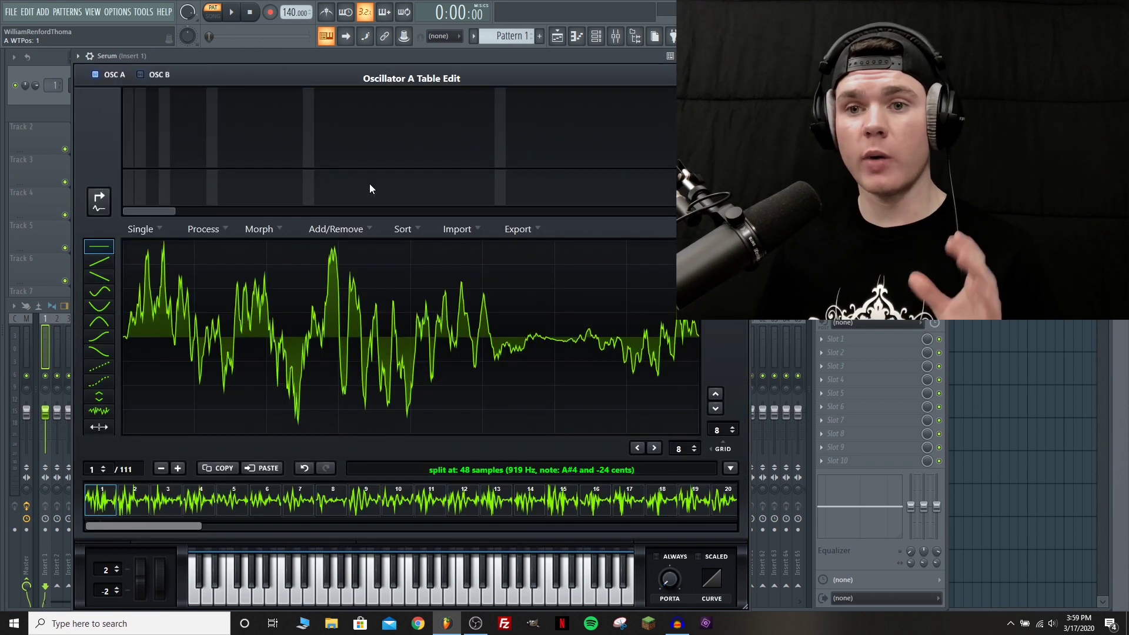
pyautogui.click(339, 230)
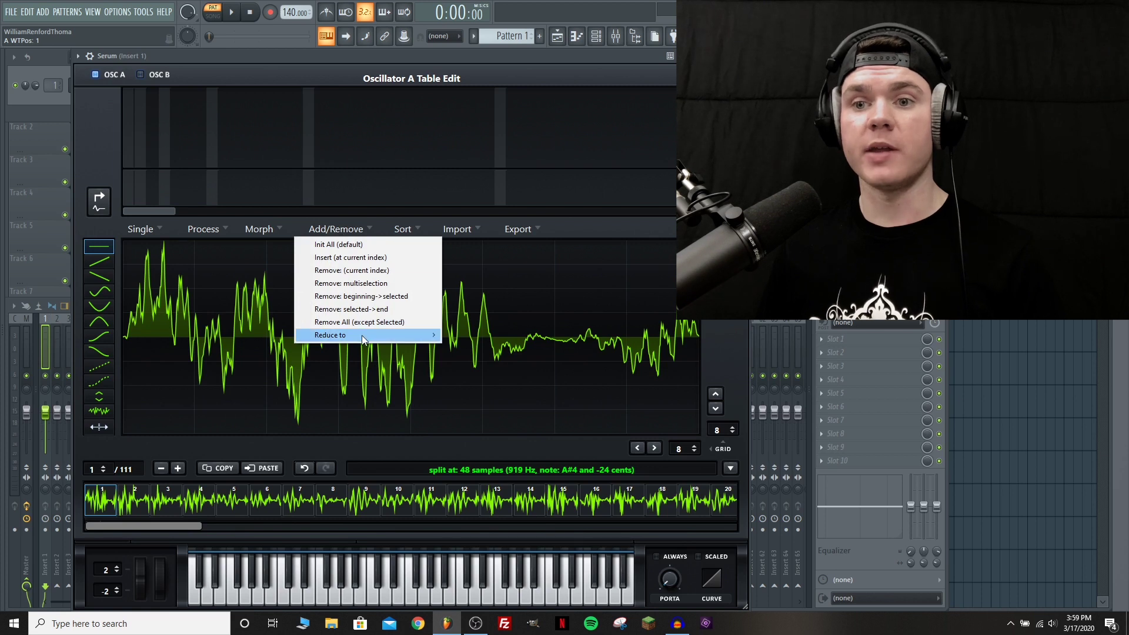
pyautogui.moveTo(369, 335)
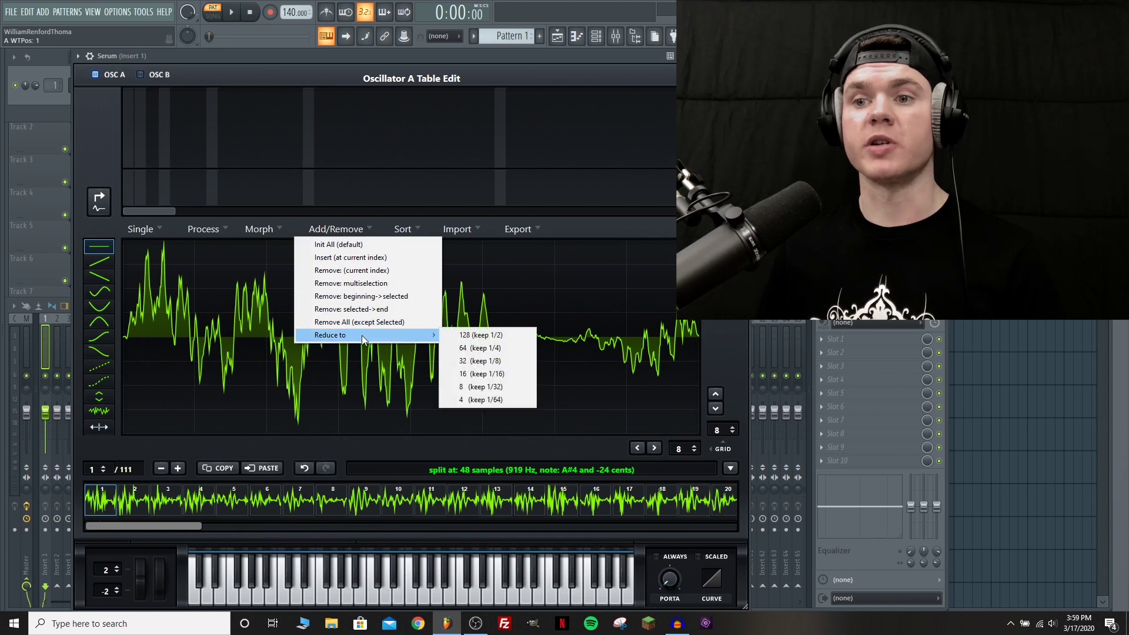
pyautogui.click(507, 338)
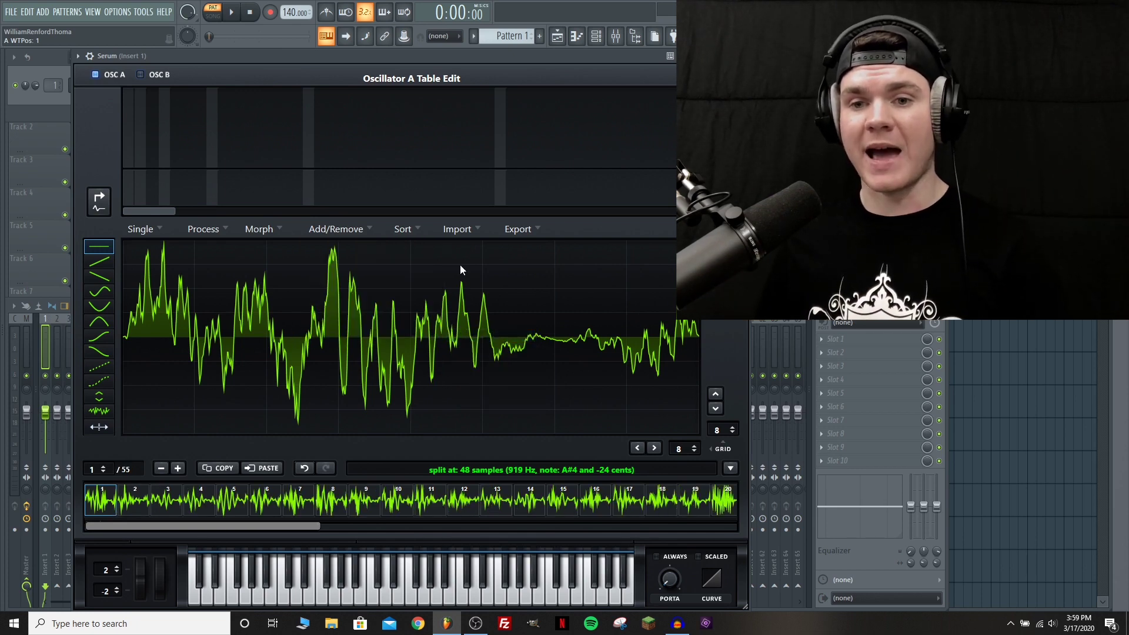
pyautogui.click(734, 76)
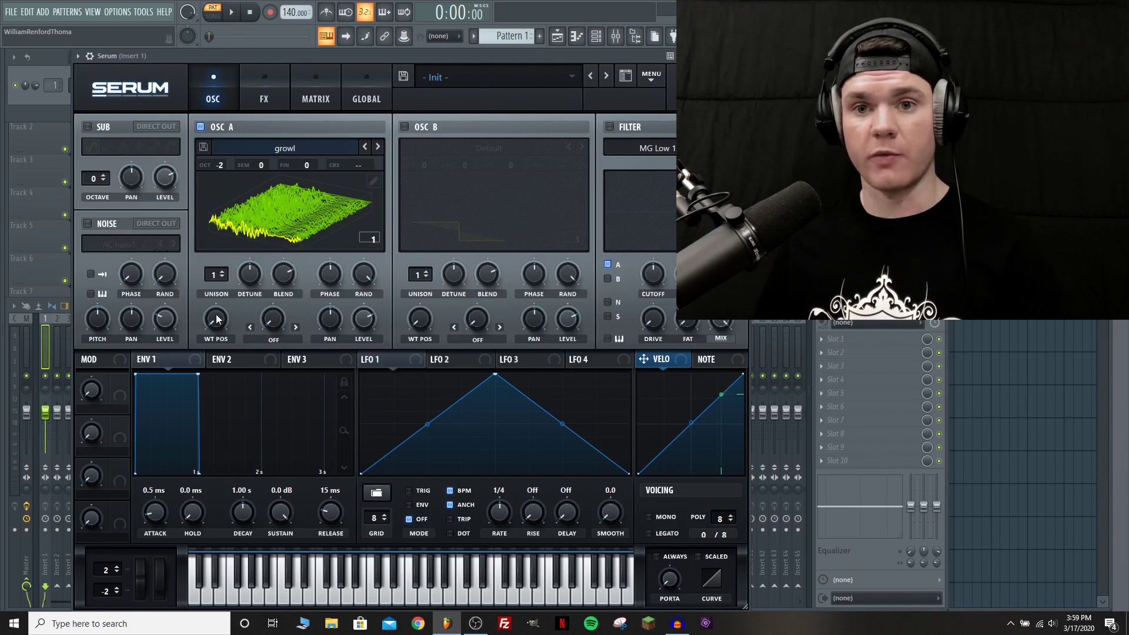
pyautogui.moveTo(216, 318); pyautogui.dragTo(225, 196)
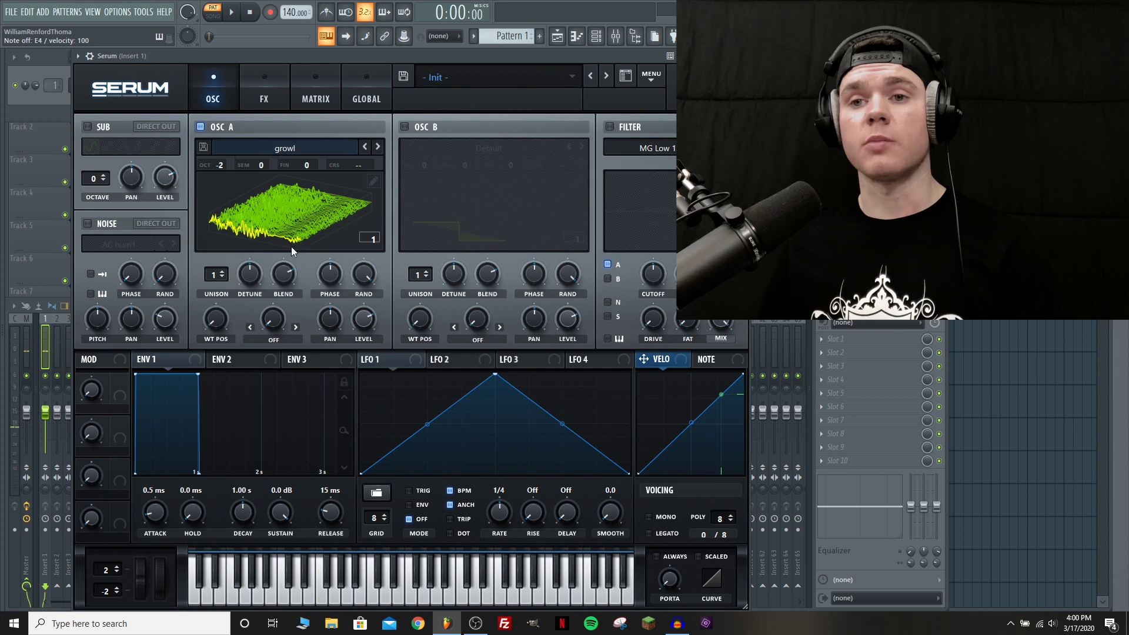
# Halve the number of frames in oscillator A's wavetable again and sweep the wavetable position up and back to 1.
pyautogui.click(371, 185)
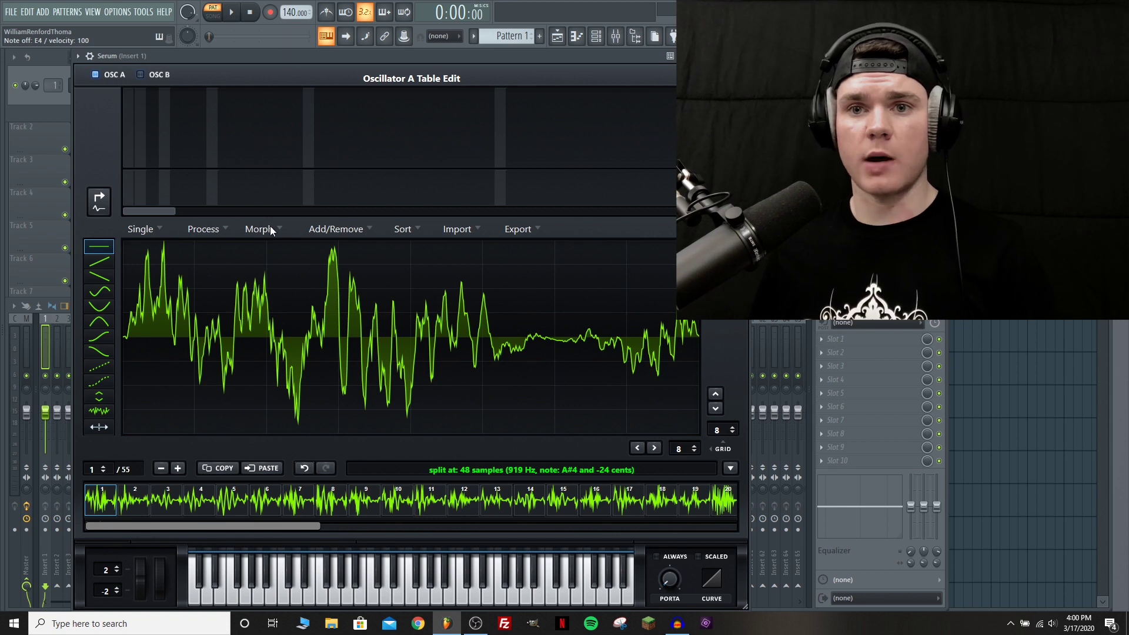
pyautogui.click(270, 229)
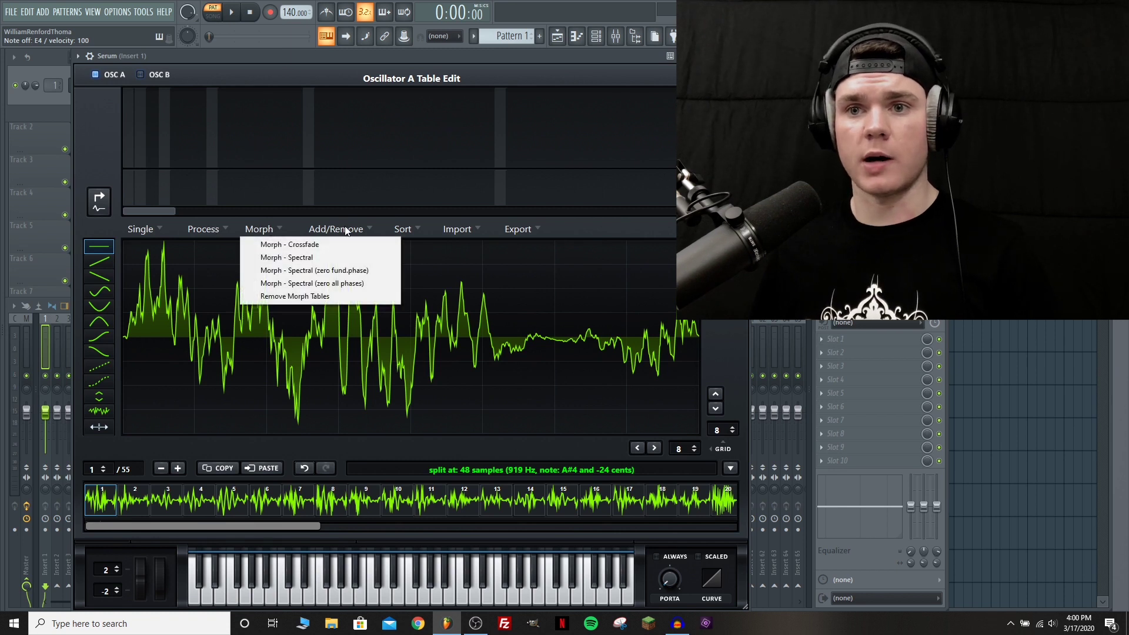
pyautogui.click(346, 231)
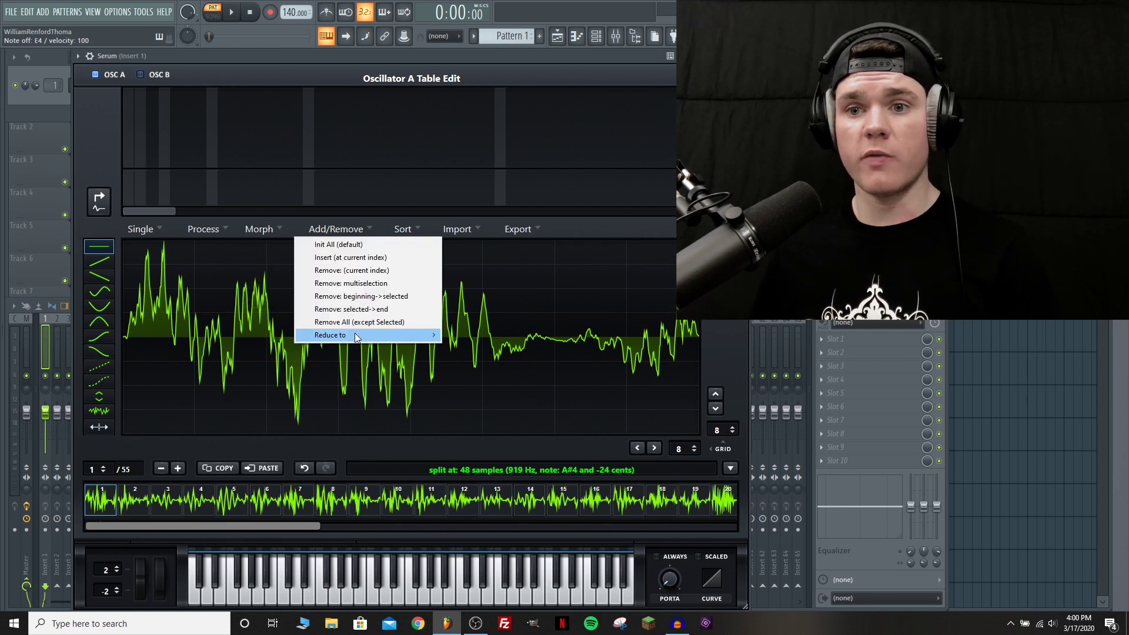
pyautogui.moveTo(364, 335)
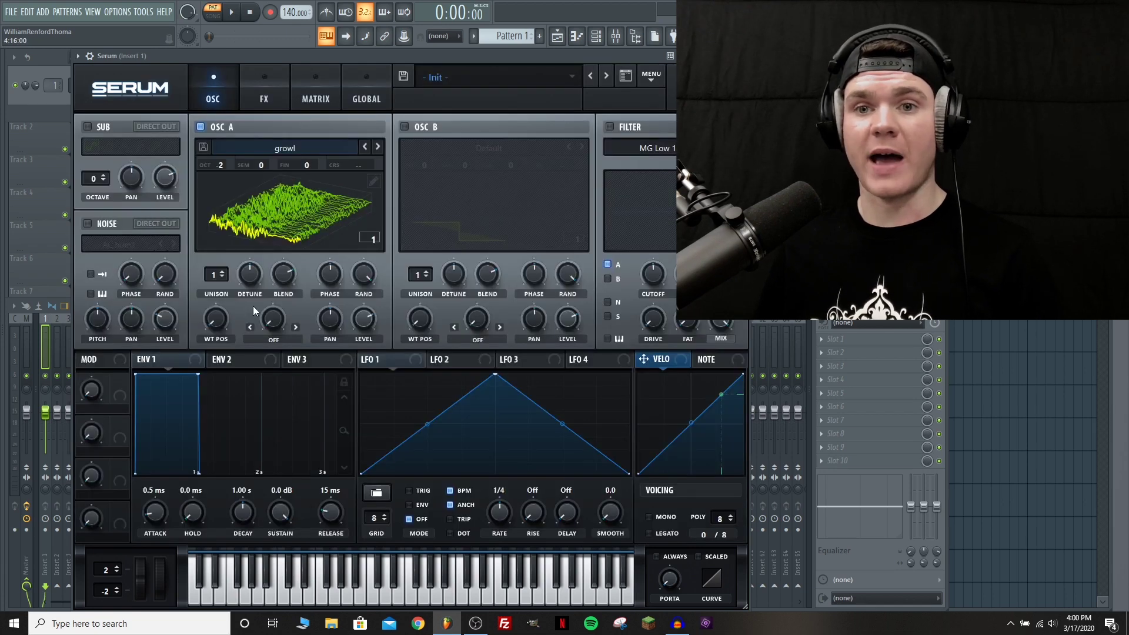
pyautogui.moveTo(218, 322); pyautogui.dragTo(225, 245)
pyautogui.moveTo(227, 218)
pyautogui.mouseDown()
pyautogui.moveTo(228, 200)
pyautogui.moveTo(234, 327)
pyautogui.mouseUp()
# Apply Morph - Spectral (zero fund. phase) to oscillator A's reduced wavetable and audition the wavetable position with a note.
pyautogui.click(375, 182)
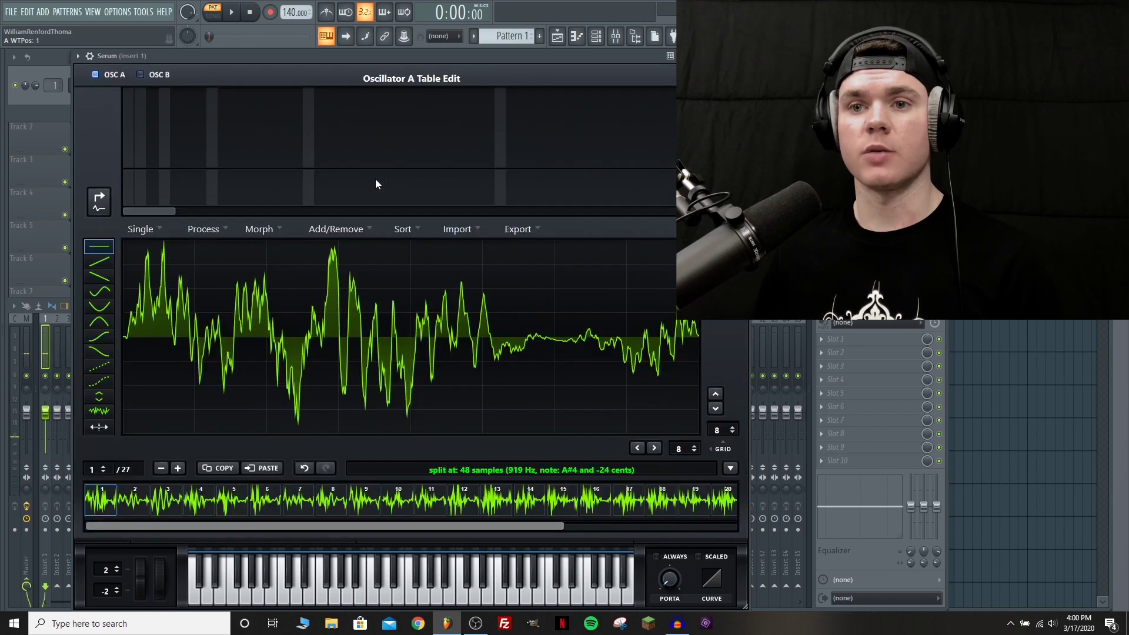
pyautogui.click(268, 229)
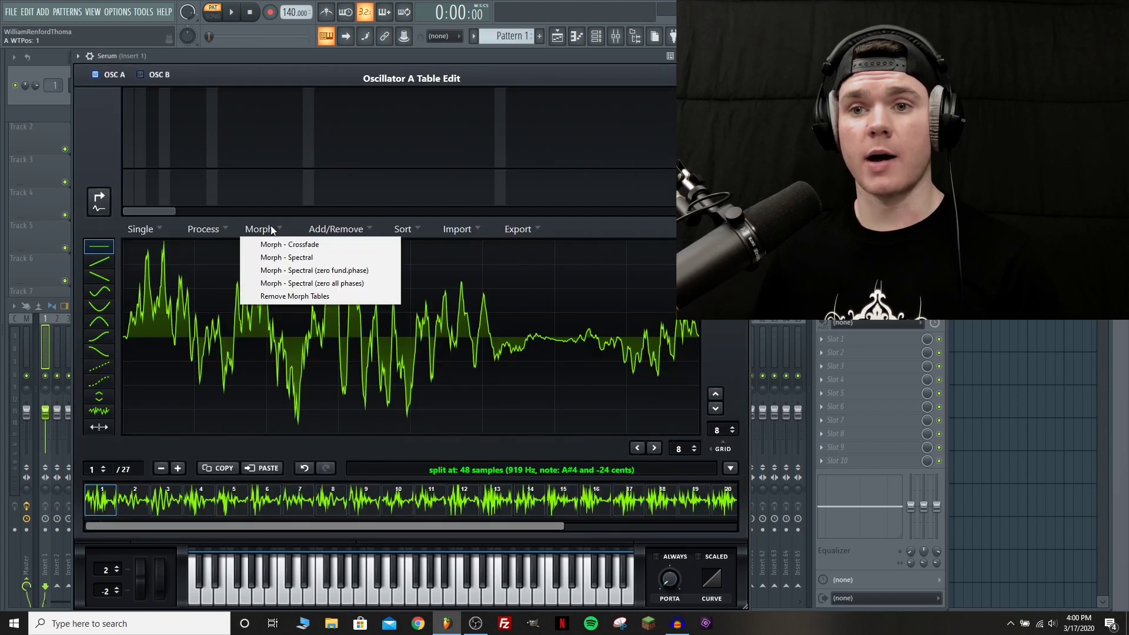
pyautogui.click(355, 269)
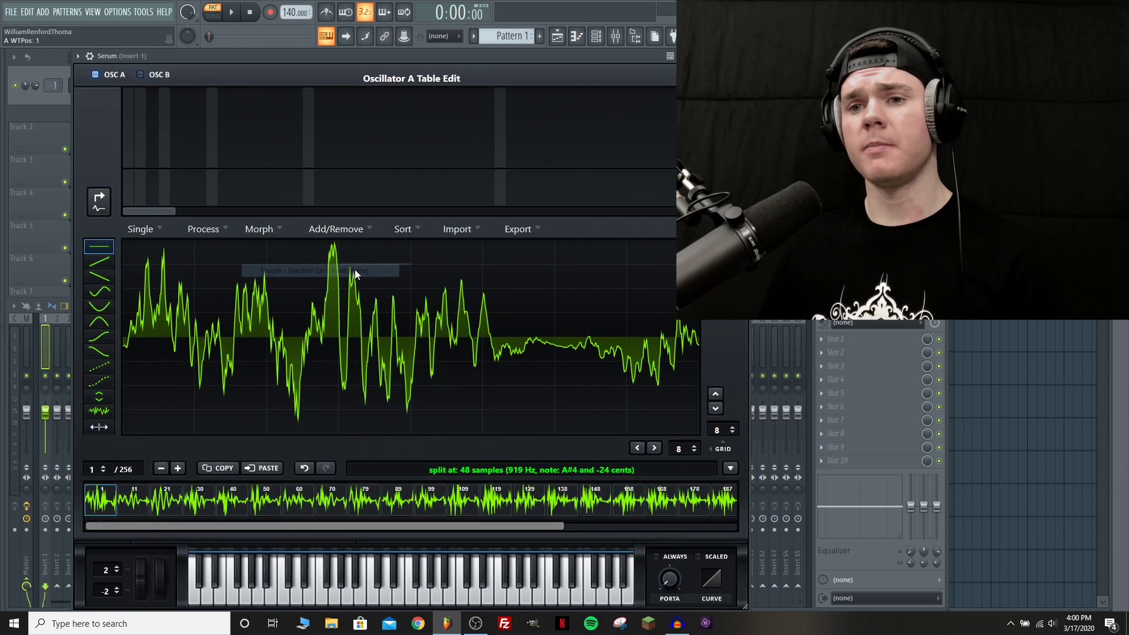
pyautogui.click(733, 75)
pyautogui.press('c')
pyautogui.moveTo(217, 317)
pyautogui.mouseDown()
pyautogui.moveTo(233, 214)
pyautogui.moveTo(213, 327)
pyautogui.mouseUp()
# Undo the spectral morph on oscillator A's wavetable, apply Morph - Crossfade instead and audition a wavetable position sweep with a note.
pyautogui.click(372, 181)
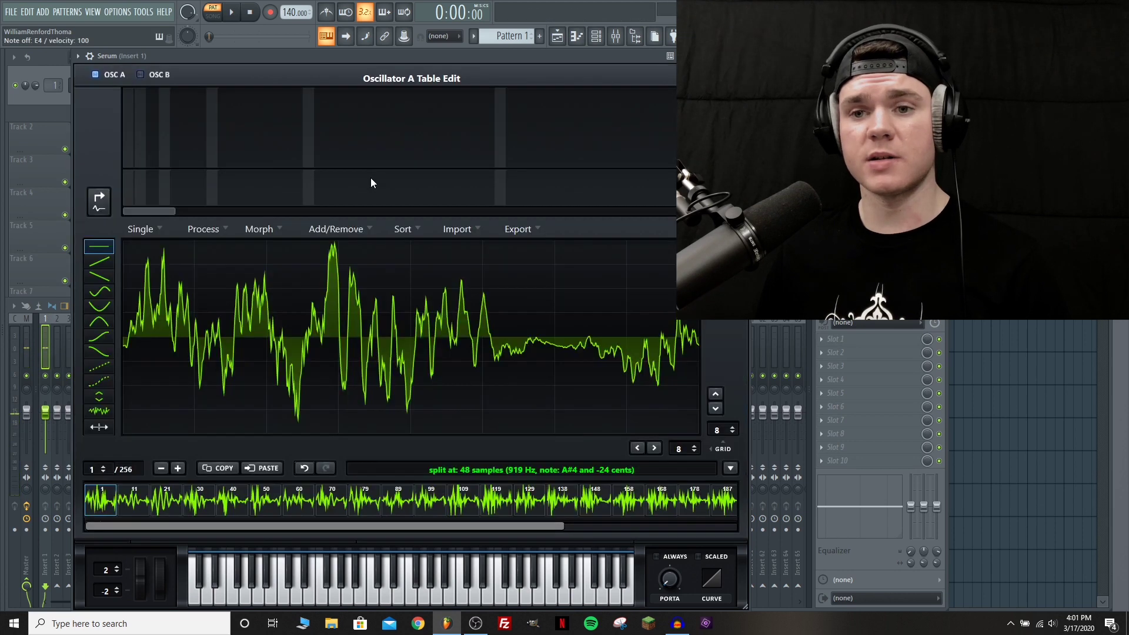
pyautogui.click(304, 468)
pyautogui.click(262, 229)
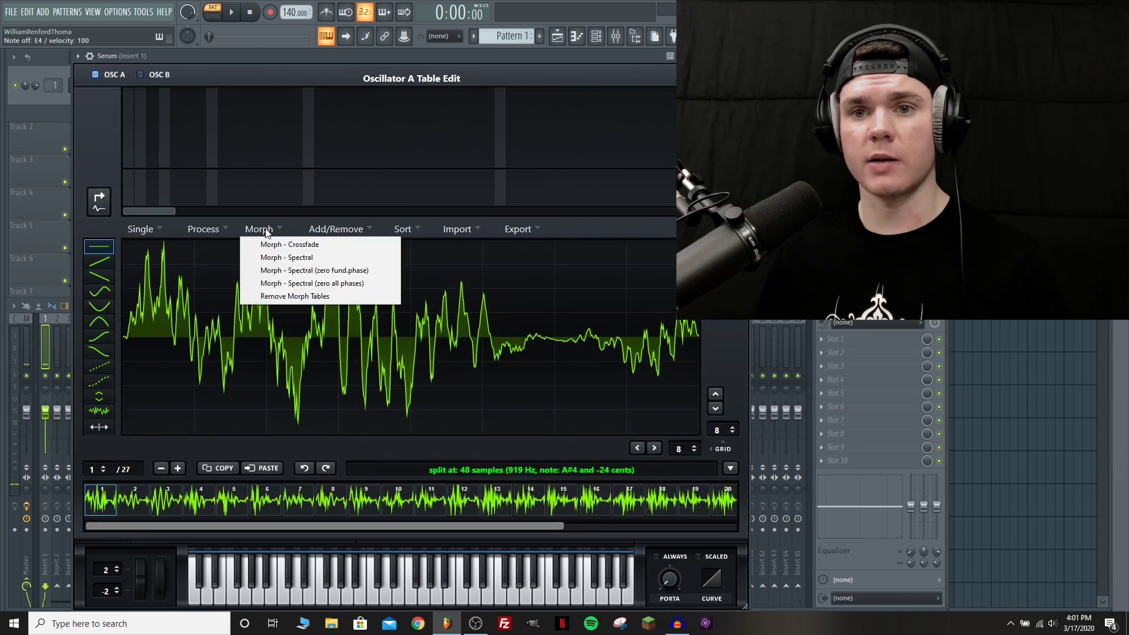
pyautogui.click(276, 245)
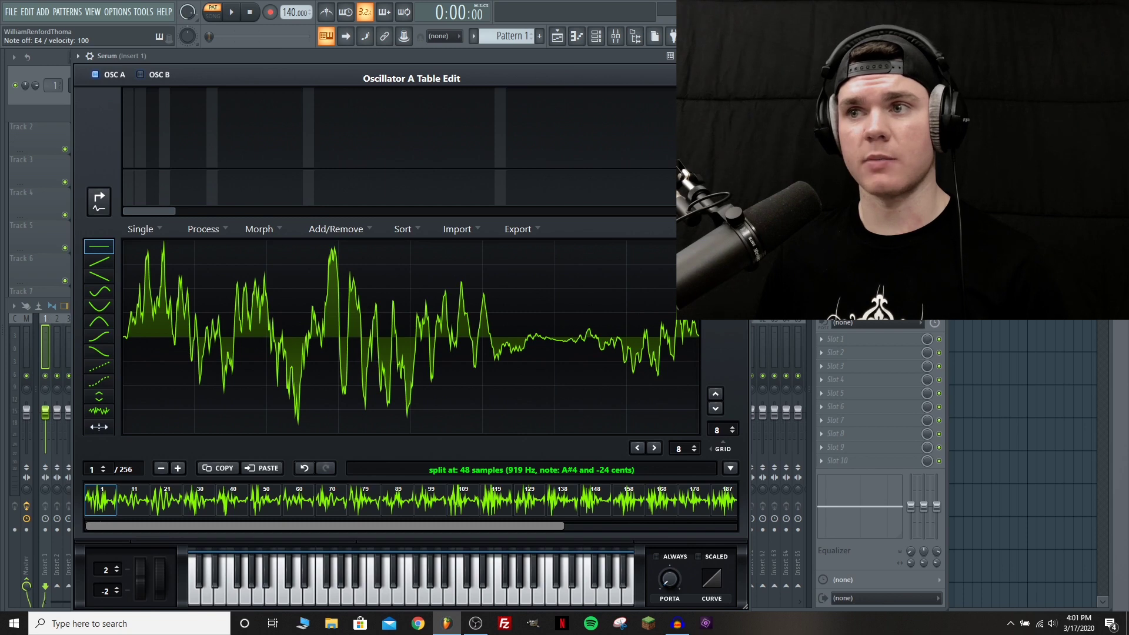
pyautogui.click(734, 76)
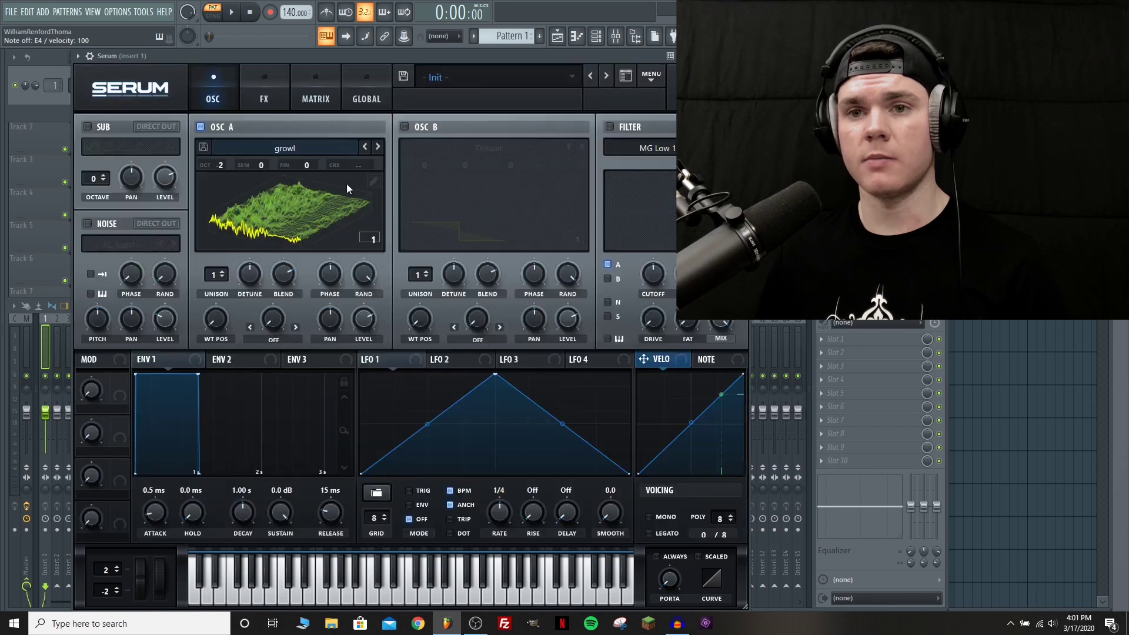
pyautogui.press('c')
pyautogui.moveTo(219, 321); pyautogui.dragTo(235, 206)
# Apply Normalize same (max. from all frames) to oscillator A's wavetable, audition the wavetable position and return it to 1.
pyautogui.doubleClick(235, 210)
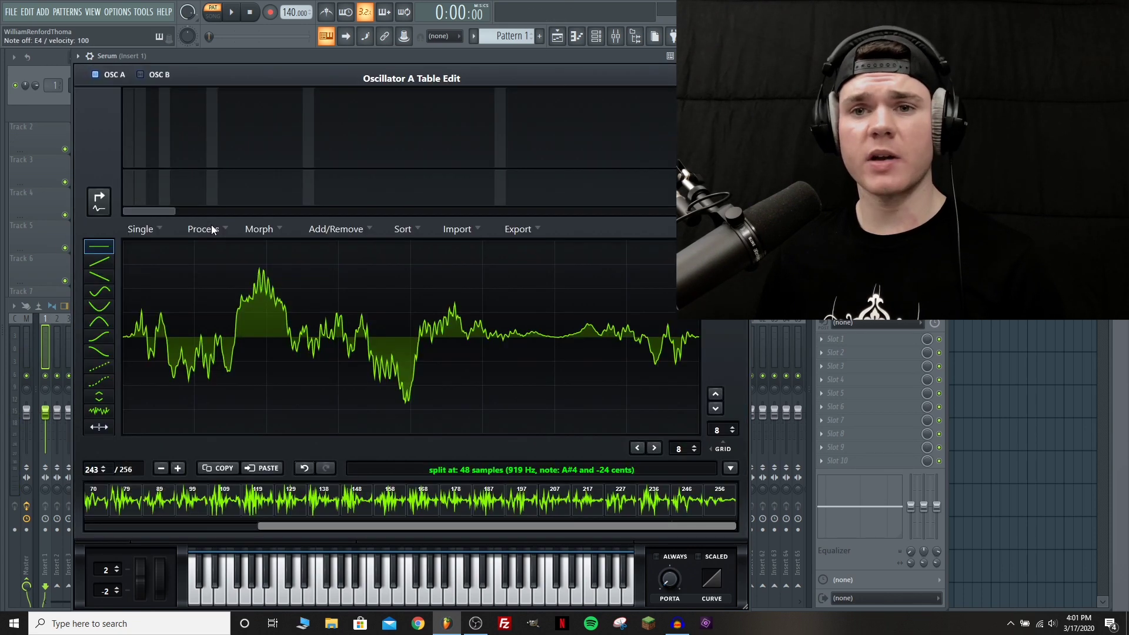
pyautogui.click(211, 228)
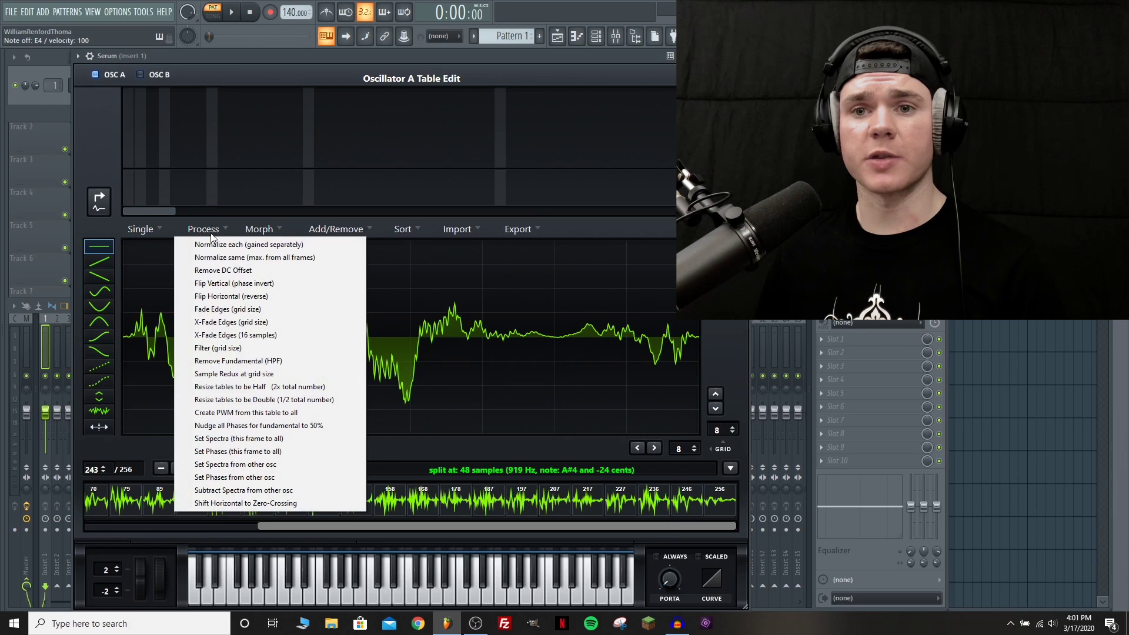
pyautogui.click(304, 259)
pyautogui.click(734, 75)
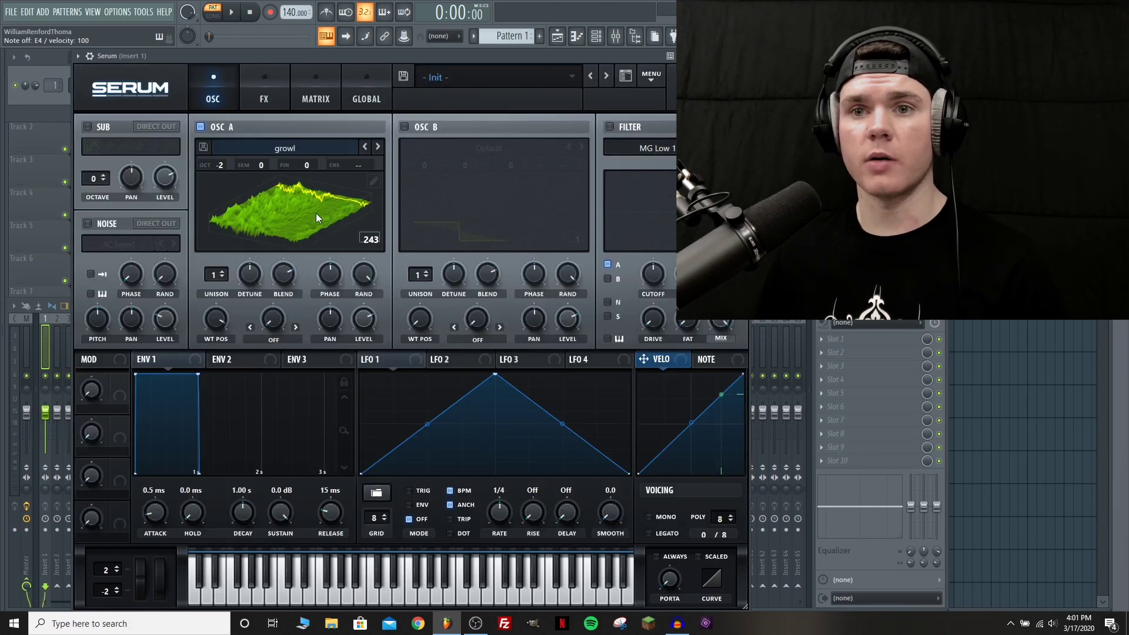
pyautogui.moveTo(216, 318)
pyautogui.mouseDown()
pyautogui.moveTo(215, 412)
pyautogui.moveTo(219, 328)
pyautogui.mouseUp()
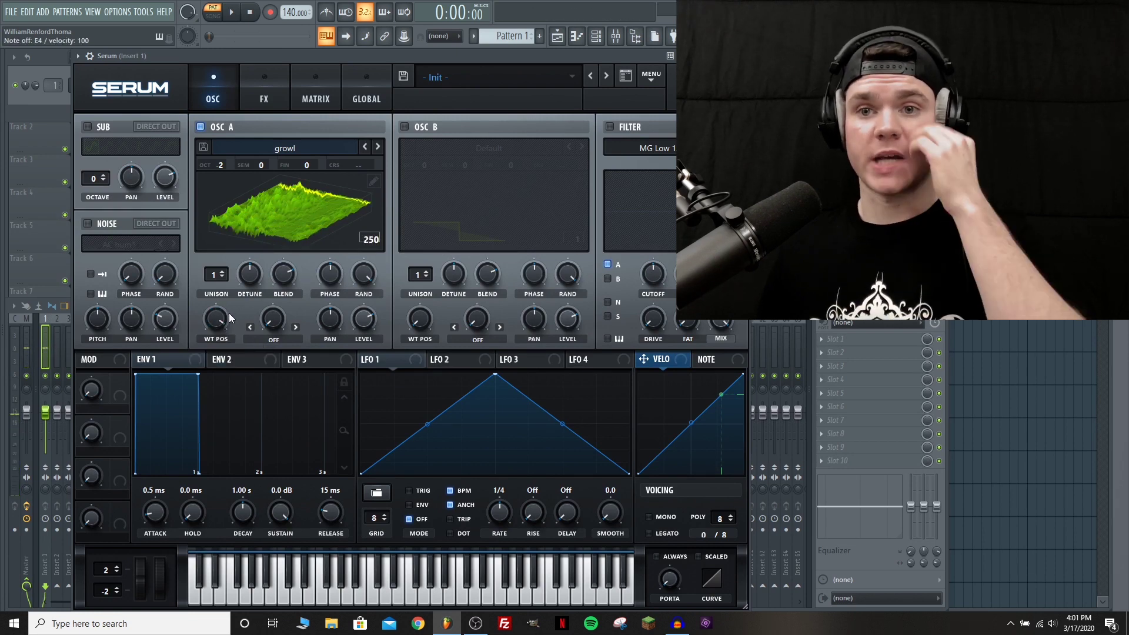
pyautogui.doubleClick(221, 318)
# Try the Mirror warp mode on oscillator A, sweeping the warp amount and moving the wavetable position to 20.
pyautogui.click(274, 339)
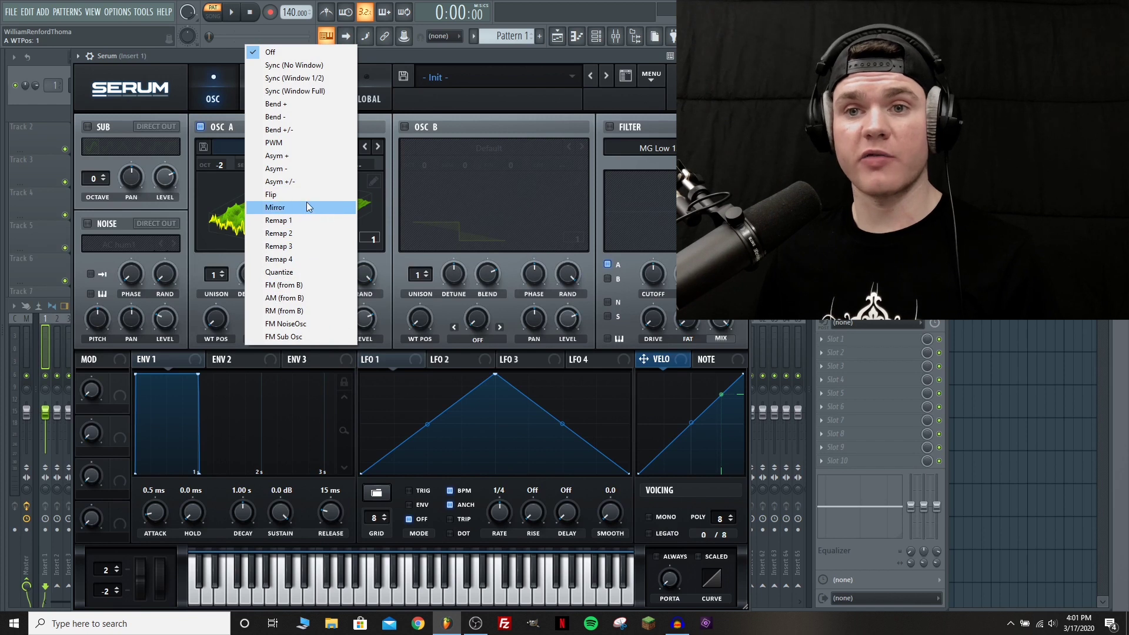
pyautogui.click(280, 209)
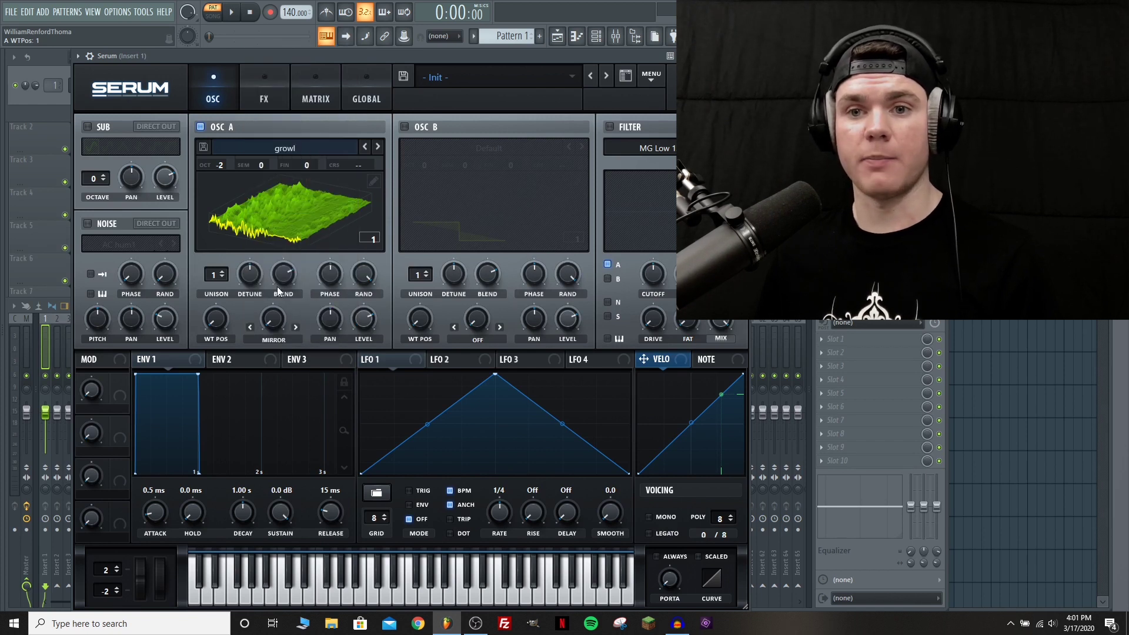
pyautogui.moveTo(273, 320); pyautogui.dragTo(240, 241)
# Try the Bend +/- warp mode on oscillator A, lowering the warp to about -71% and sweeping the wavetable position to 43.
pyautogui.click(268, 340)
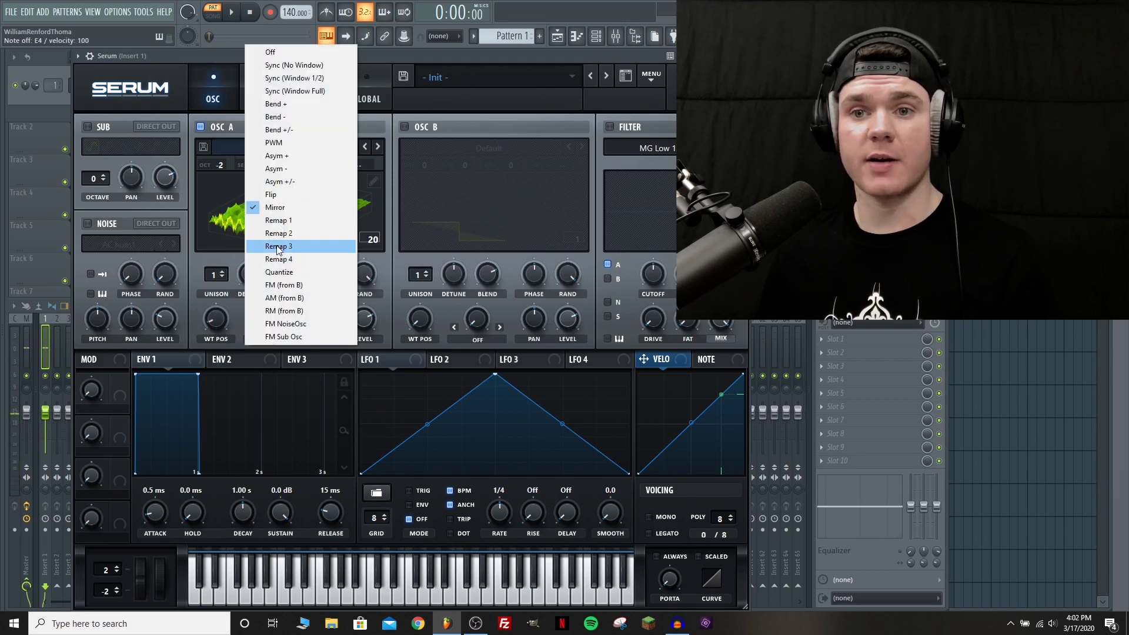
pyautogui.click(279, 130)
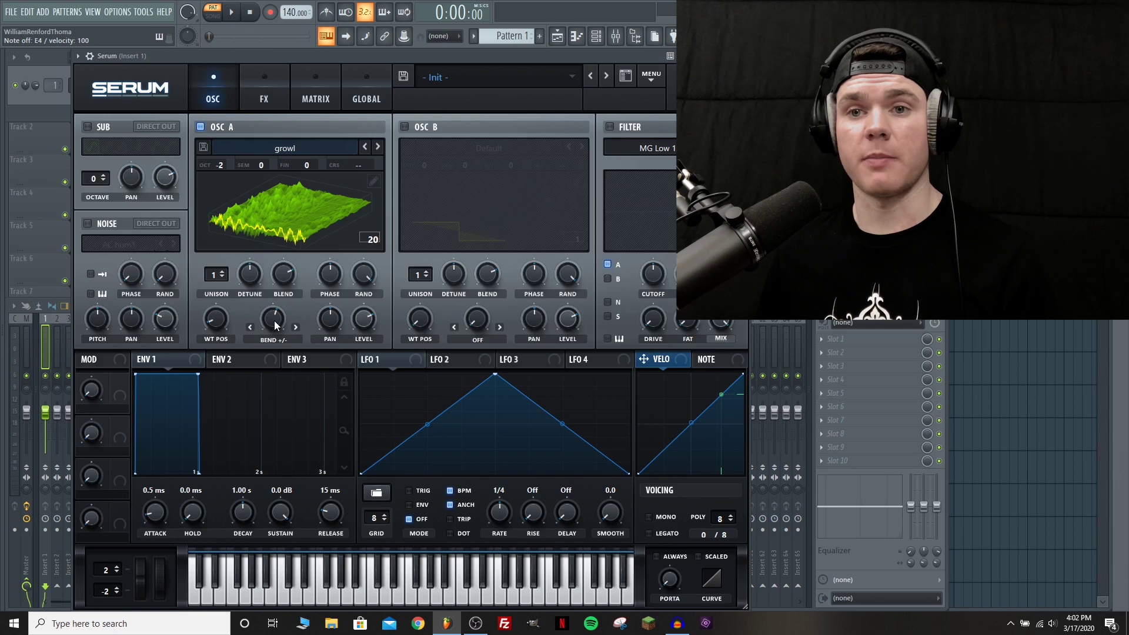
pyautogui.moveTo(275, 326); pyautogui.dragTo(276, 356)
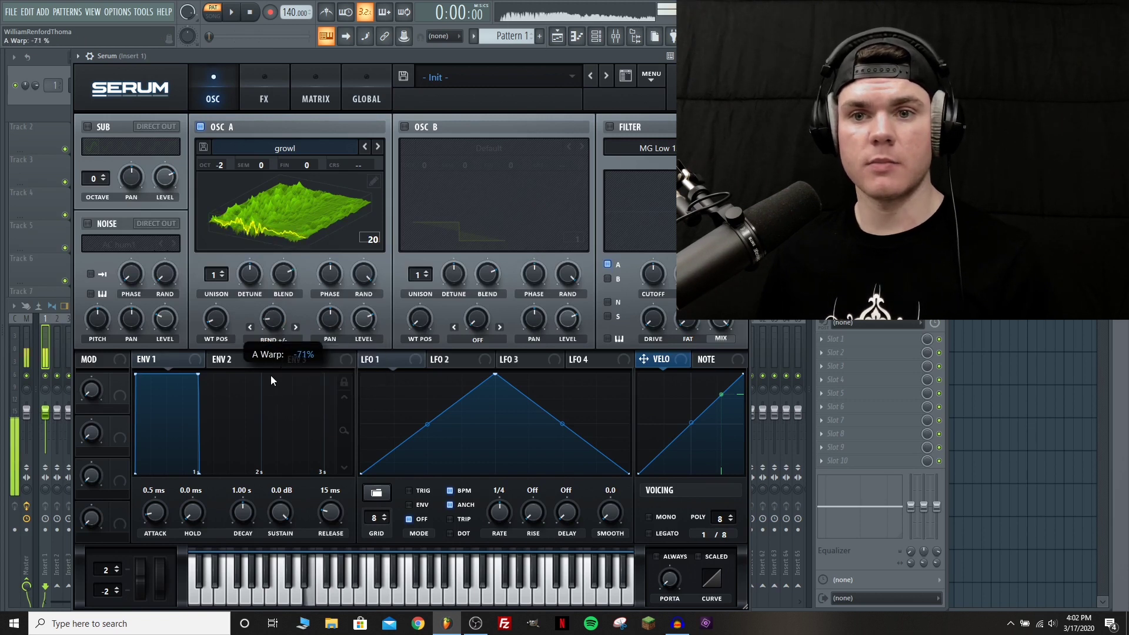
pyautogui.moveTo(216, 318); pyautogui.dragTo(231, 211)
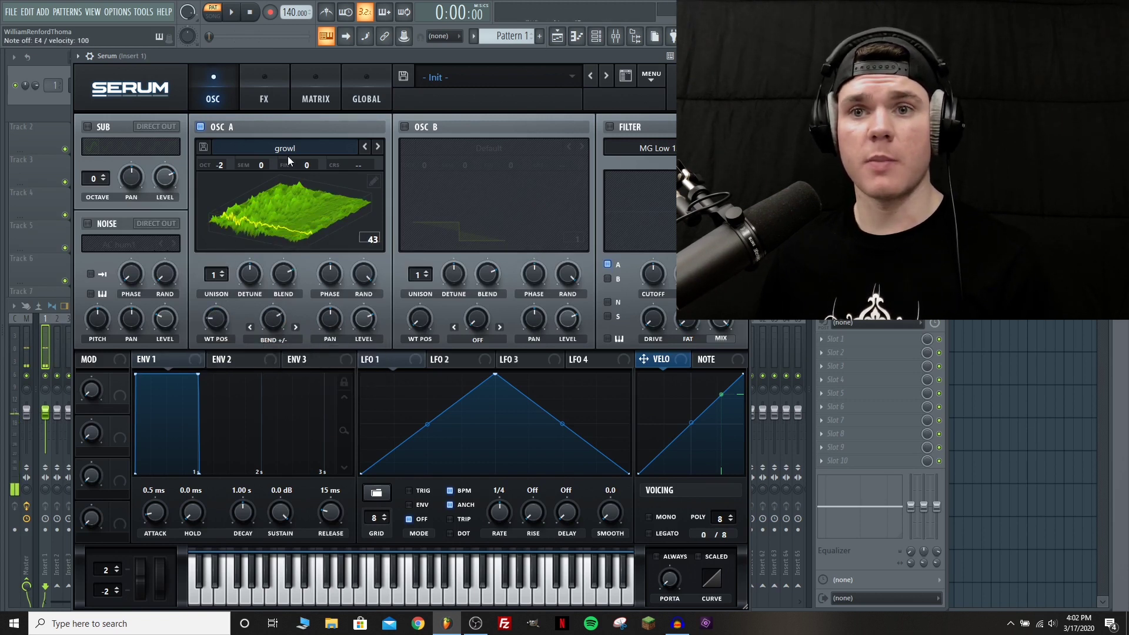
# Try the Asym +/- warp mode on oscillator A, adjusting the warp to about 29% and bringing the wavetable position back to 1.
pyautogui.click(286, 151)
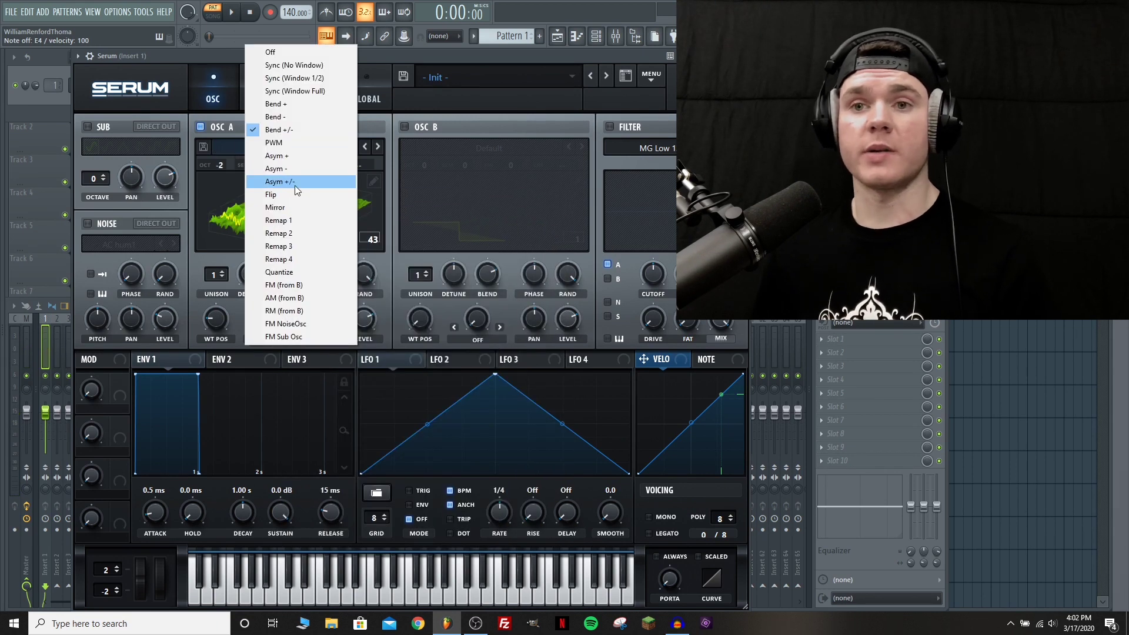
pyautogui.click(280, 182)
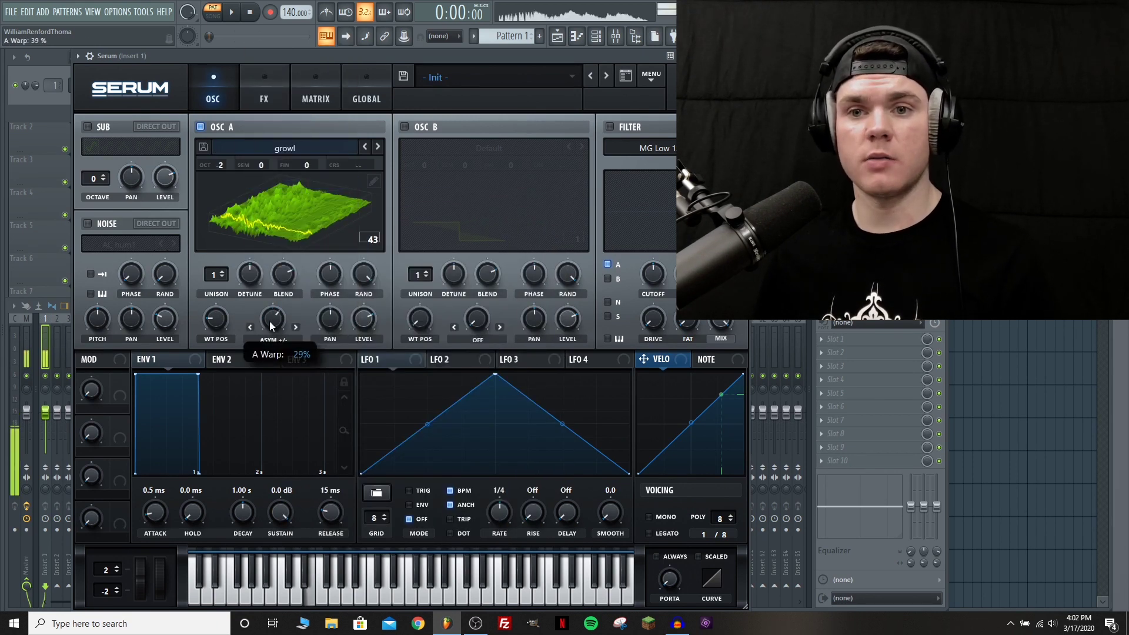
pyautogui.moveTo(216, 320); pyautogui.dragTo(215, 349)
# Set oscillator A's warp mode to Remap 1 and shape its remap curve with three added points forming a rise, a peak and a dip.
pyautogui.click(273, 339)
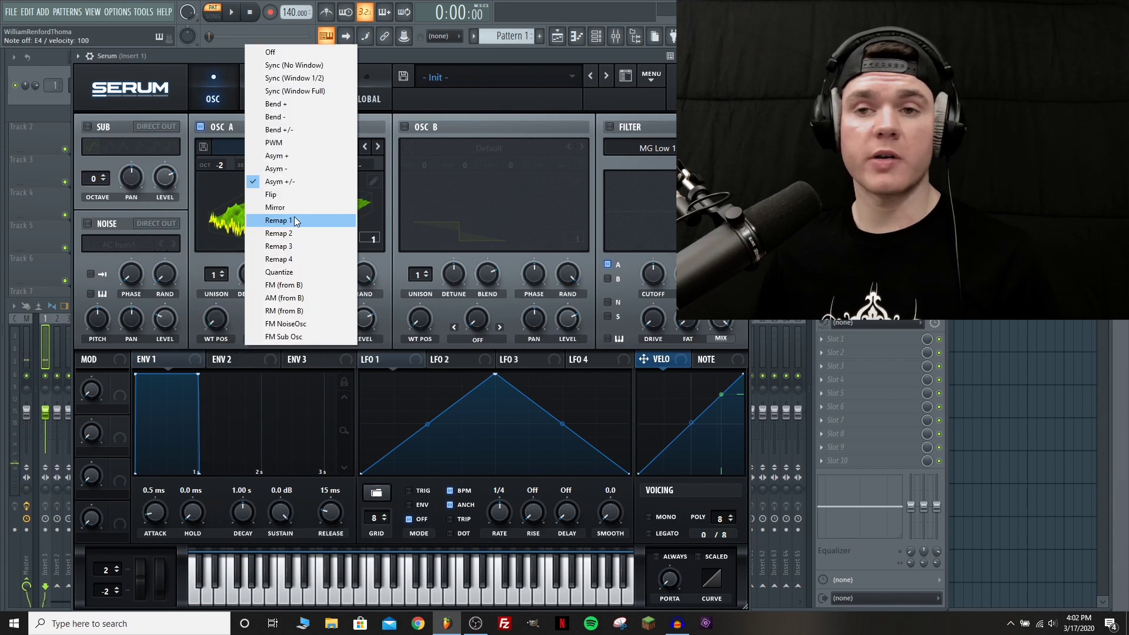
pyautogui.click(294, 217)
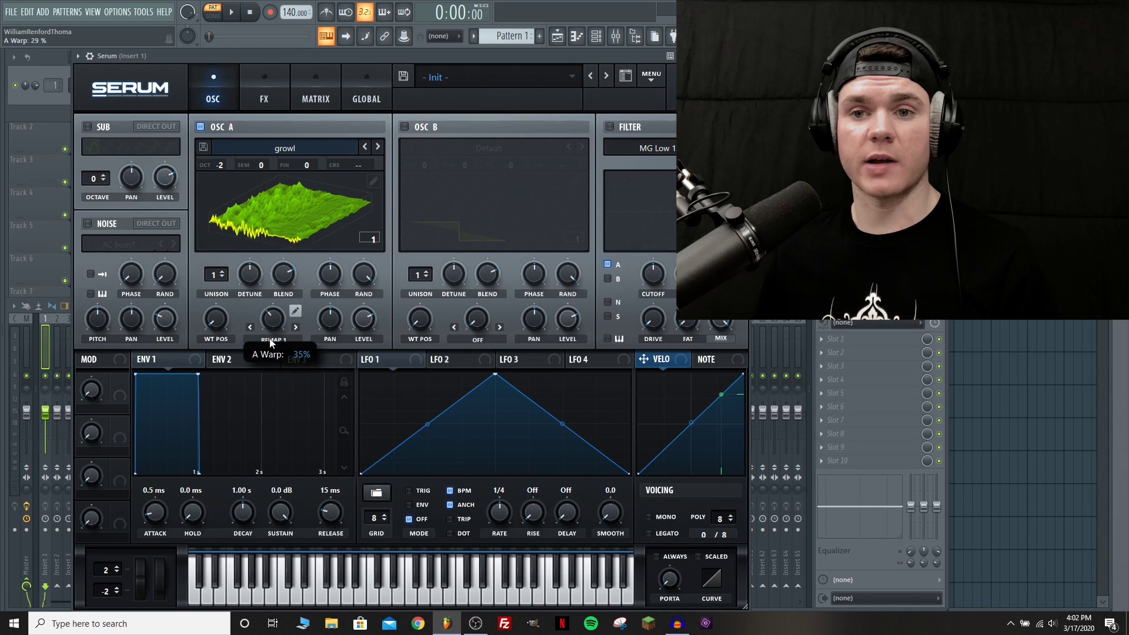
pyautogui.click(296, 310)
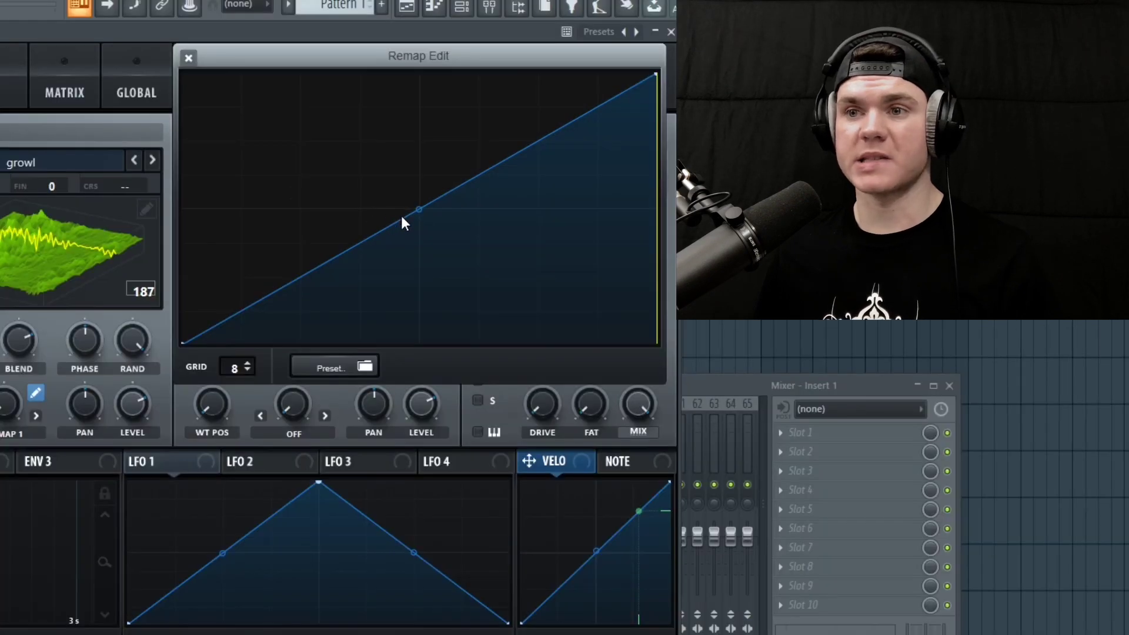
pyautogui.moveTo(314, 220); pyautogui.dragTo(250, 222)
pyautogui.moveTo(371, 151); pyautogui.dragTo(434, 129)
pyautogui.moveTo(438, 231); pyautogui.dragTo(494, 194)
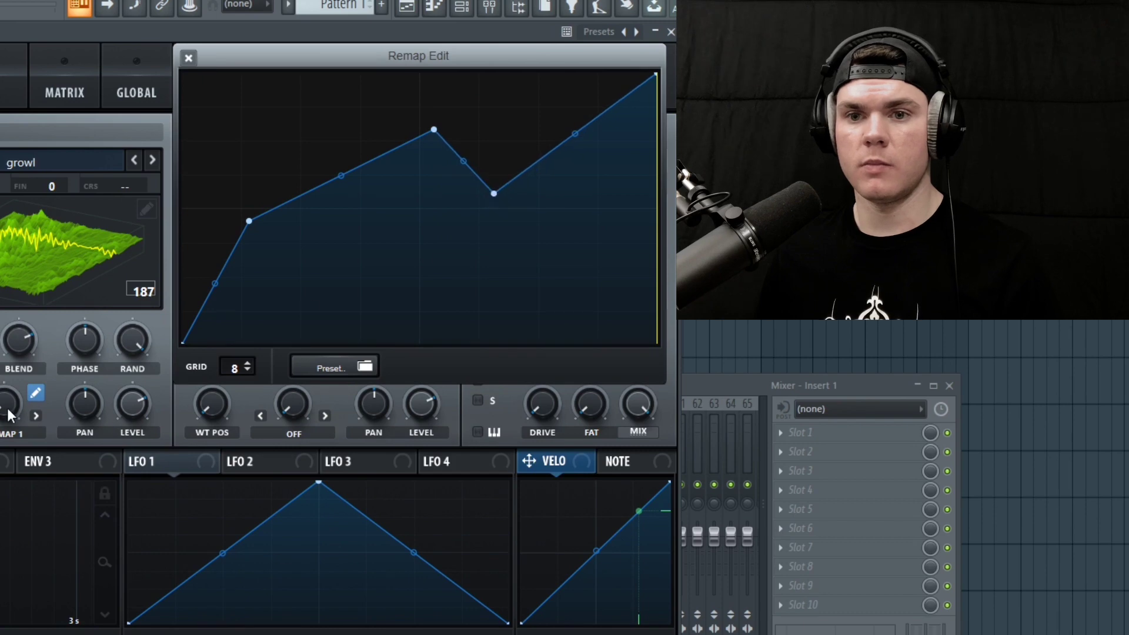
# Audition the custom remap curve by sweeping oscillator A's warp amount, return the wavetable position to 1 and close the remap editor.
pyautogui.moveTo(8, 414); pyautogui.dragTo(18, 336)
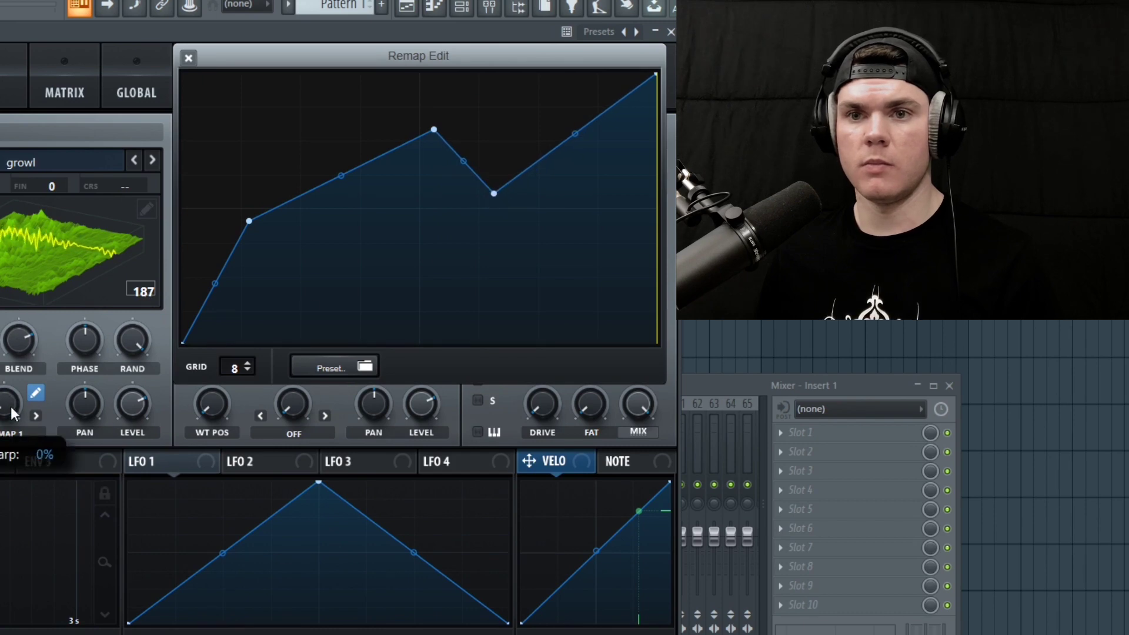
pyautogui.moveTo(11, 407); pyautogui.dragTo(29, 311)
pyautogui.moveTo(218, 318); pyautogui.dragTo(221, 378)
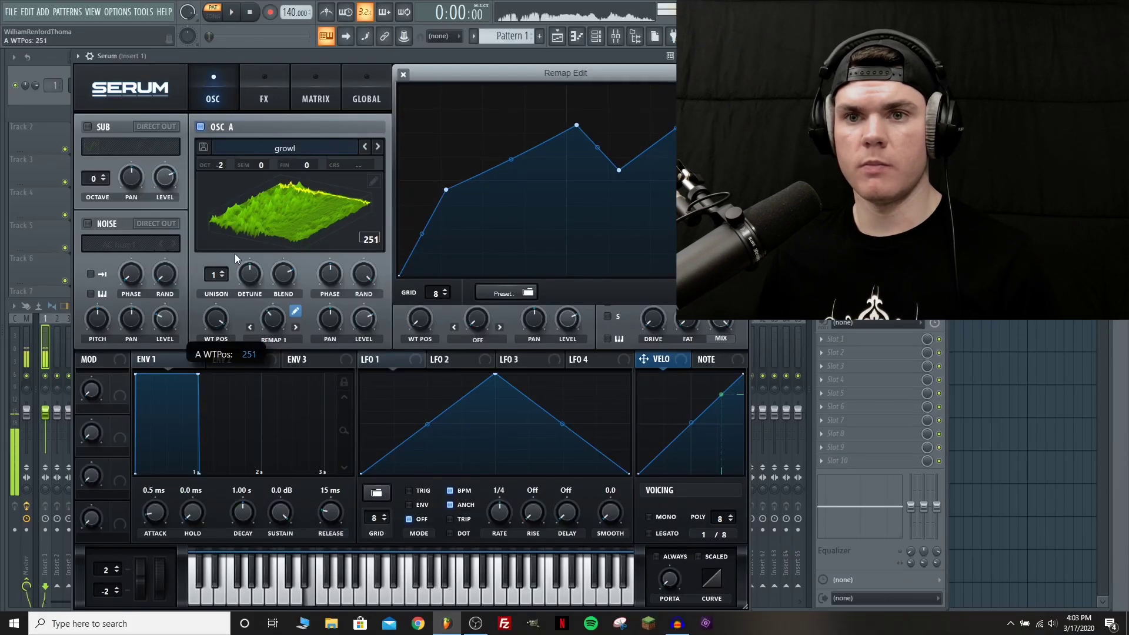
pyautogui.click(404, 75)
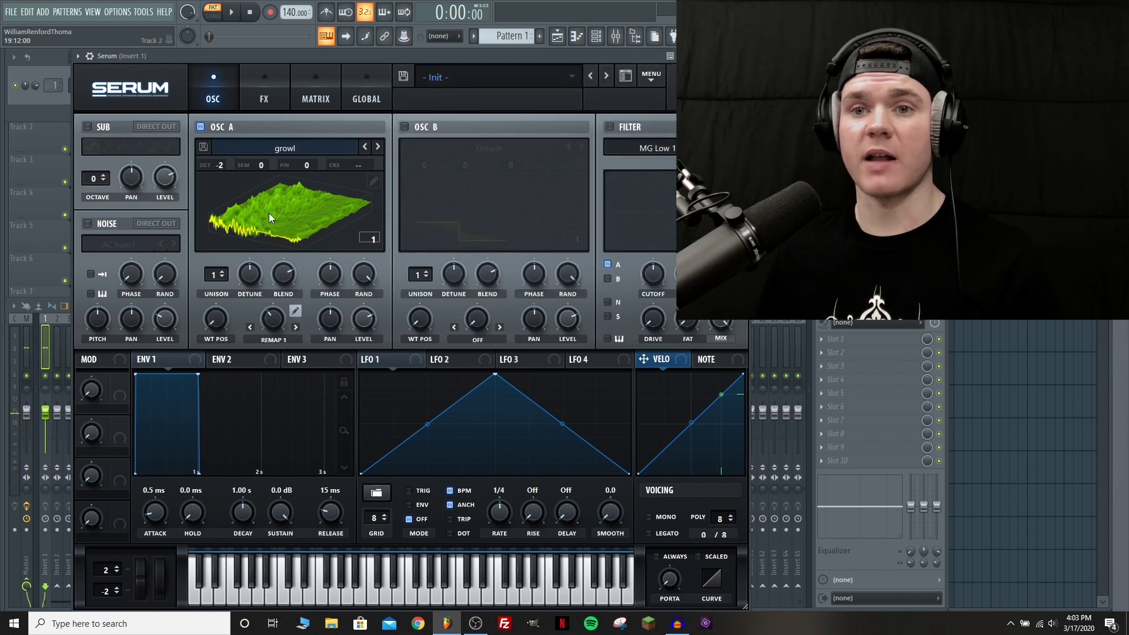
# Apply Normalize each (gained separately) to oscillator A's wavetable and audition a wavetable position sweep that ends at 1.
pyautogui.click(374, 182)
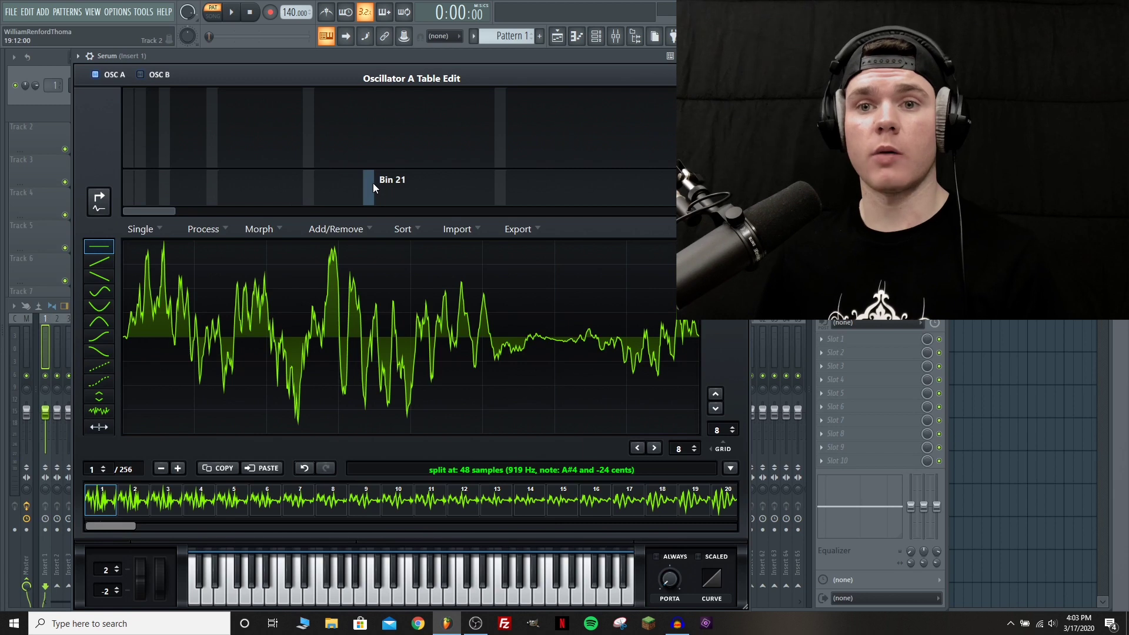
pyautogui.click(213, 229)
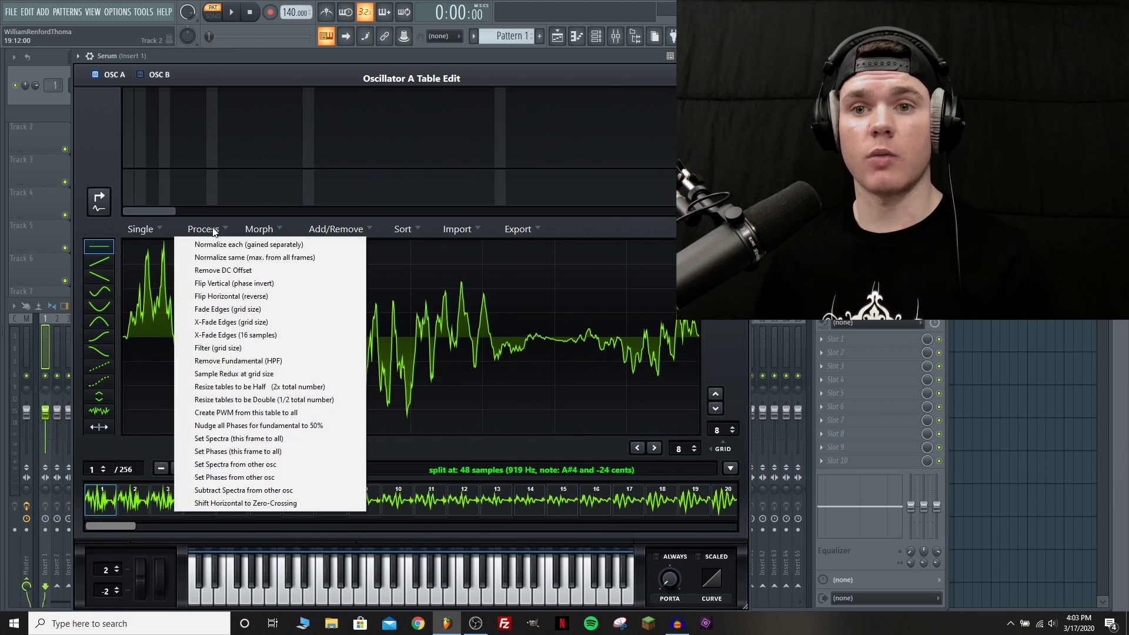
pyautogui.click(297, 246)
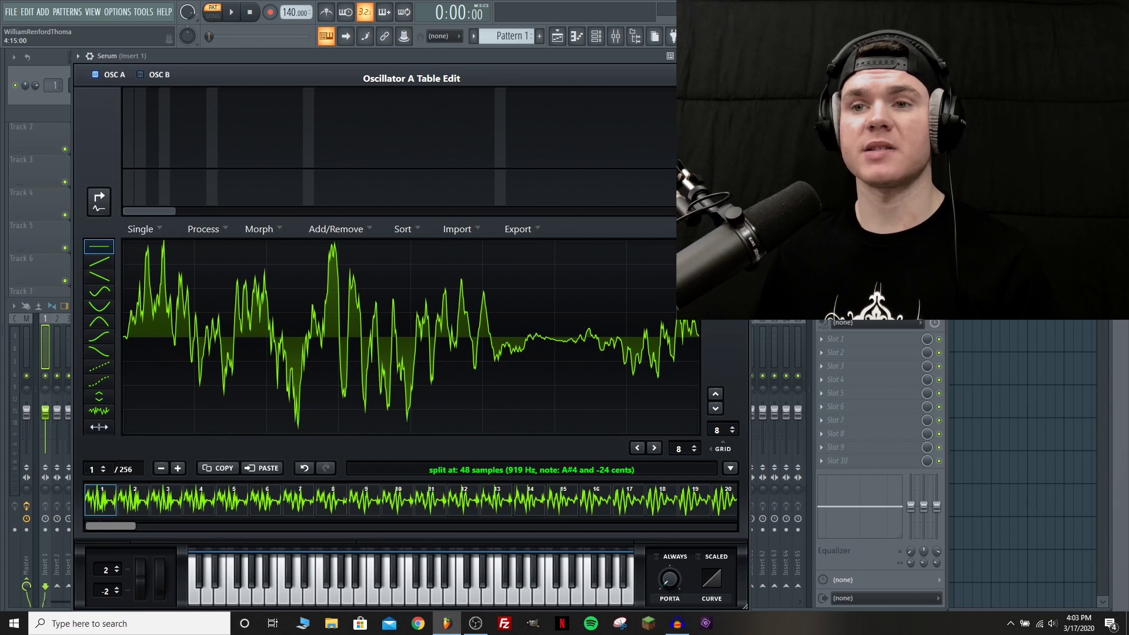
pyautogui.click(733, 77)
pyautogui.moveTo(211, 310)
pyautogui.mouseDown()
pyautogui.moveTo(233, 211)
pyautogui.moveTo(224, 324)
pyautogui.mouseUp()
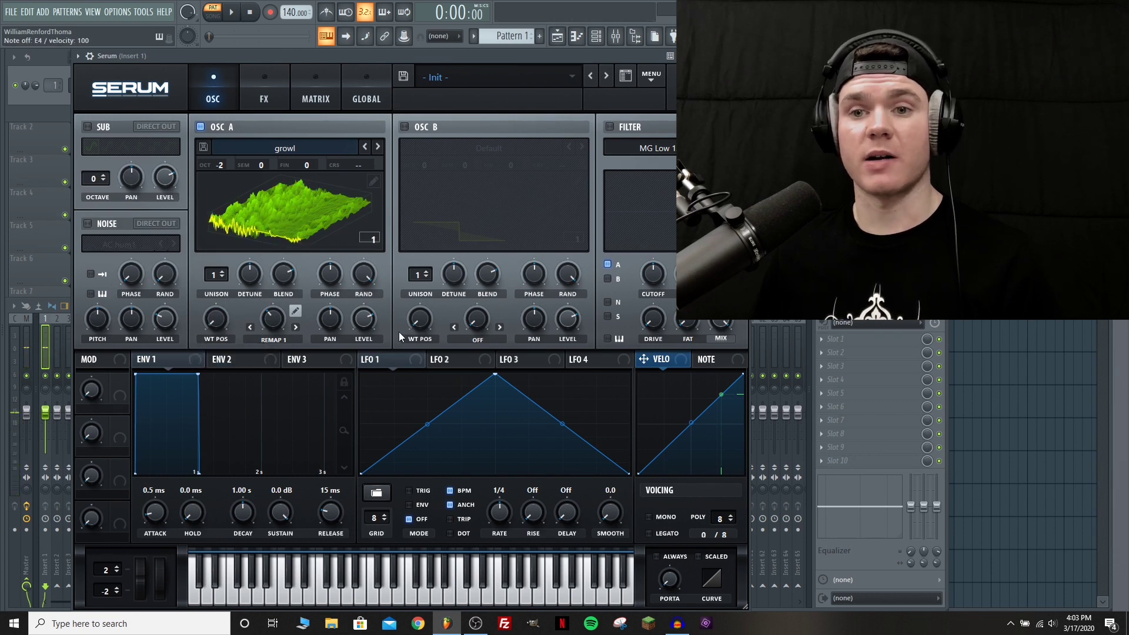
# Enable oscillator B for the custom resampled wavetable and bring its level back up.
pyautogui.click(408, 129)
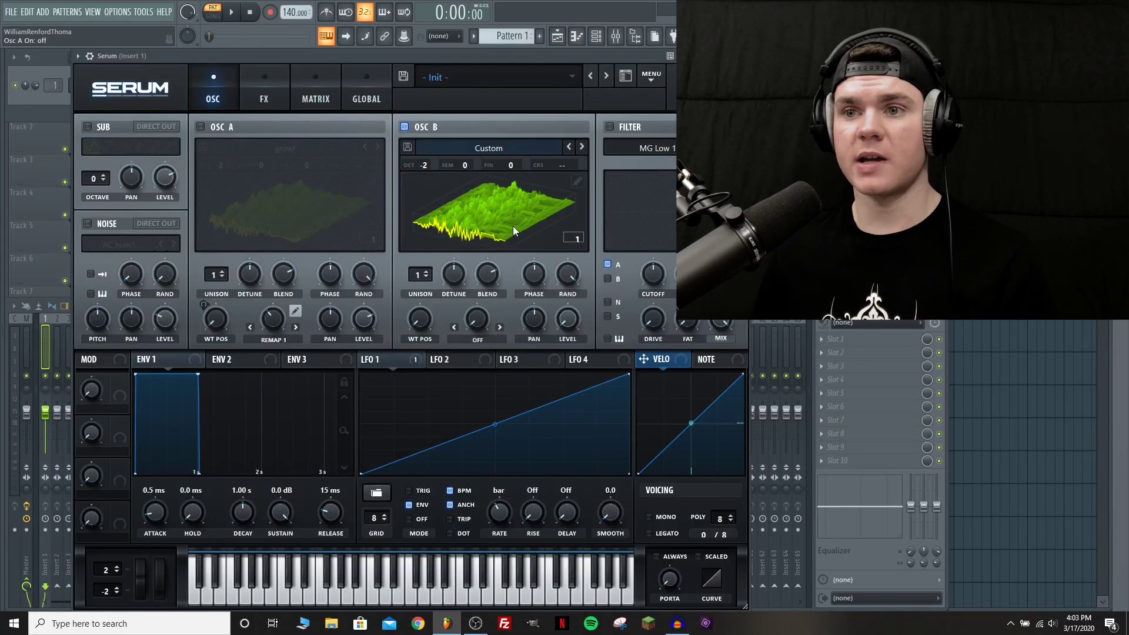
pyautogui.rightClick(564, 318)
pyautogui.click(609, 381)
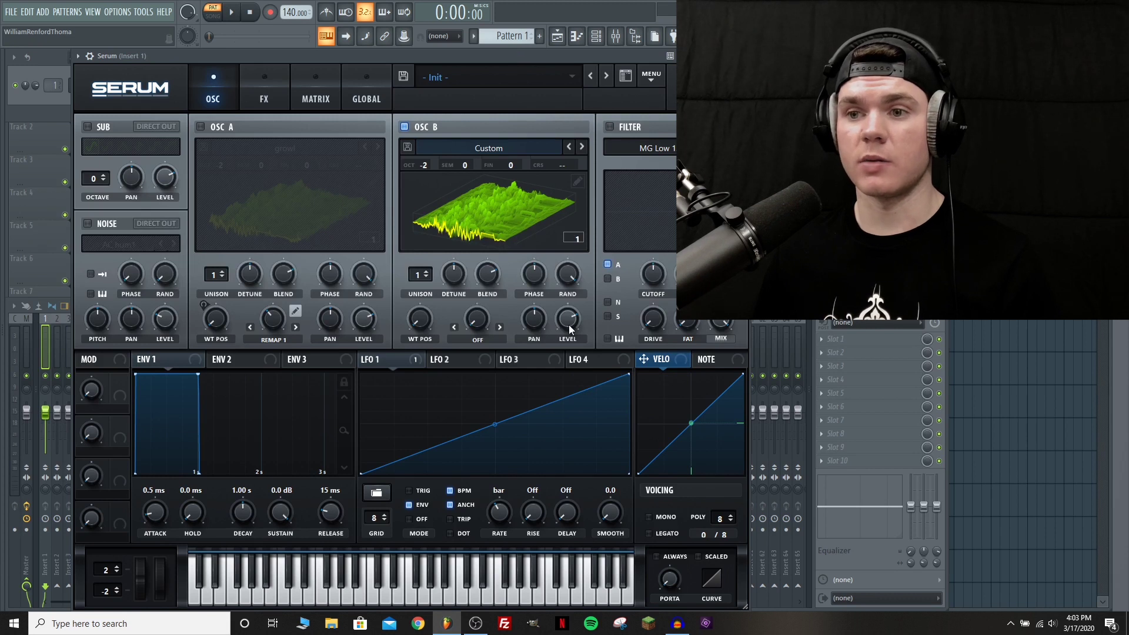
# Move oscillator B's wavetable position to 152, audition the custom wavetable with notes and sweep the position down to 90.
pyautogui.moveTo(423, 320); pyautogui.dragTo(421, 230)
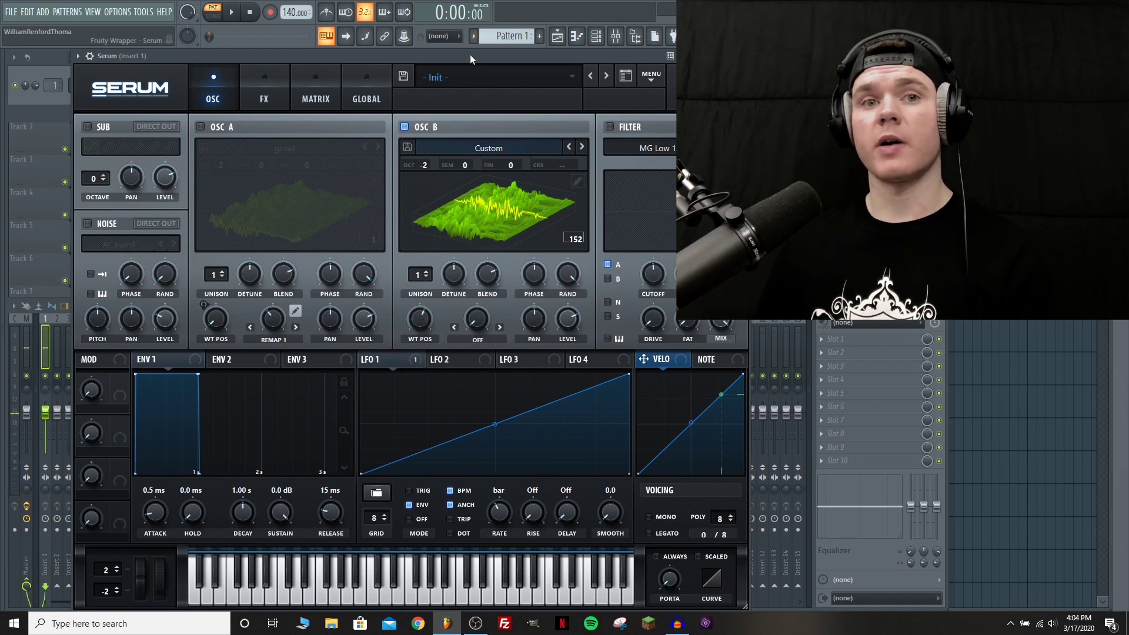
pyautogui.press('c')
pyautogui.press('c')
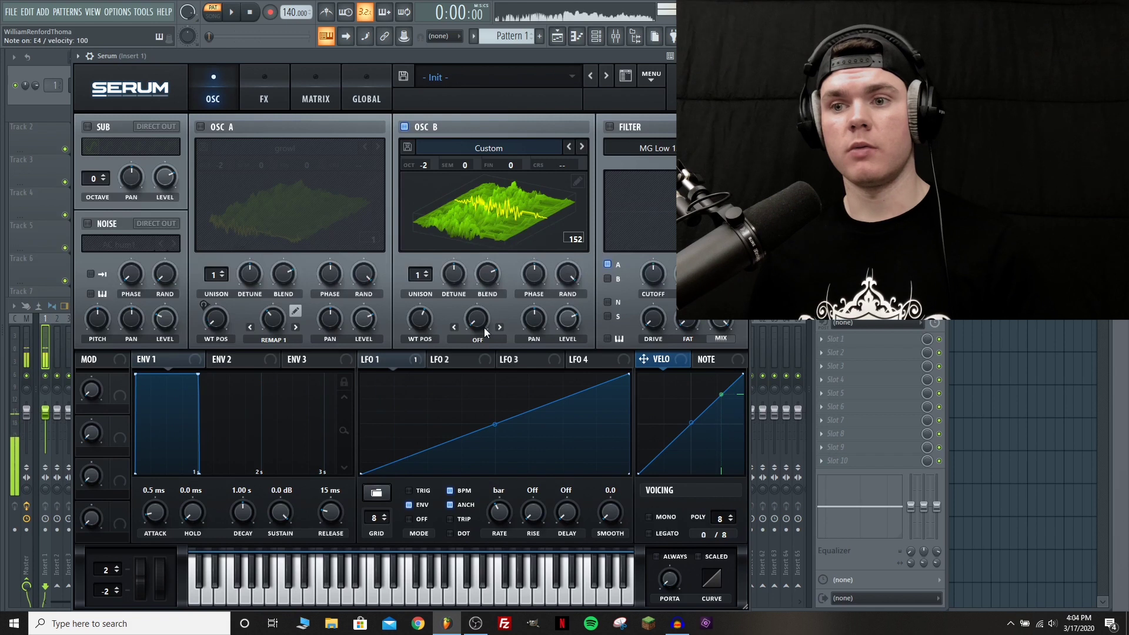
pyautogui.moveTo(428, 317); pyautogui.dragTo(423, 348)
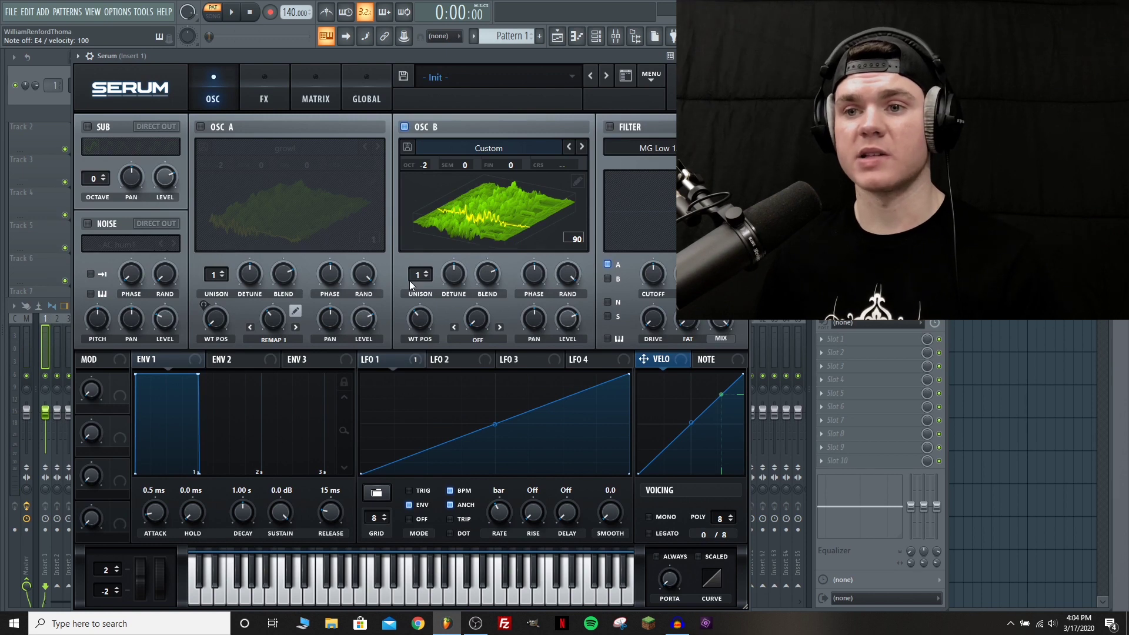
pyautogui.click(471, 337)
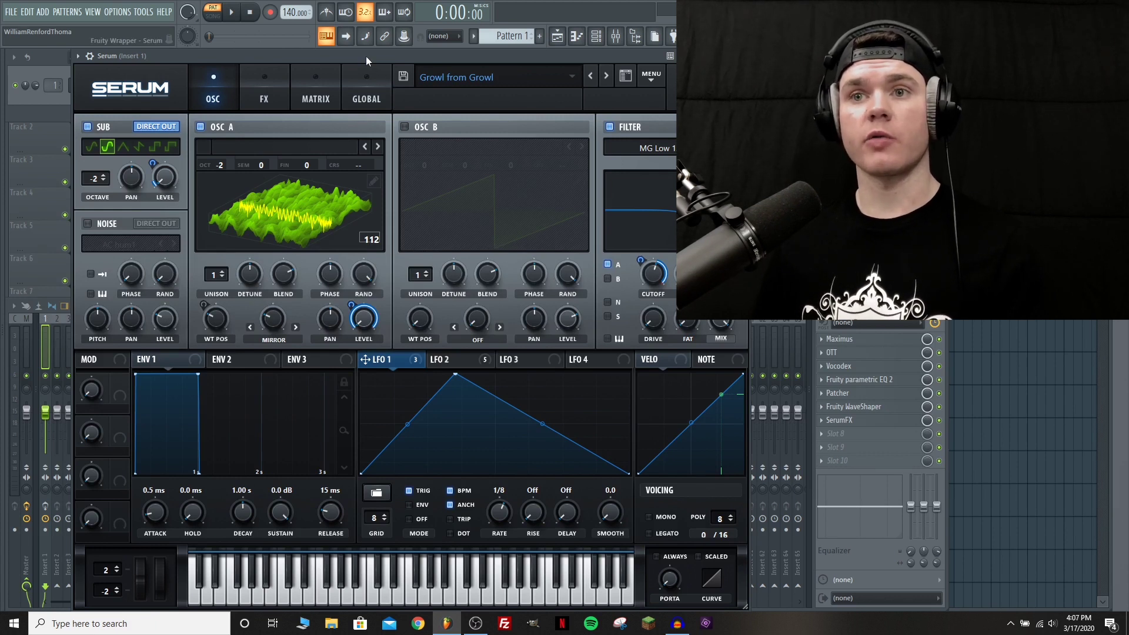
# Play a note to audition the finished Growl from Growl preset with its effects chain.
pyautogui.press('n')
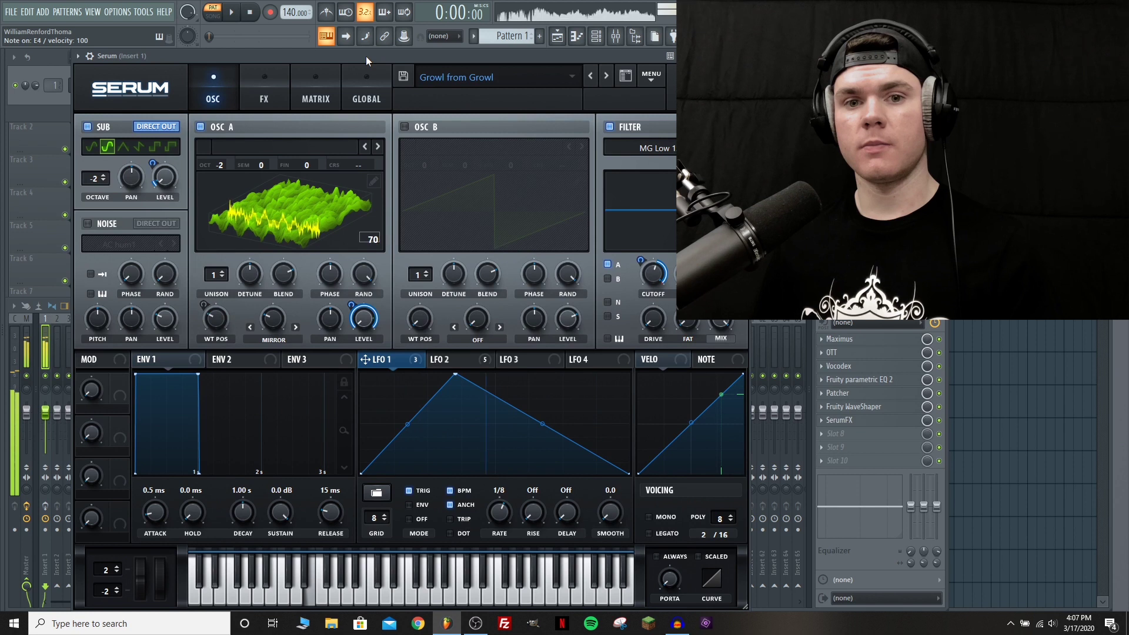